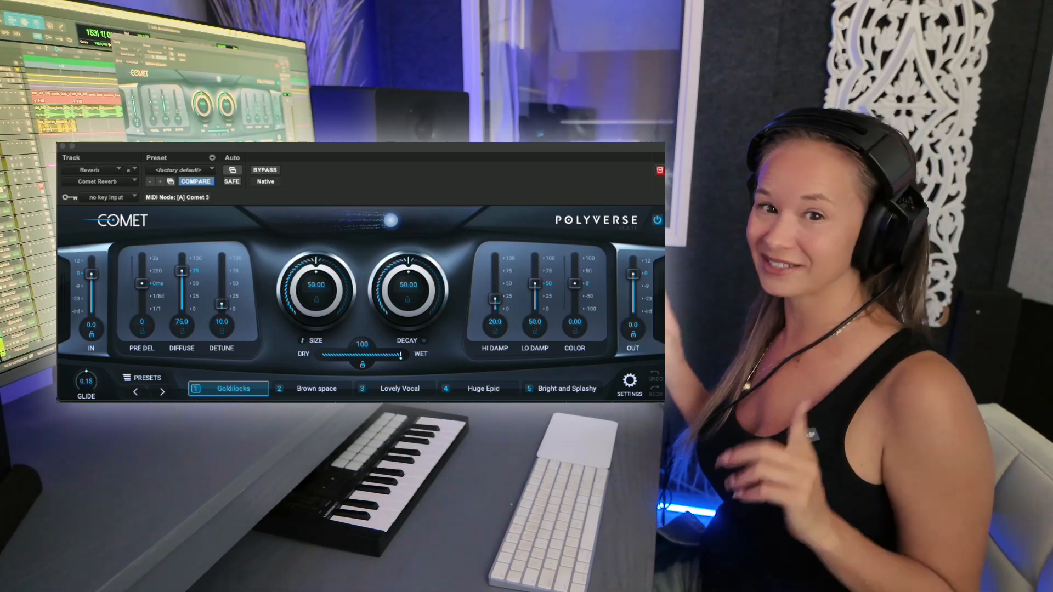
- Open the reverb's preset browser and view the third page of the Small category
click(146, 384)
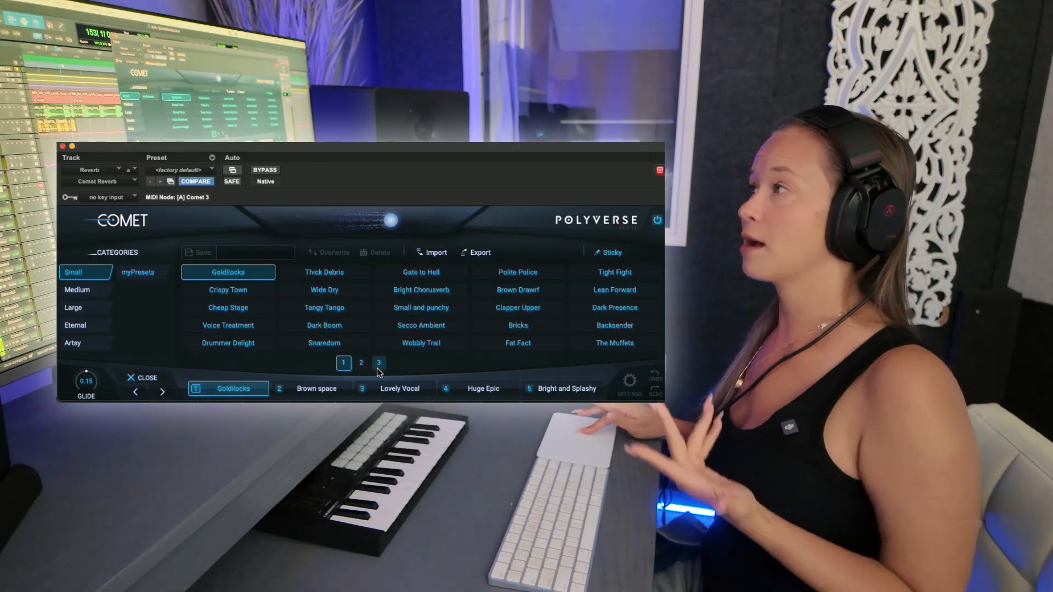
click(377, 365)
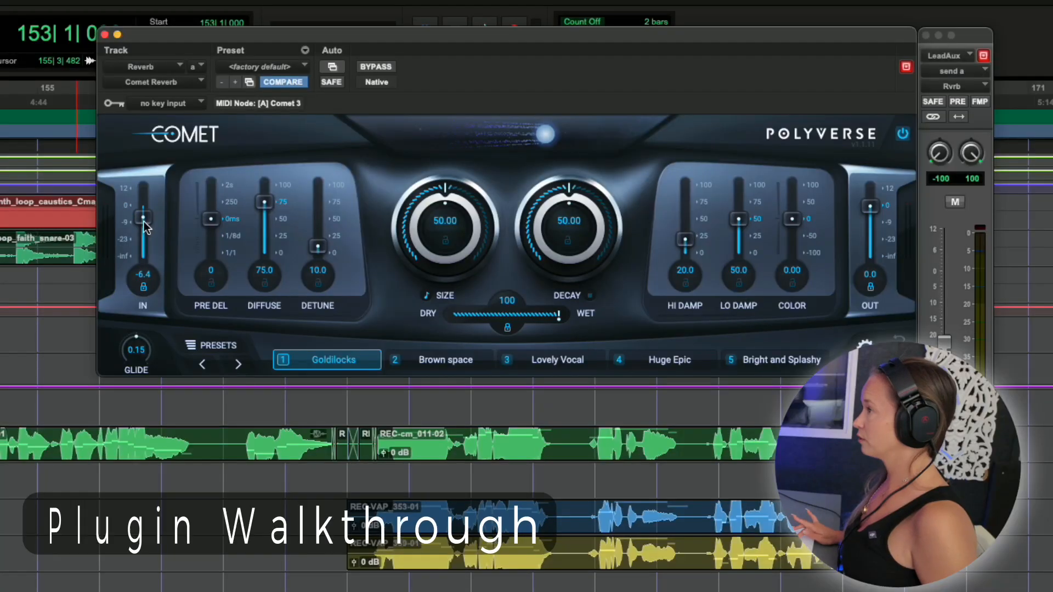
- Try input levels of -1.0 and 3.6 and an output level of -2.0, resetting both levels to 0.0
drag(144, 222, 143, 216)
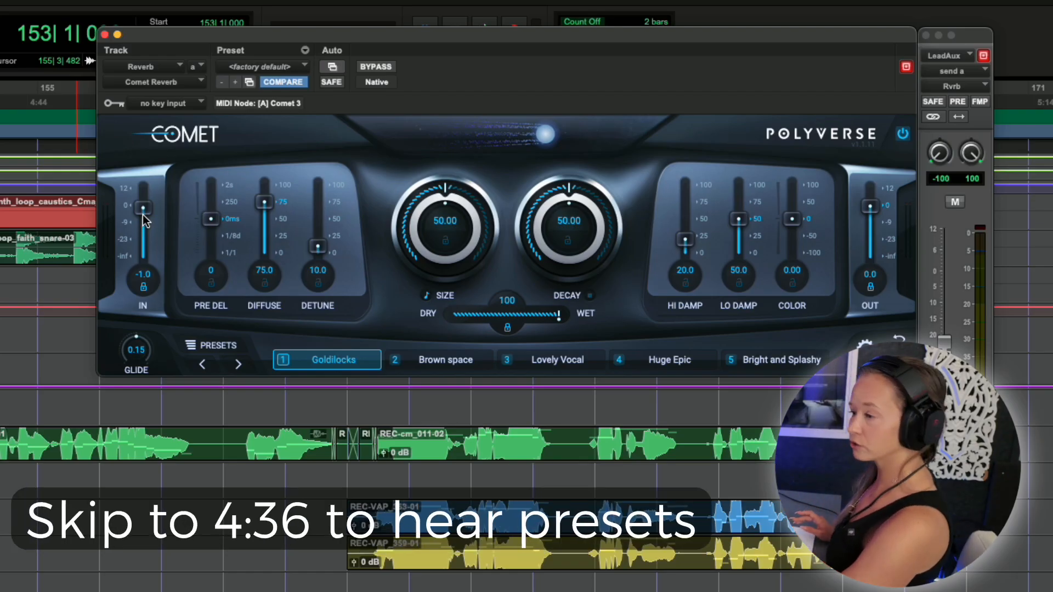
drag(143, 215, 144, 208)
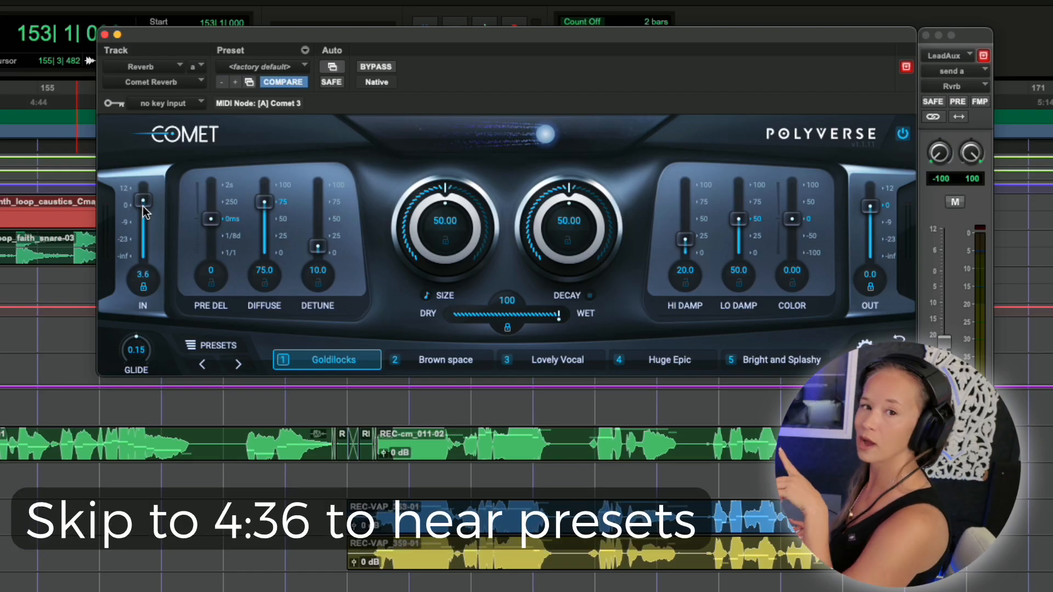
double_click(143, 211)
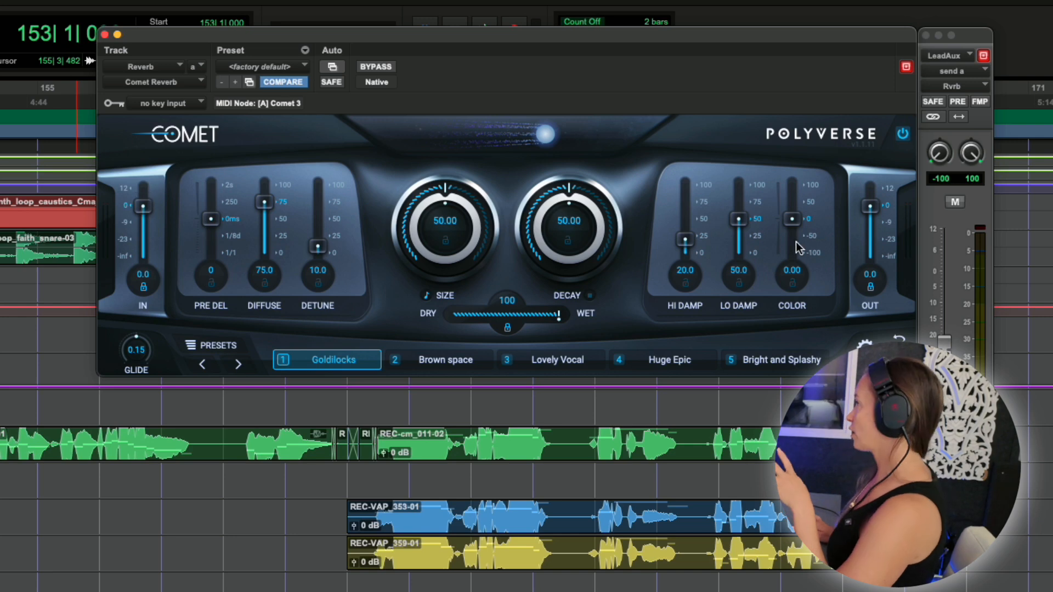
drag(876, 208, 876, 213)
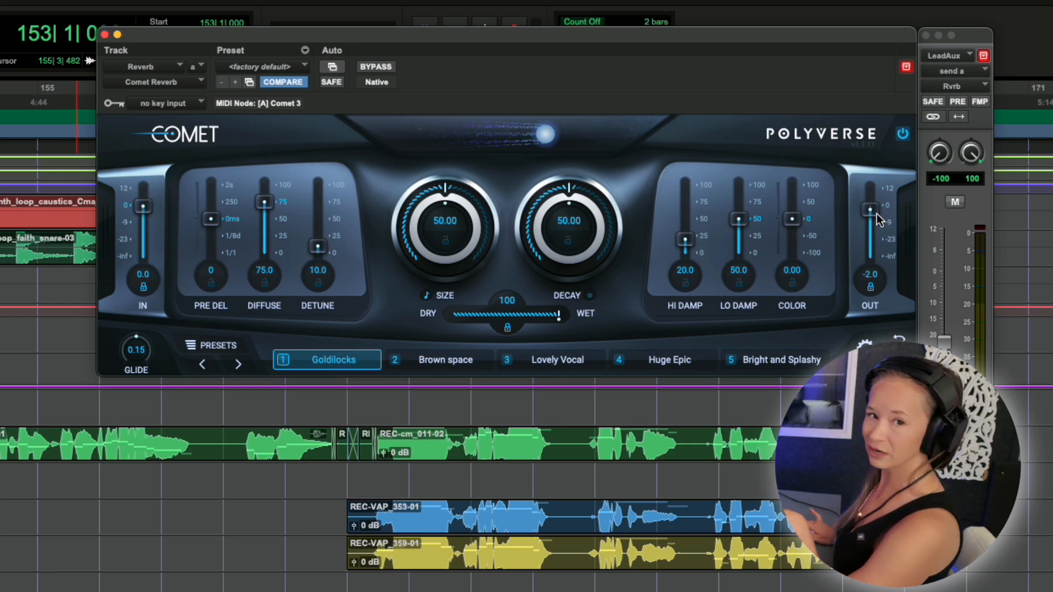
double_click(876, 214)
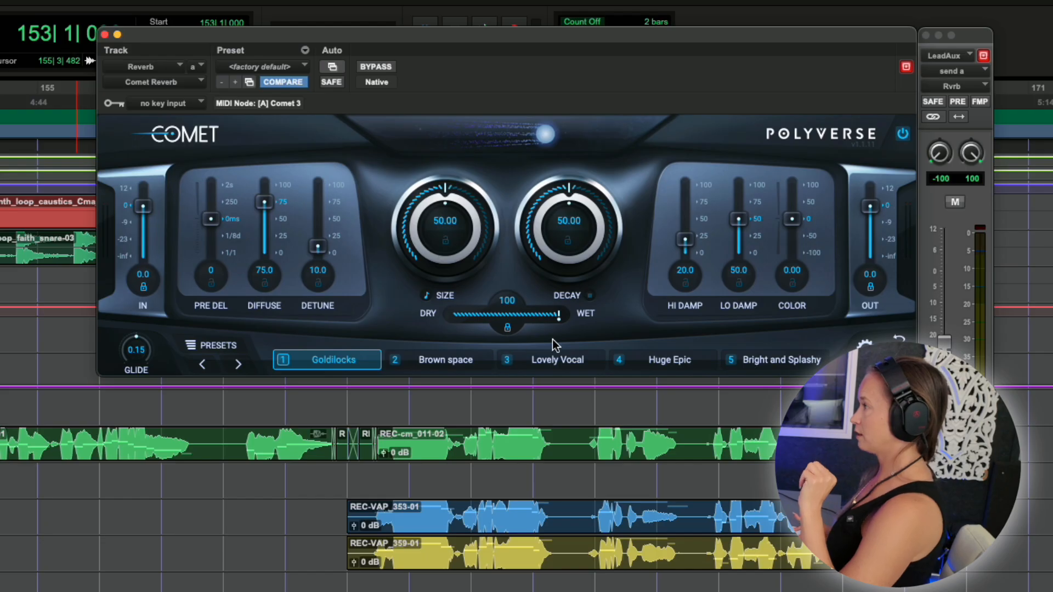
- Set the reverb size to 52.35 and decay to 41.94, and raise the reverb aux fader slightly
drag(422, 198, 551, 187)
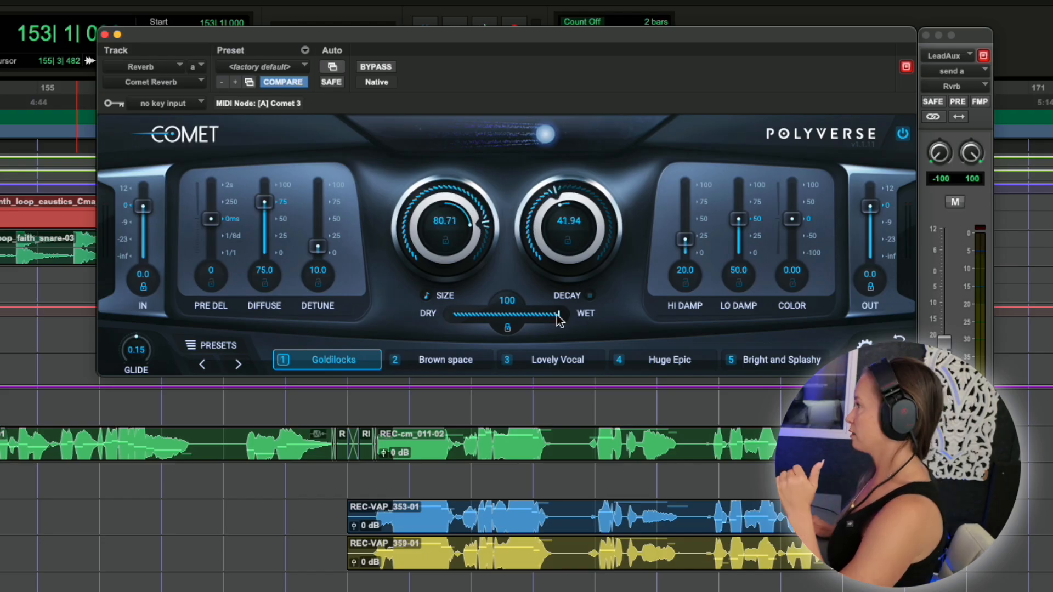
mouse_move(559, 314)
mouse_down()
mouse_move(527, 315)
mouse_move(572, 320)
mouse_up()
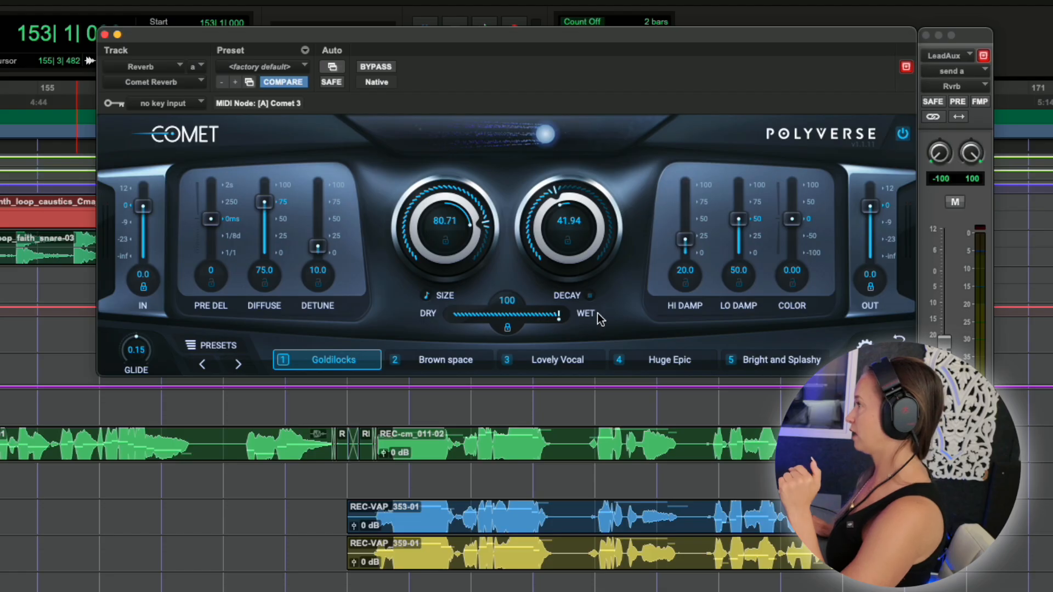
drag(948, 358, 948, 334)
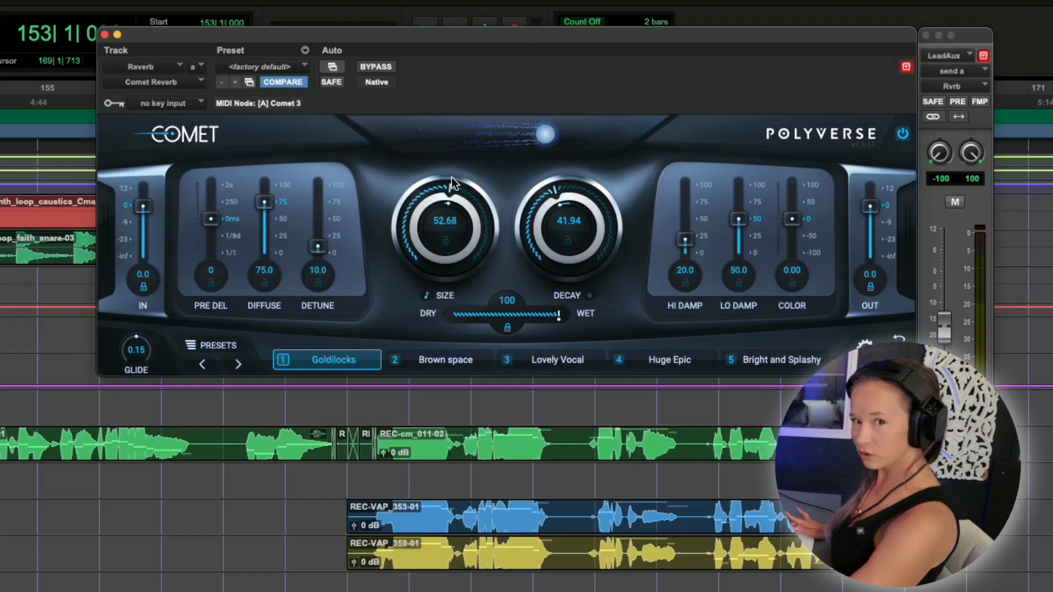
drag(451, 177, 450, 177)
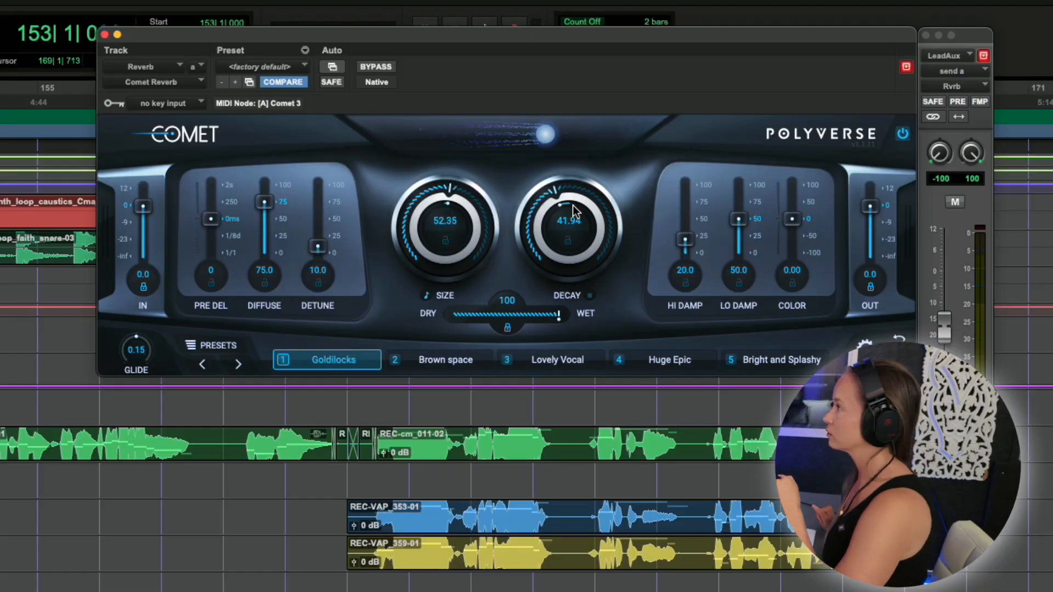
- Try a tempo-synced pre-delay of 1/4t, set the pre-delay to 1, and set diffuse to 100
drag(210, 218, 198, 332)
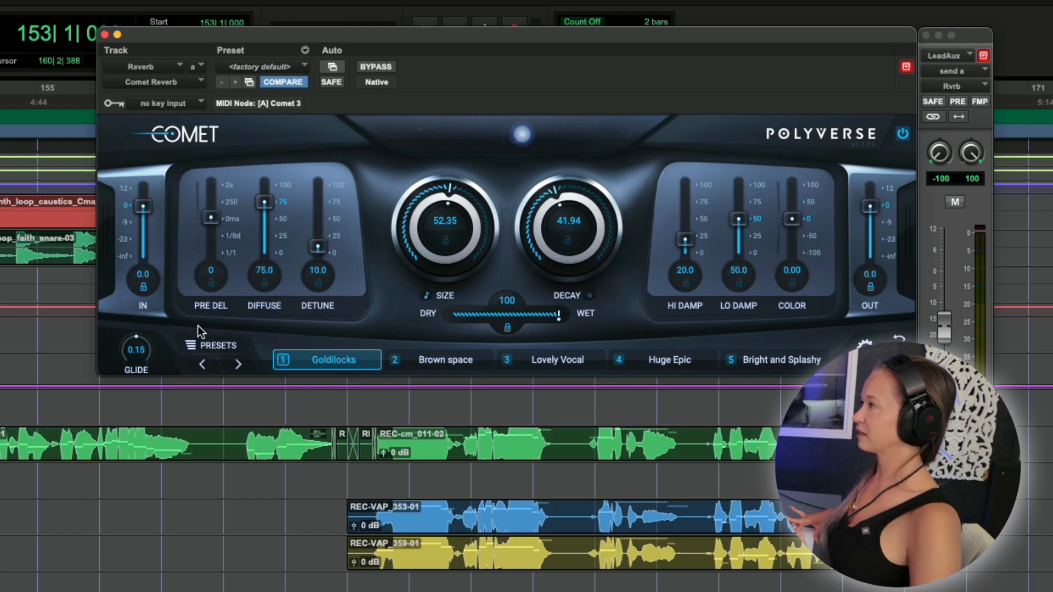
drag(205, 212, 211, 250)
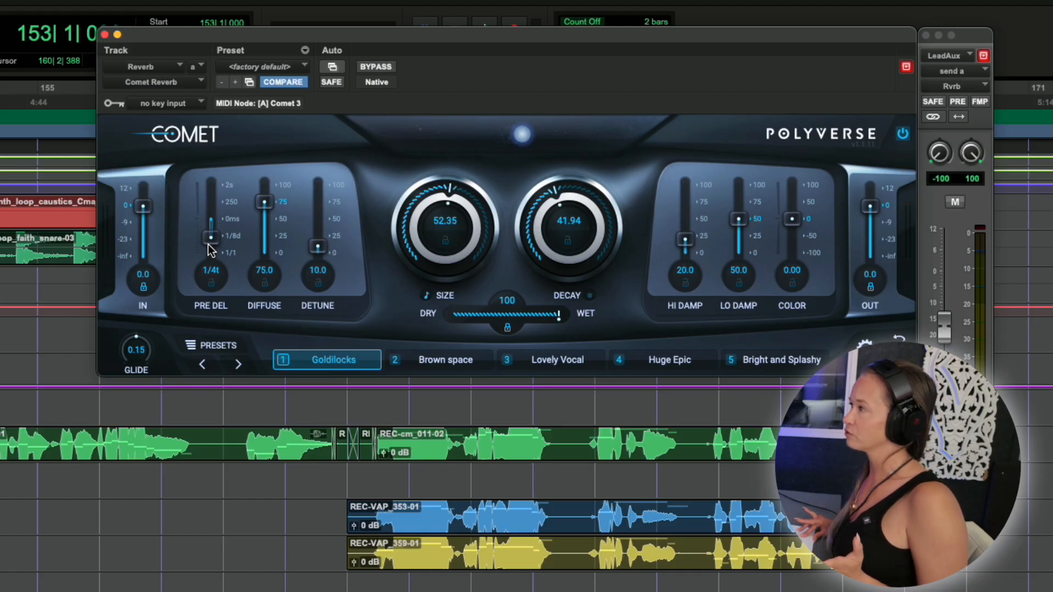
drag(206, 239, 206, 223)
drag(263, 212, 256, 181)
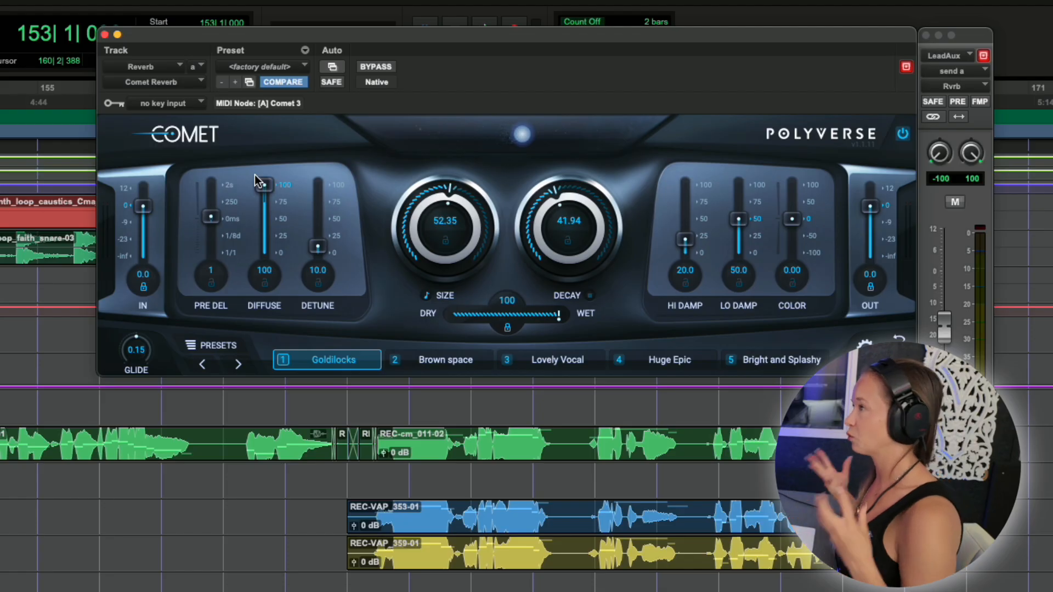
- Set the reverb's detune to 2.50, color to 5.00 and preset glide time to 1.89
mouse_move(318, 246)
mouse_down()
mouse_move(311, 272)
mouse_move(310, 243)
mouse_move(308, 255)
mouse_up()
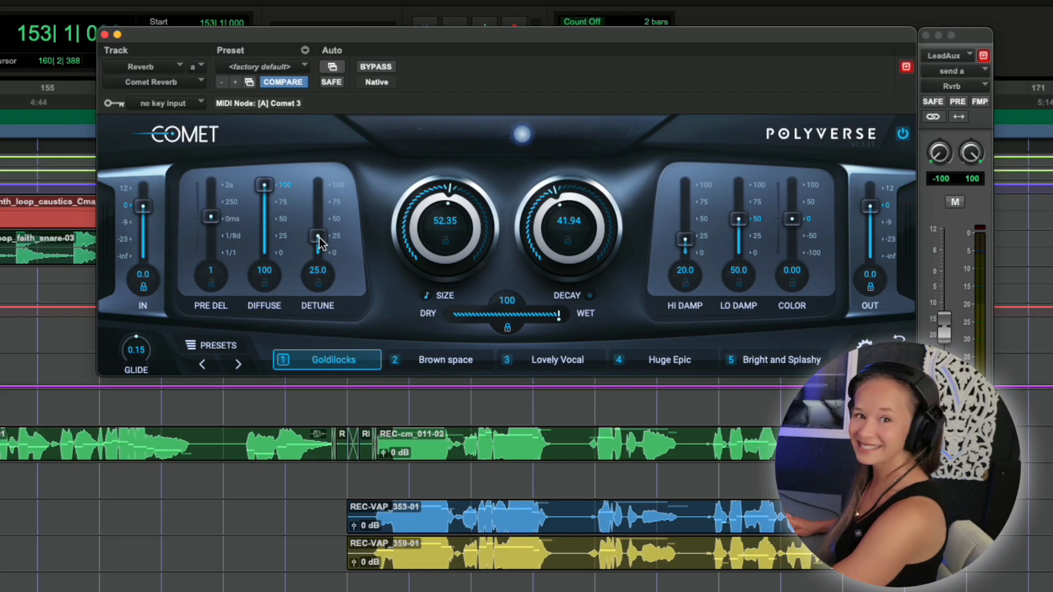
drag(319, 237, 320, 255)
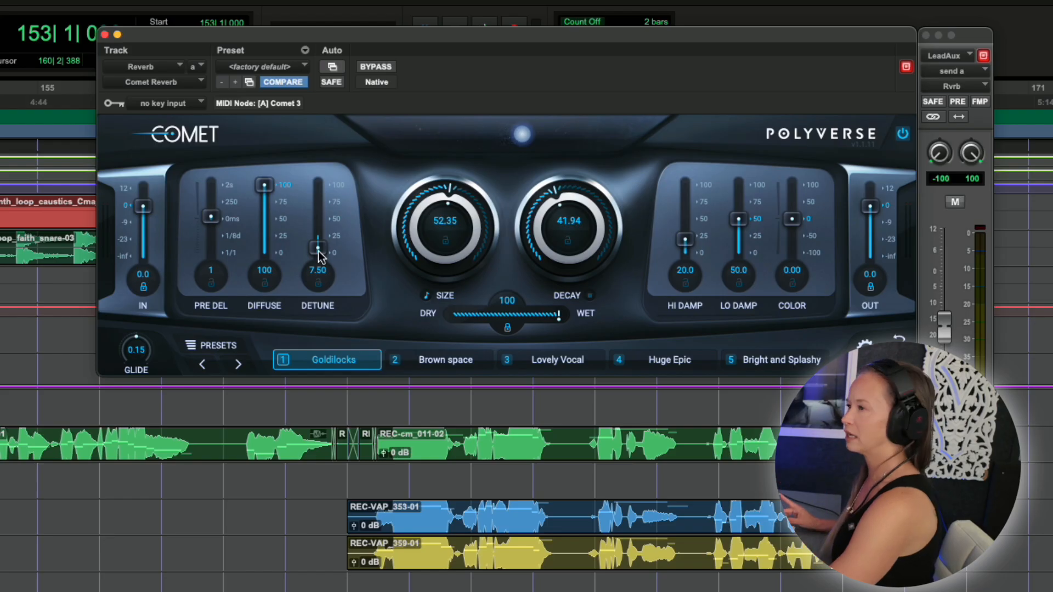
drag(319, 255, 321, 259)
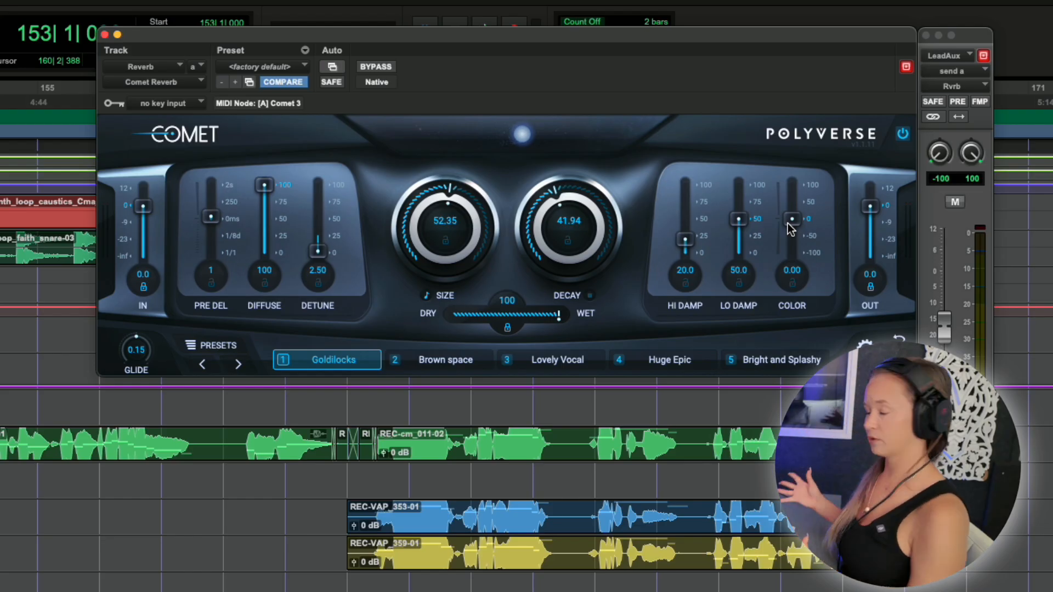
drag(788, 222, 788, 221)
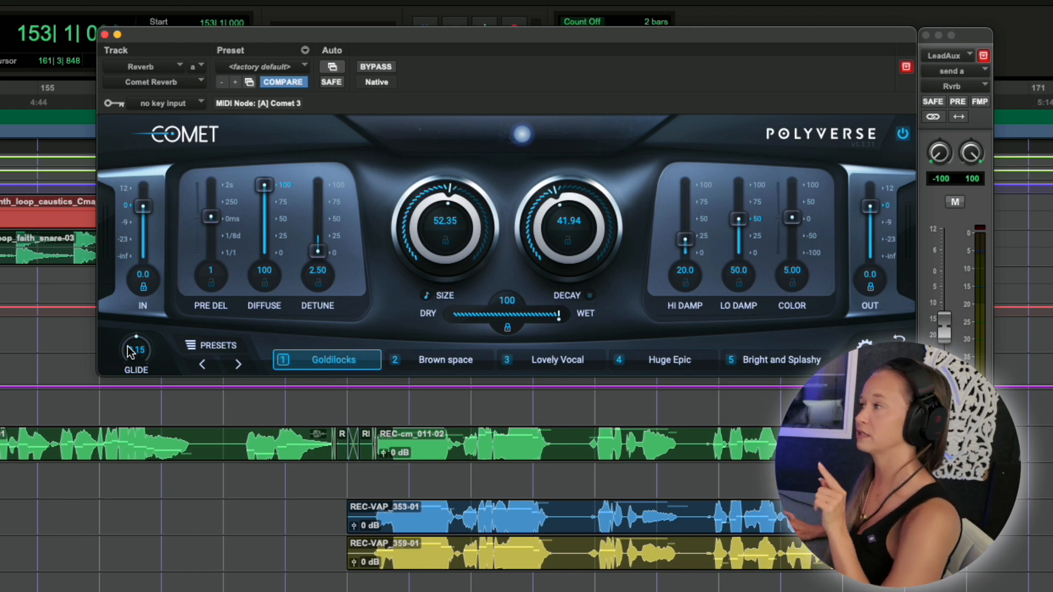
drag(128, 350, 207, 297)
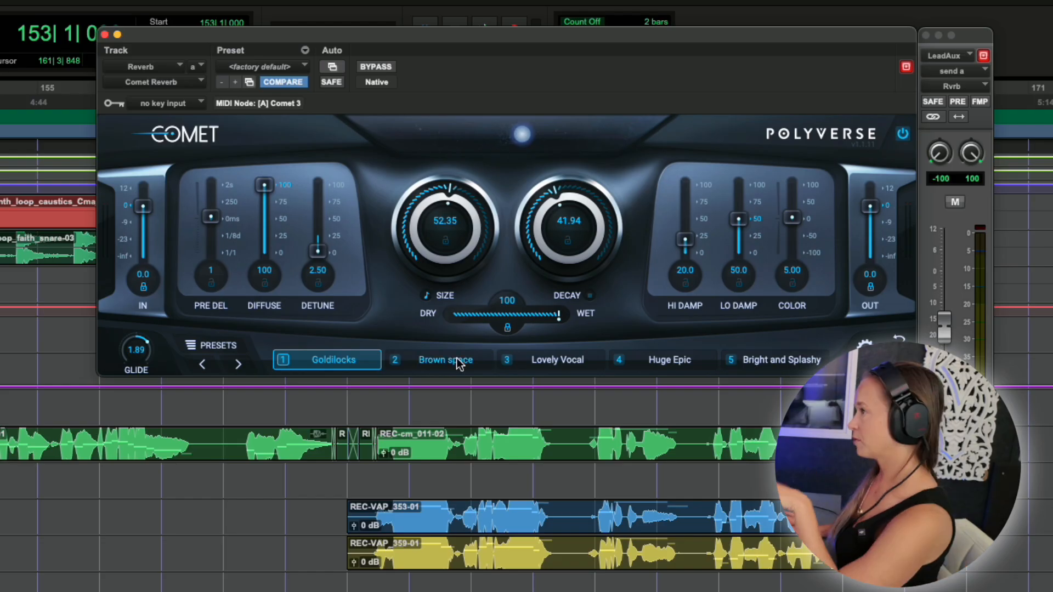
- Compare the preset slots by switching through Brown space, Lovely Vocal and Huge Epic, and return to Goldilocks
click(219, 347)
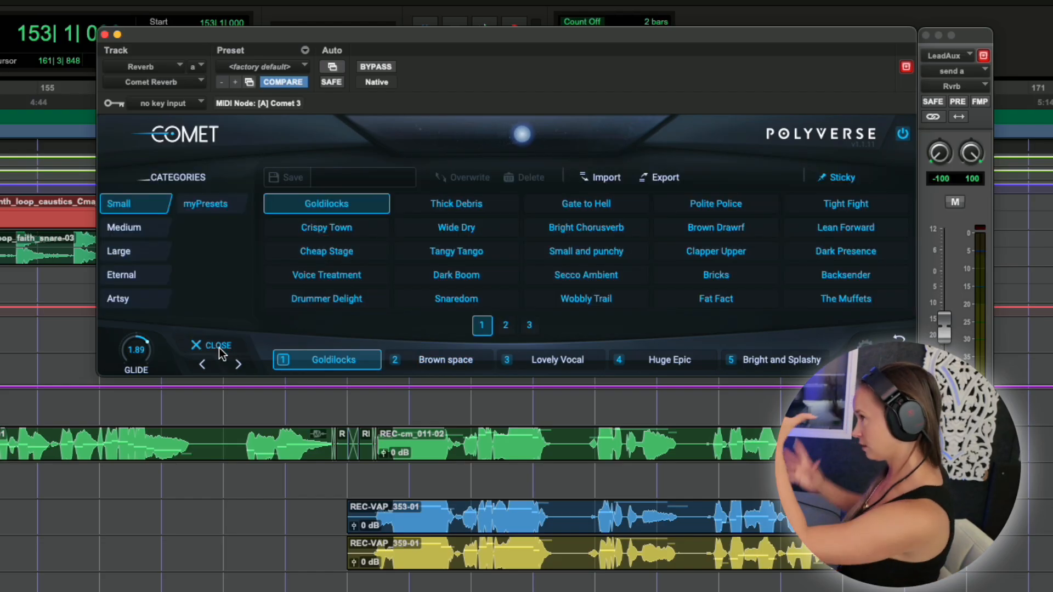
click(218, 348)
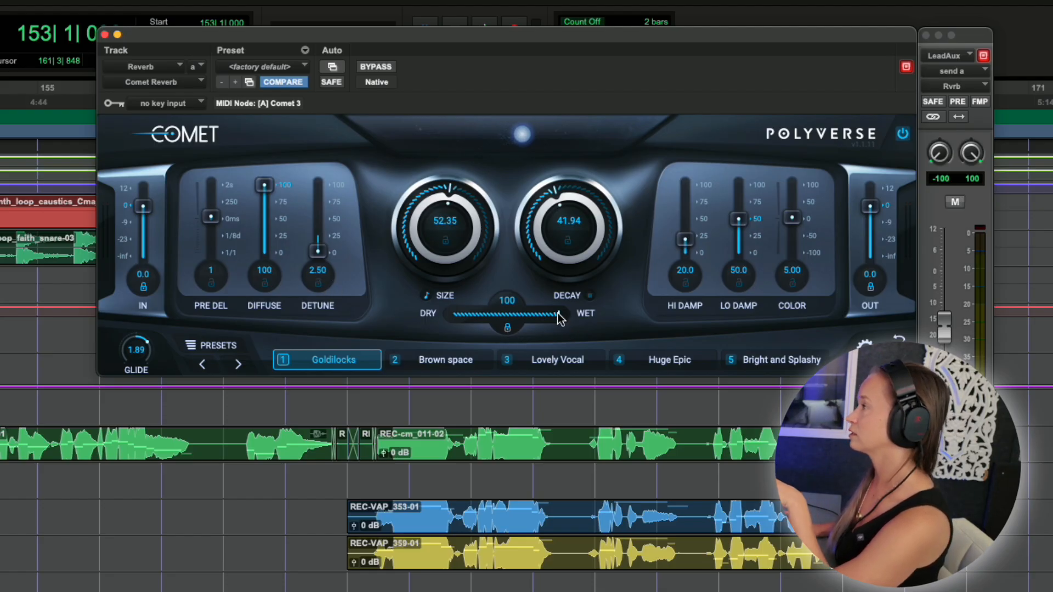
click(455, 356)
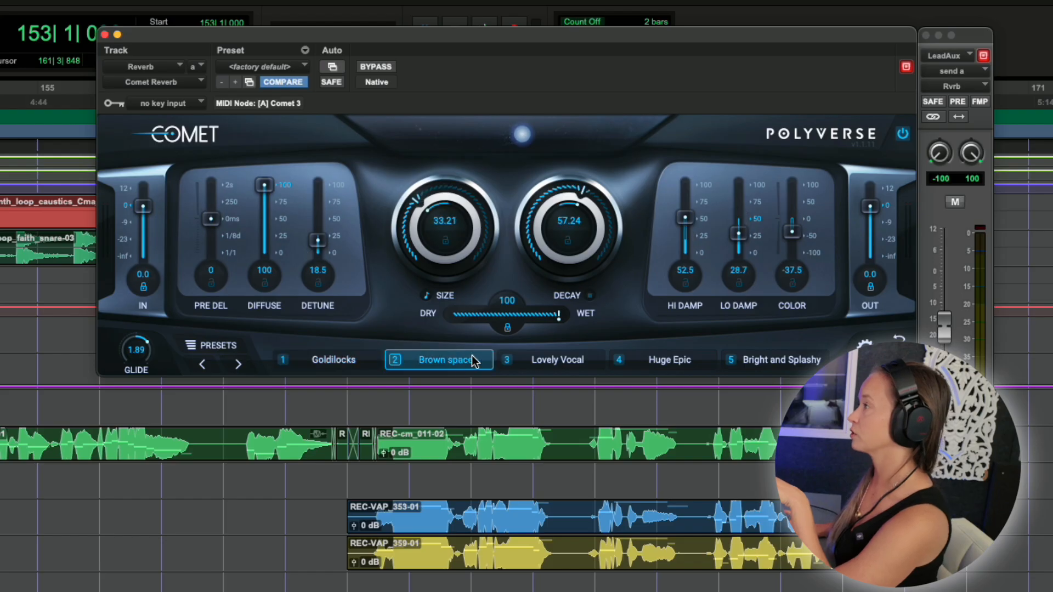
click(562, 357)
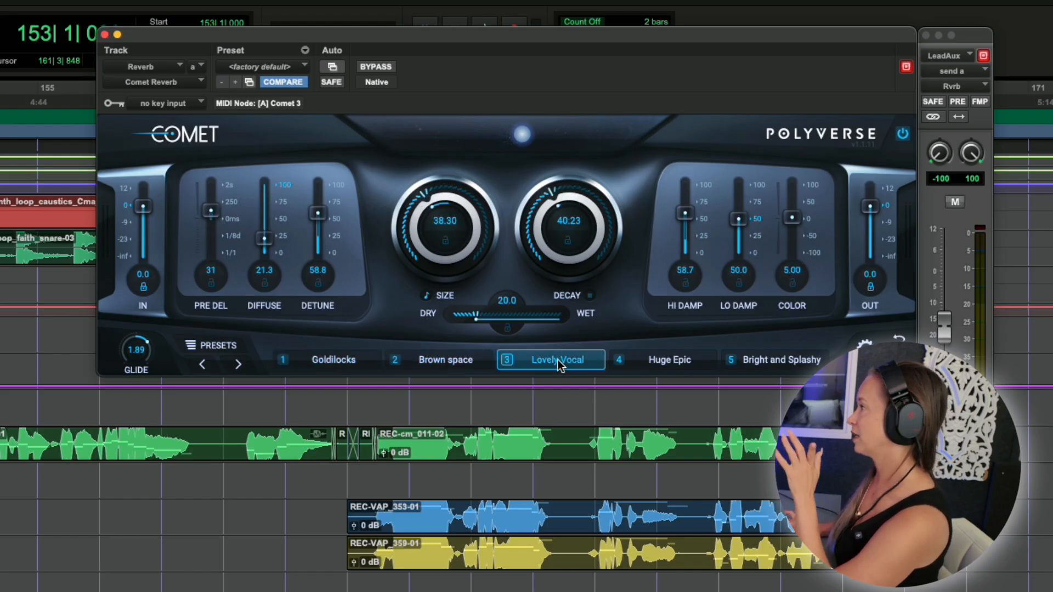
click(351, 361)
click(671, 361)
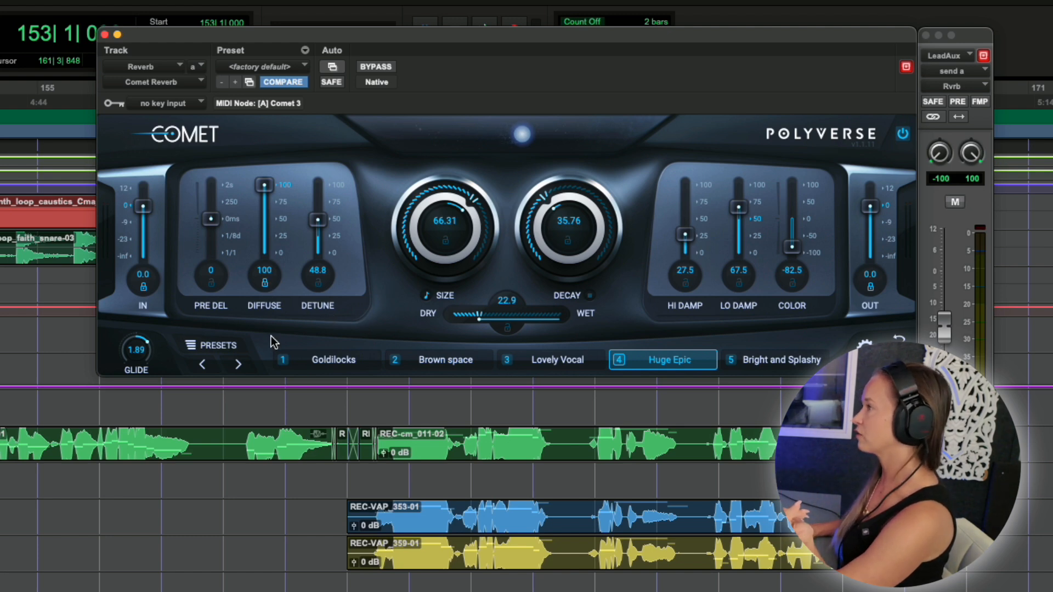
click(410, 364)
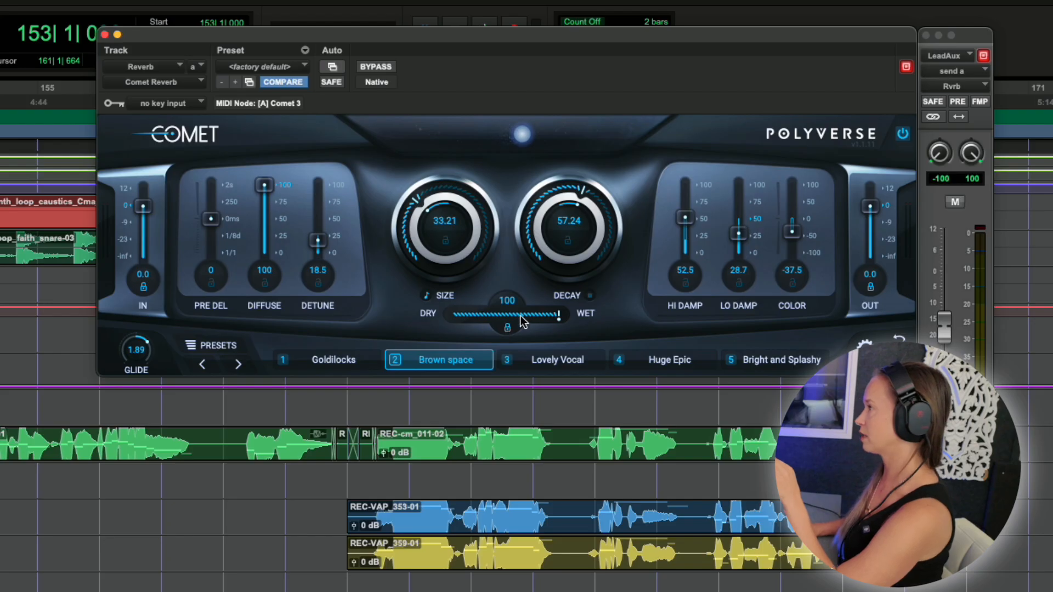
click(329, 360)
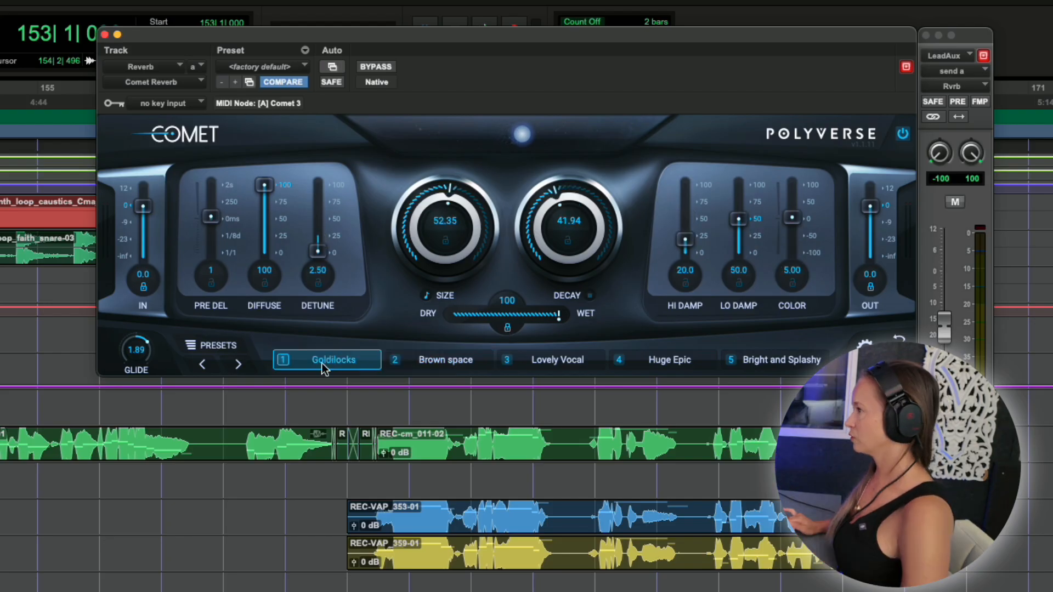
- Browse the Medium, Large, Eternal and Artsy preset categories and return to the Small category
click(209, 346)
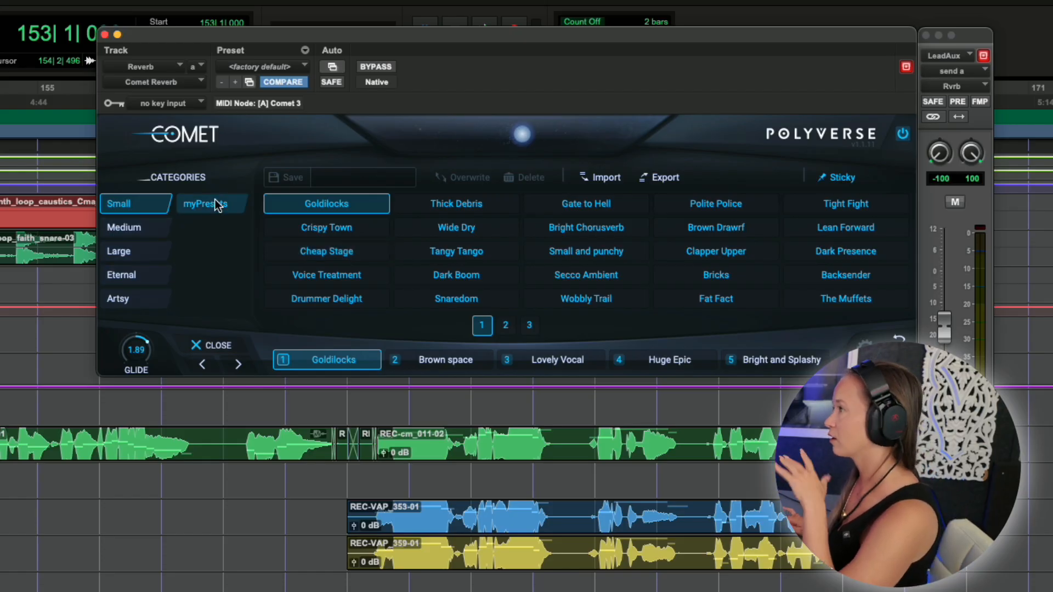
click(136, 234)
click(136, 251)
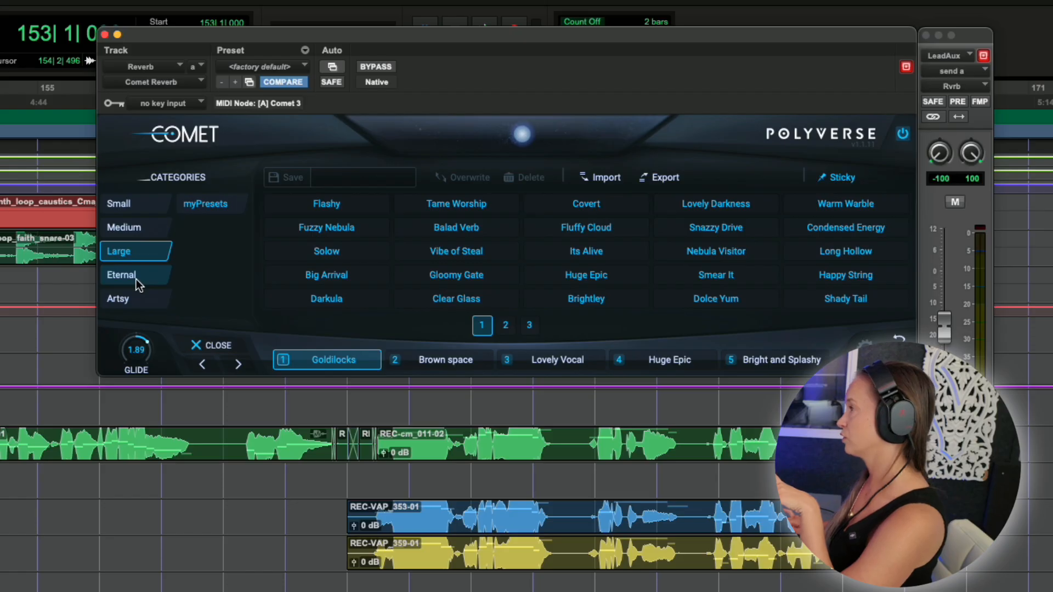
click(136, 279)
click(136, 300)
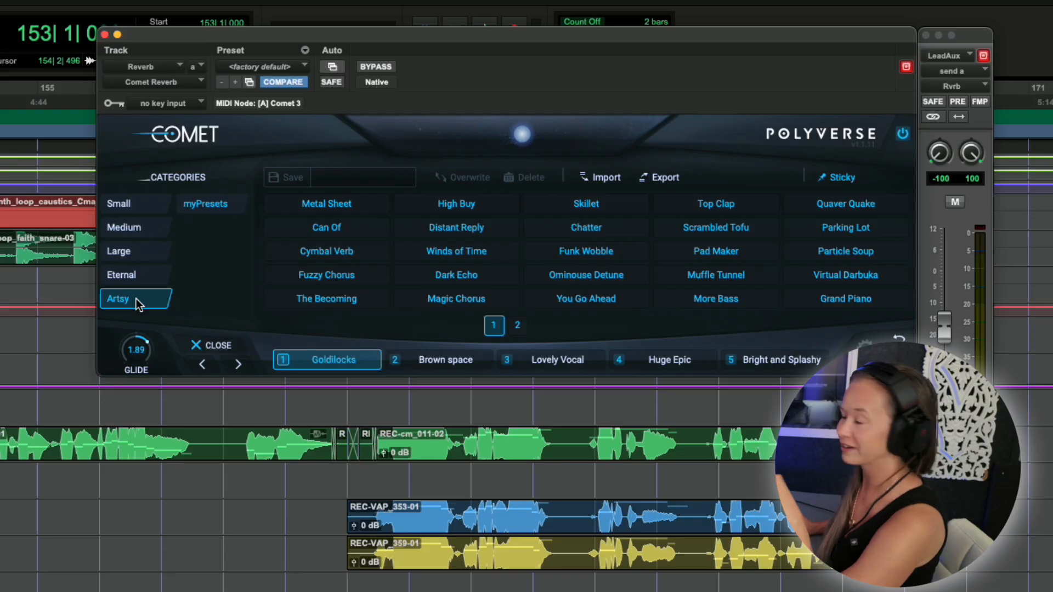
click(131, 210)
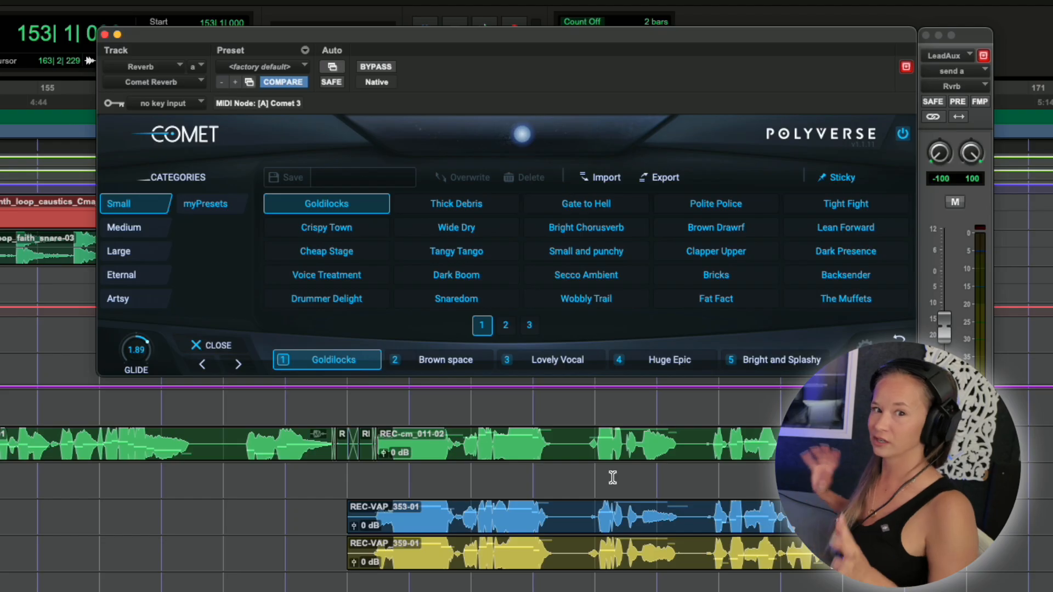
- Play the session and audition the Small presets Crispy Town and Cheap Stage in the first preset slot
key(space)
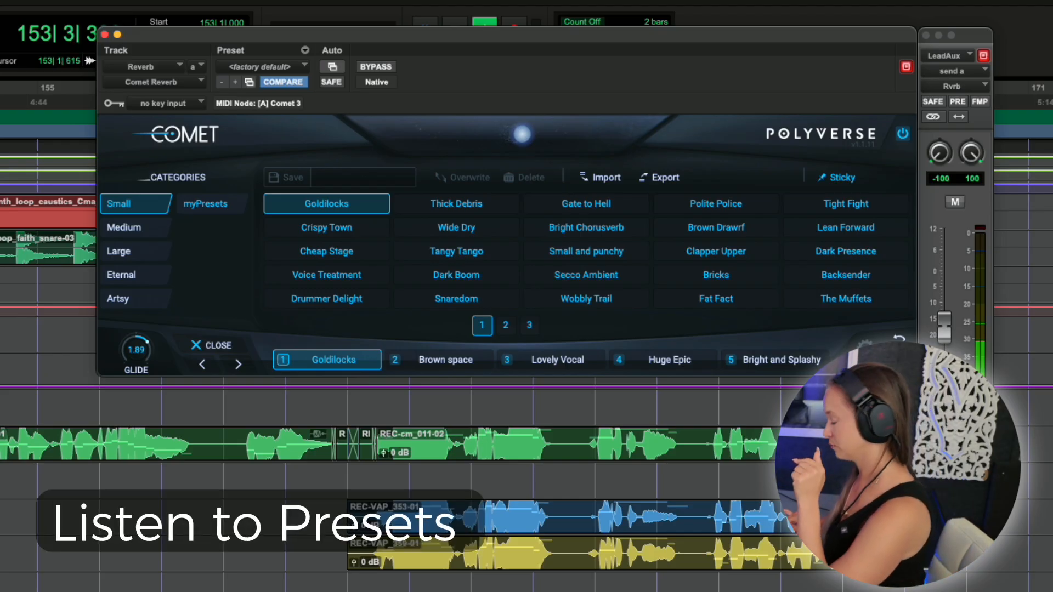
key(super+equal)
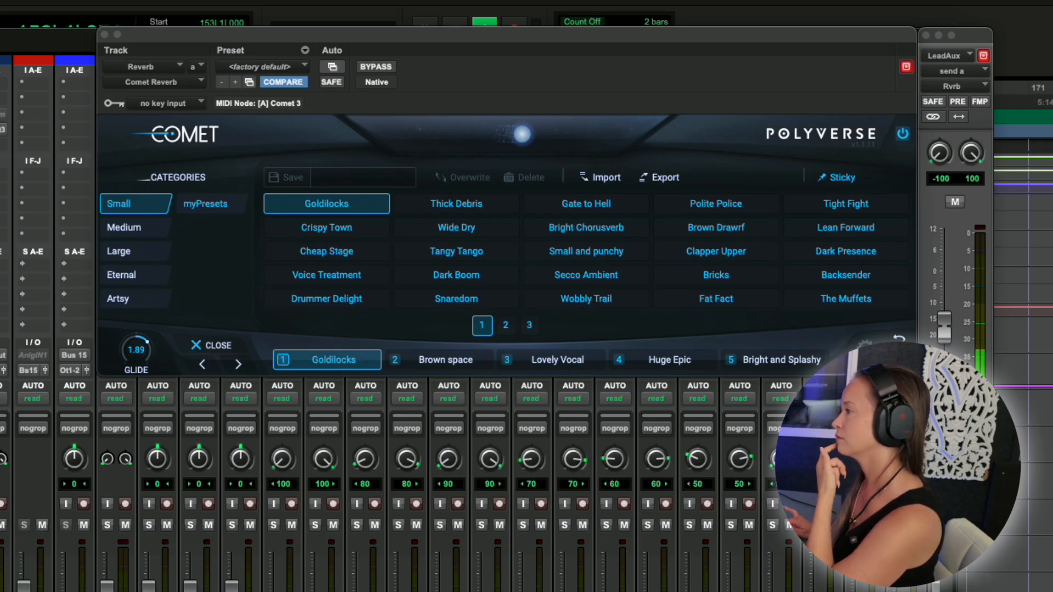
key(super+equal)
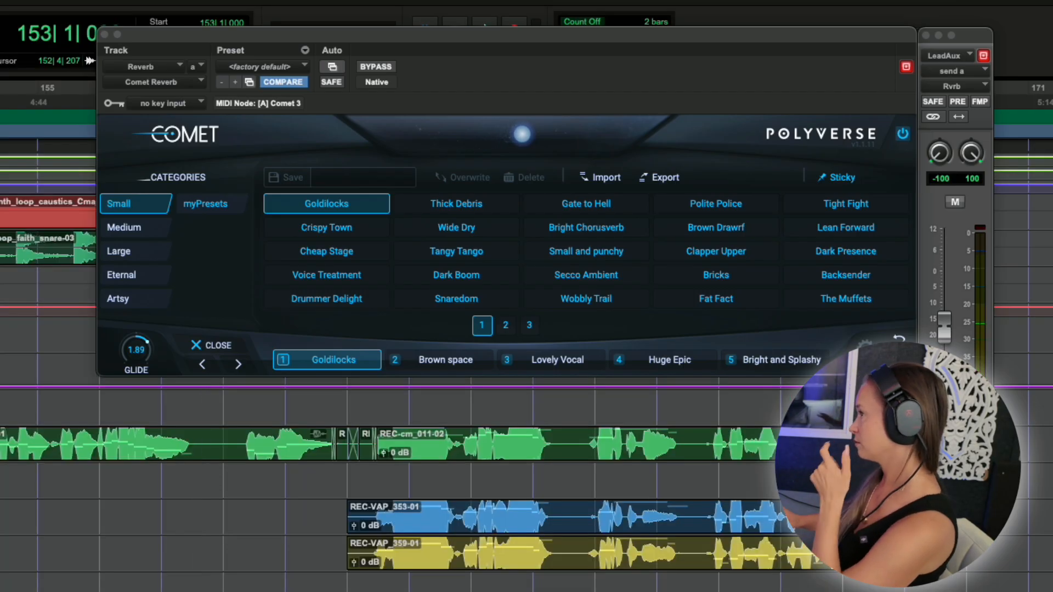
click(366, 230)
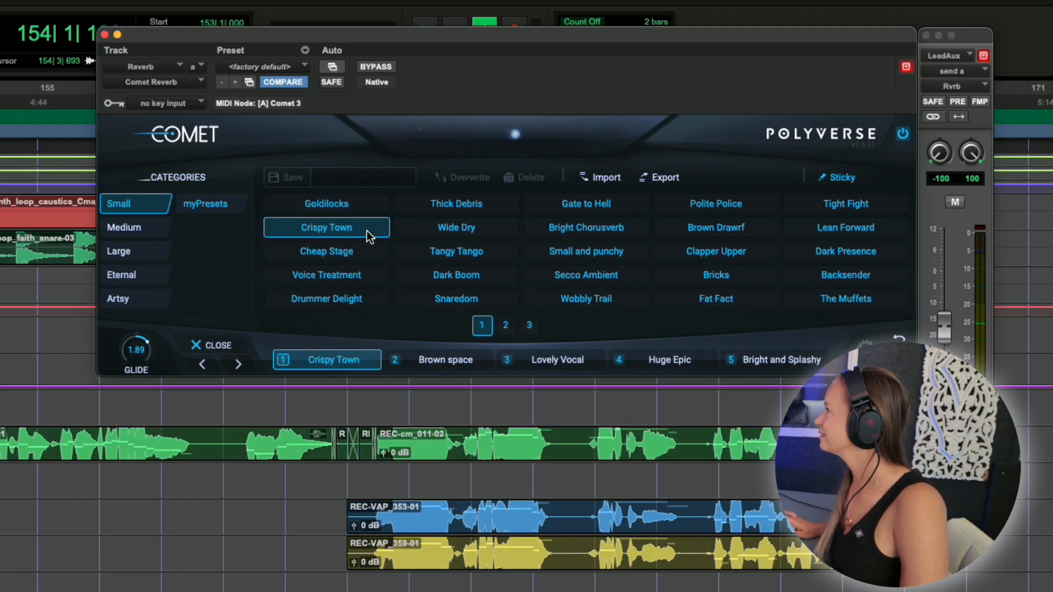
click(350, 254)
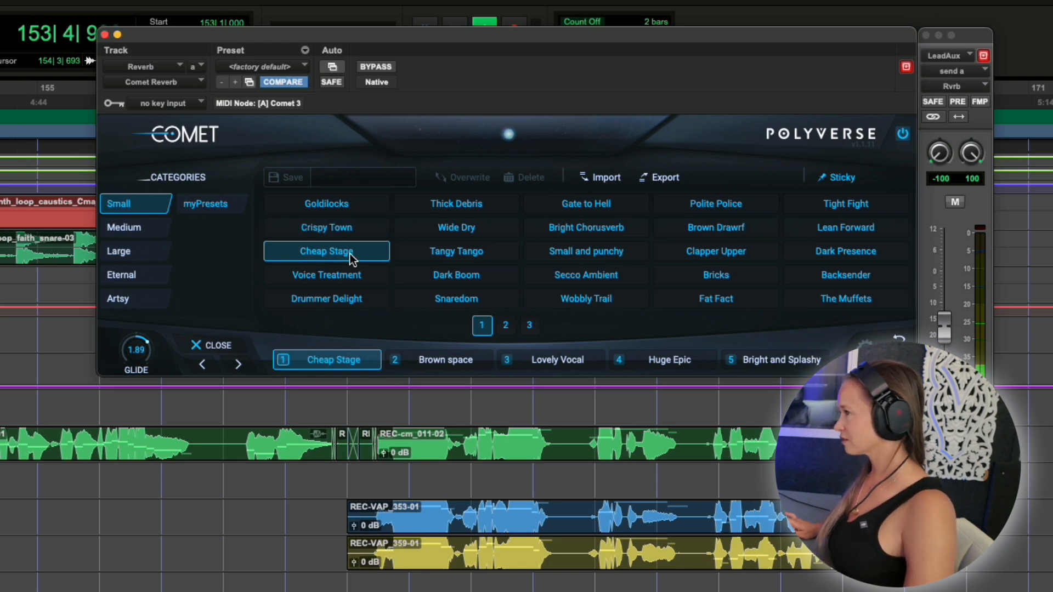
- Audition the Small presets Voice Treatment, Drummer Delight, Wide Dry and Snaredom on the vocals, and load Bright Chorusverb
click(340, 279)
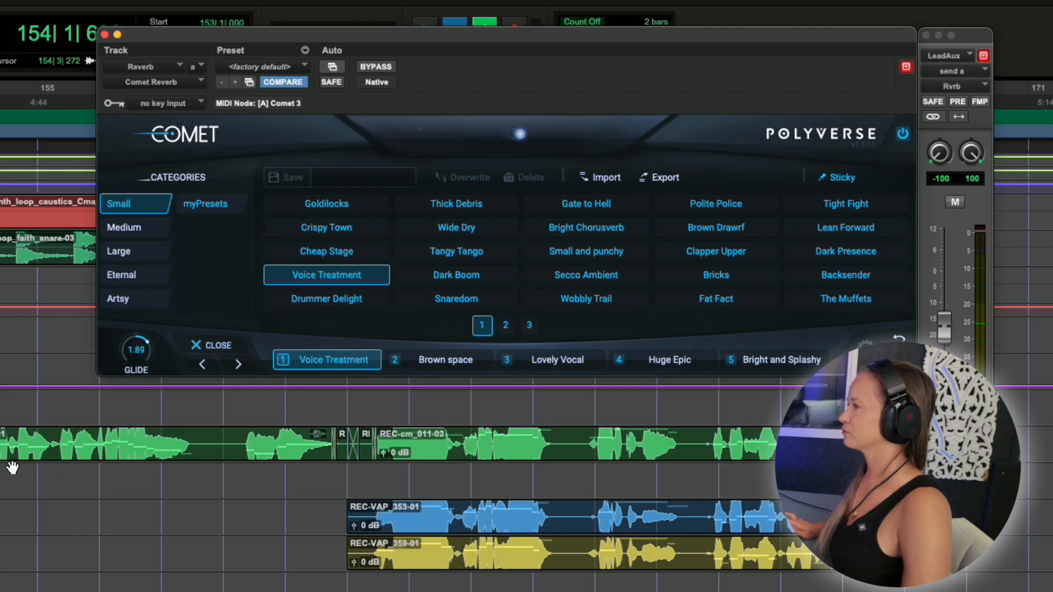
click(322, 300)
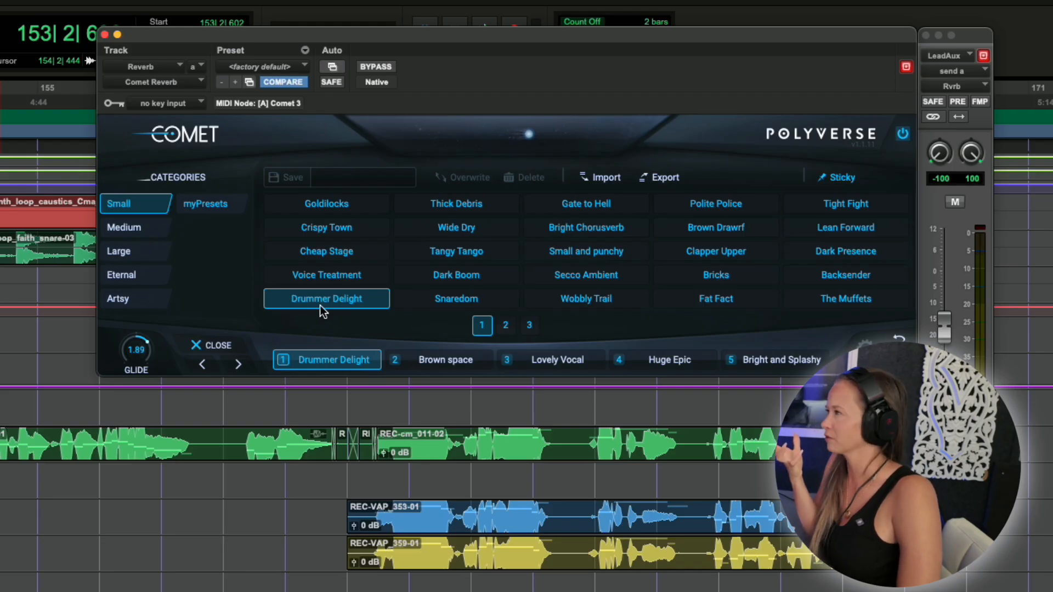
click(456, 227)
key(space)
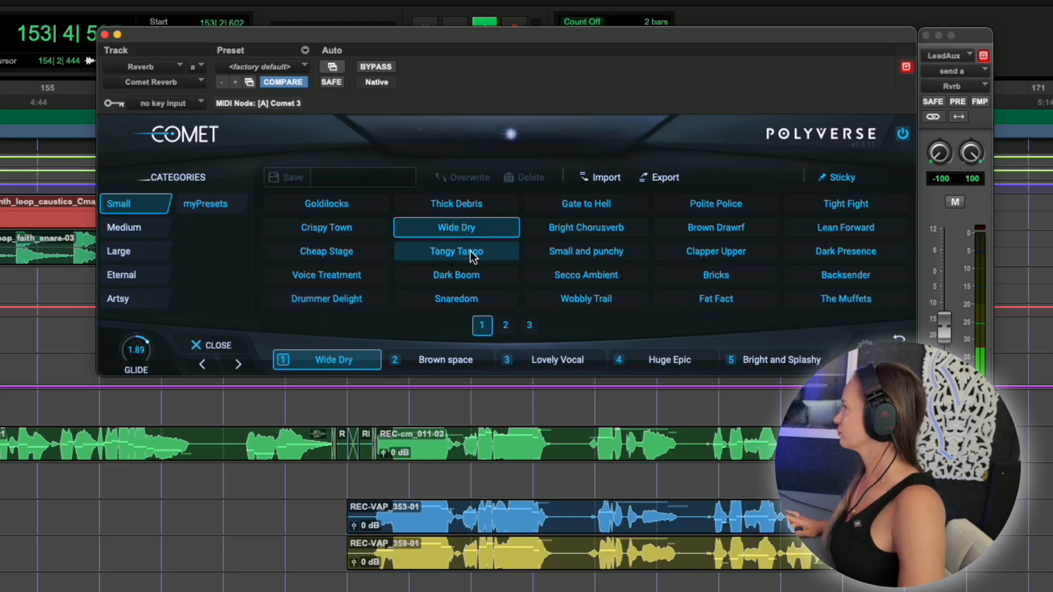
click(475, 305)
key(space)
key(space)
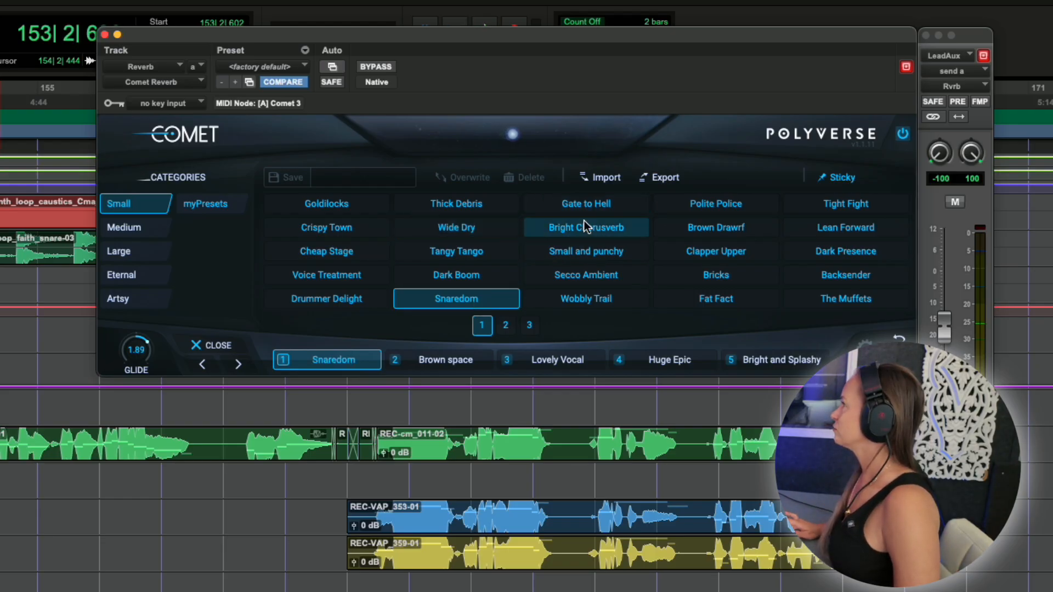
click(584, 224)
- Switch to the Medium category and audition the presets White Dwarf and Crystal Path on the vocal track
click(122, 230)
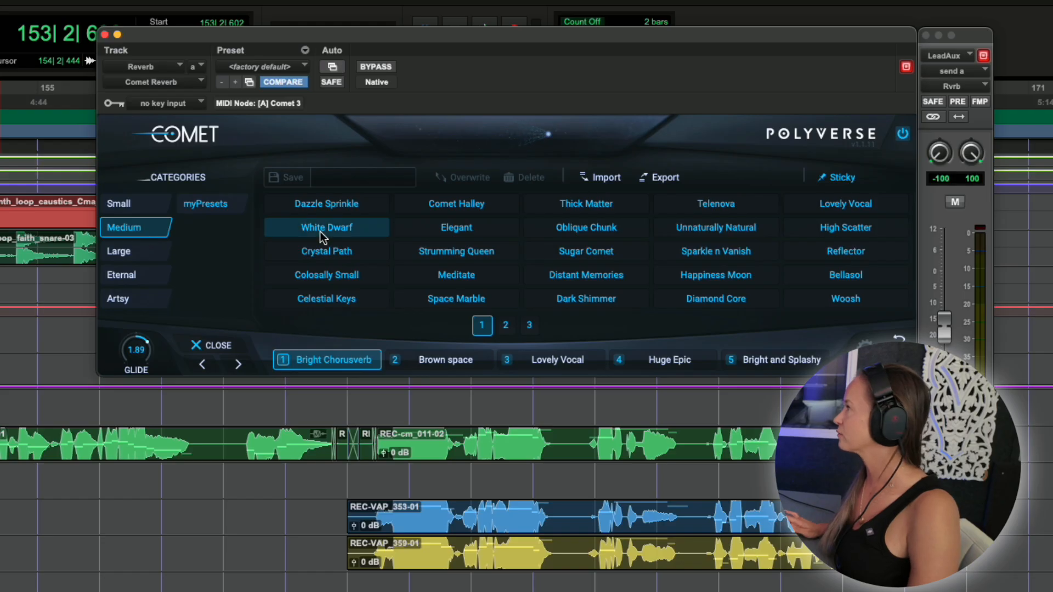
click(337, 222)
key(space)
key(space)
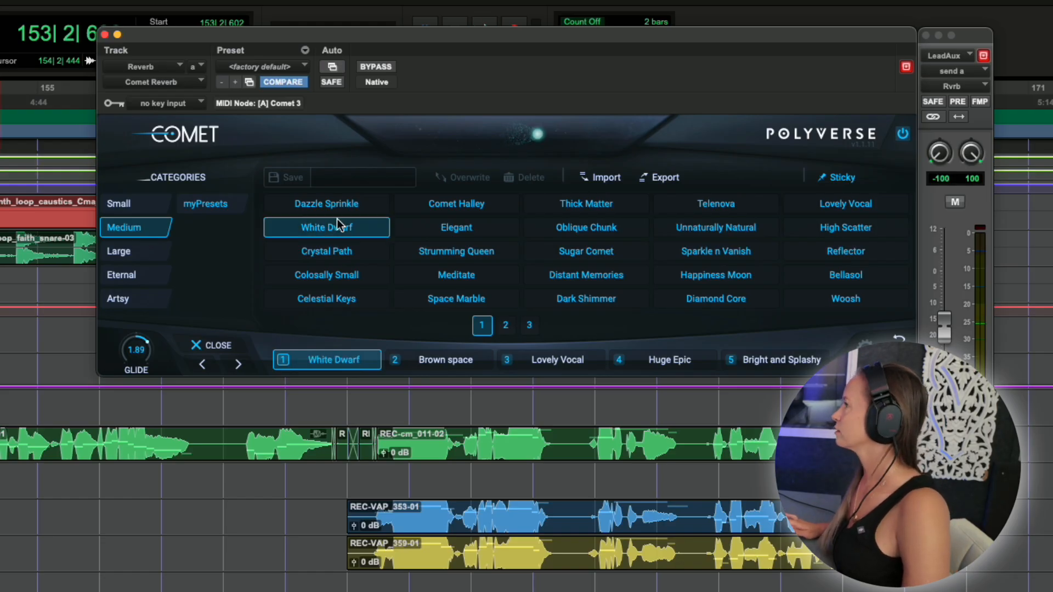
click(350, 252)
key(space)
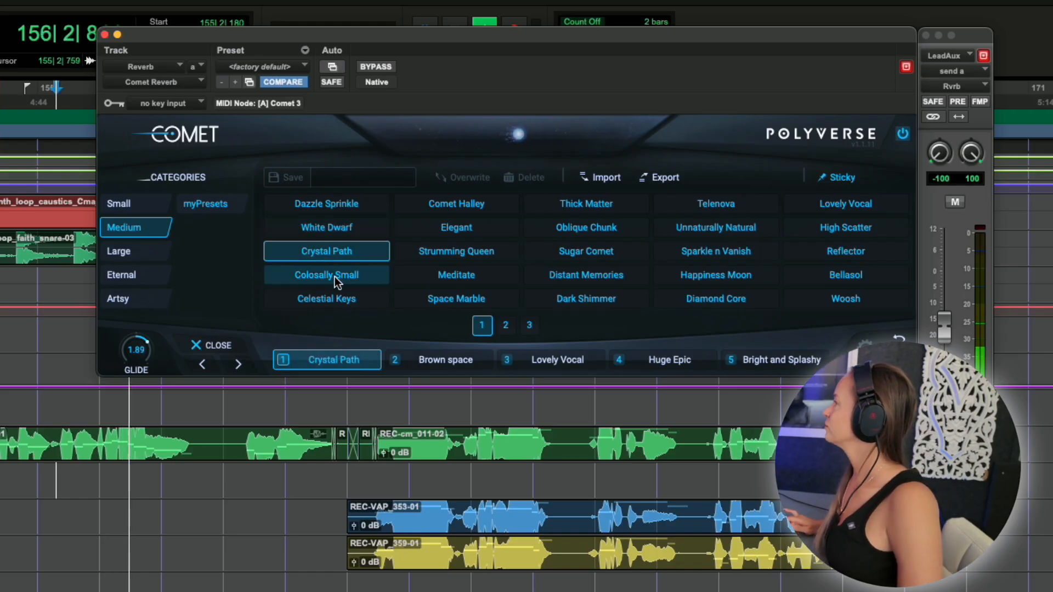
key(space)
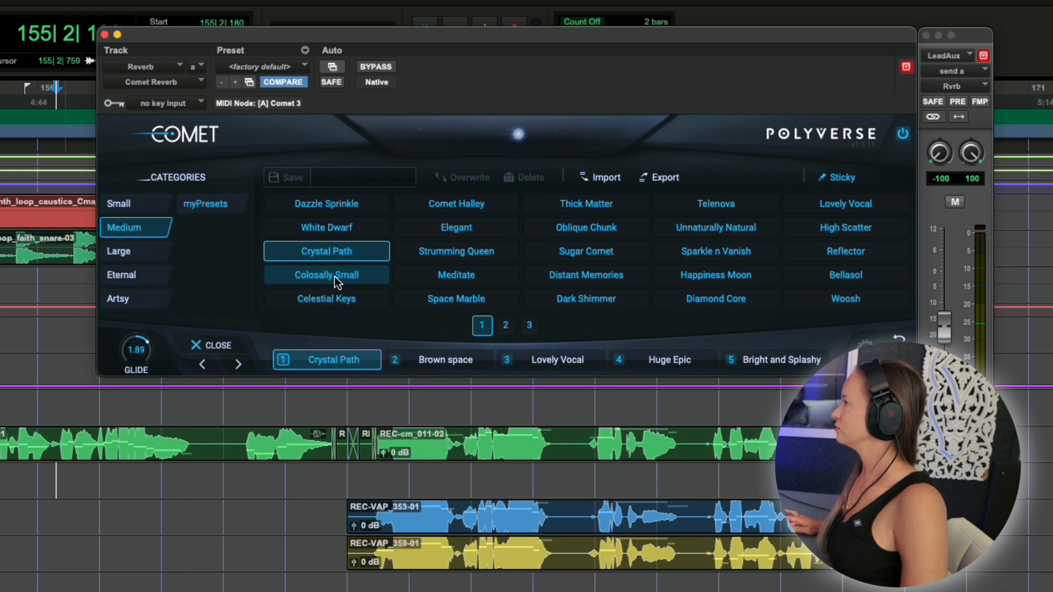
key(space)
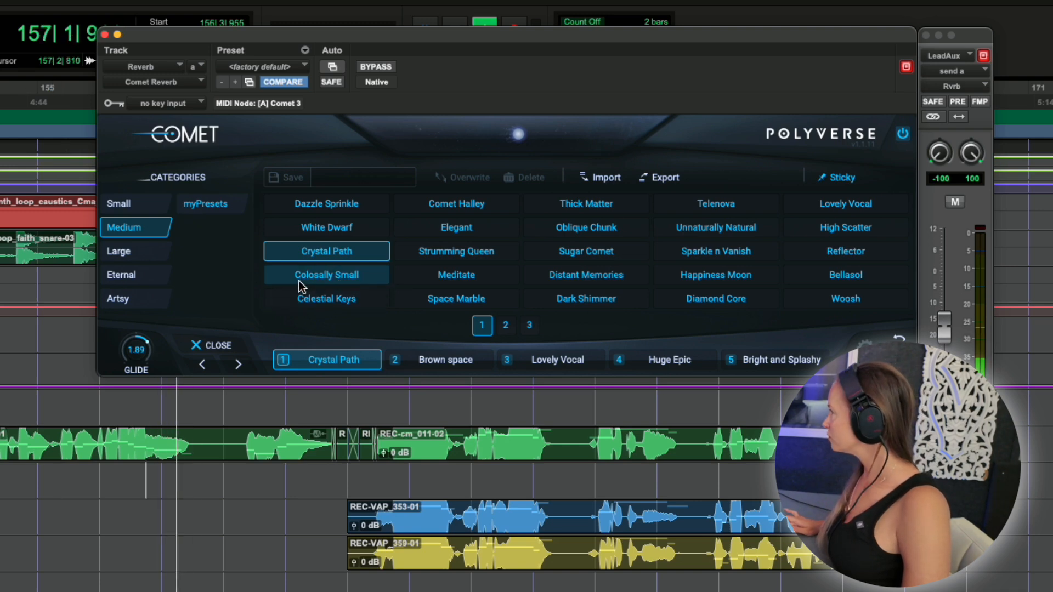
- Compare the Medium presets Colosally Small and Celestial Keys during playback, and show the parameter settings of Colosally Small
click(331, 276)
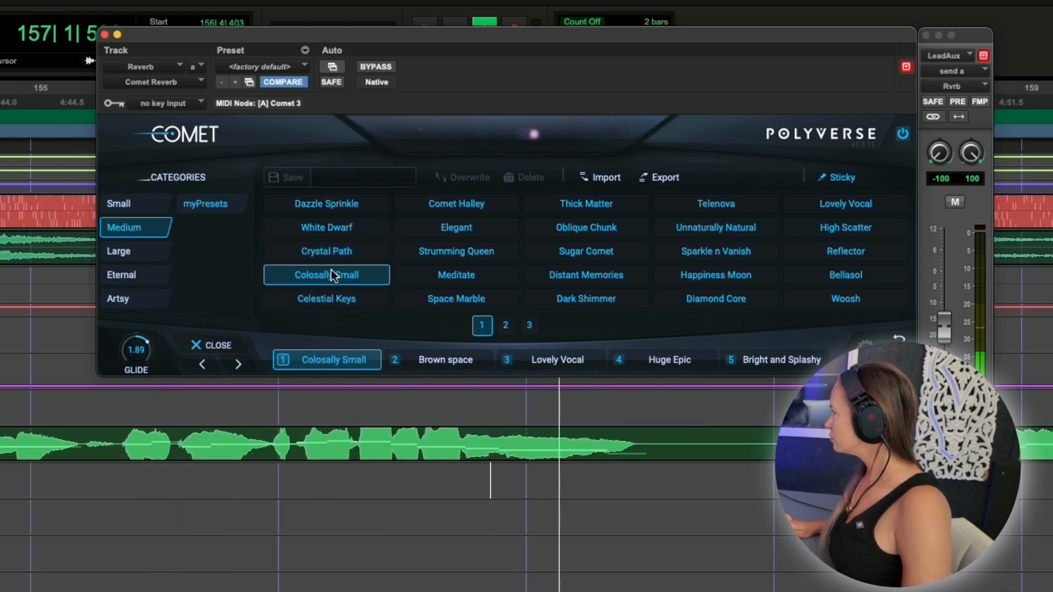
click(332, 301)
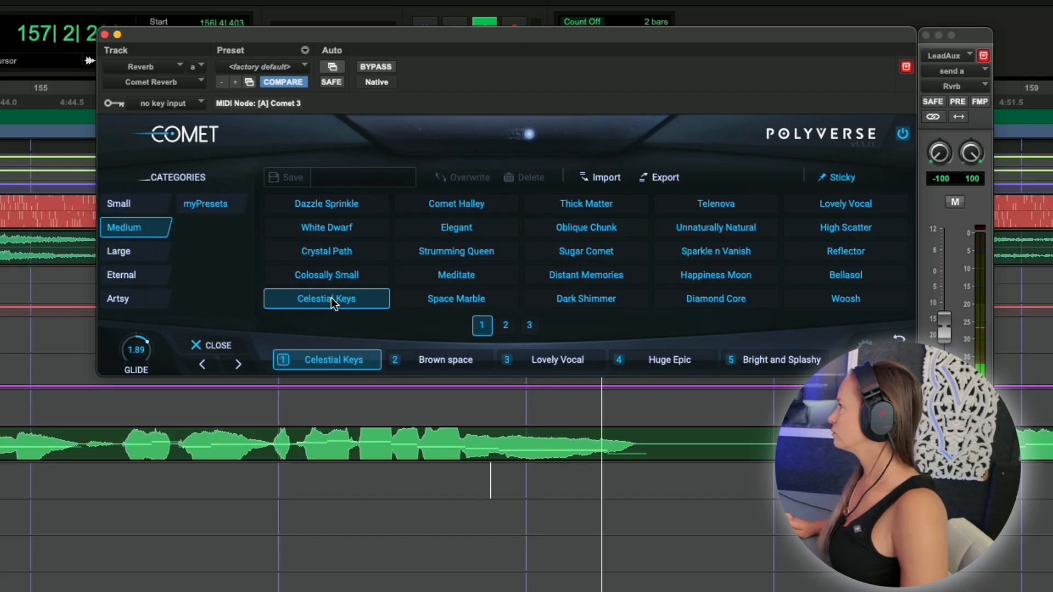
click(335, 277)
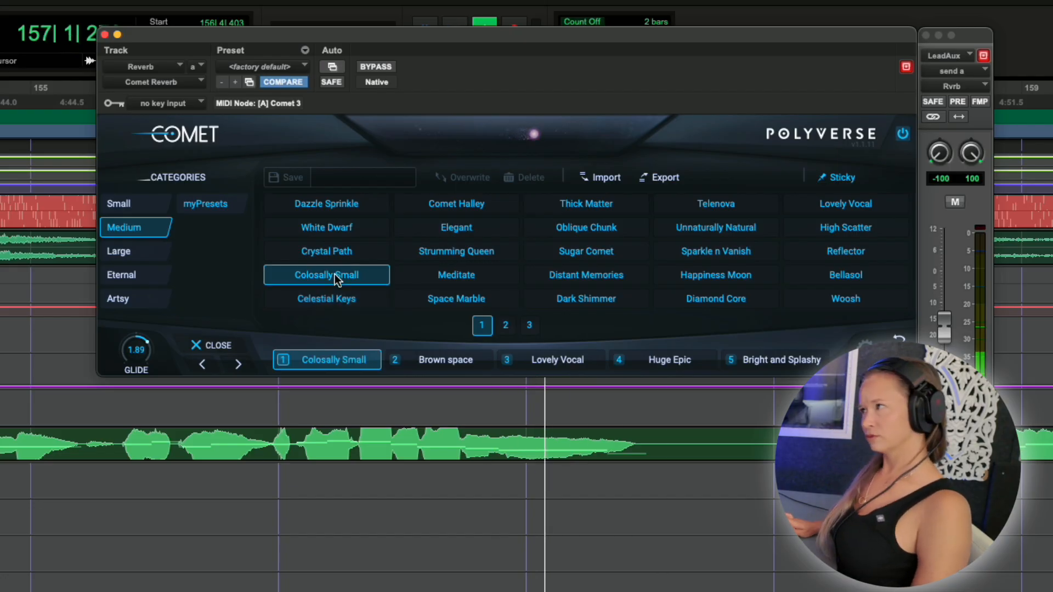
key(space)
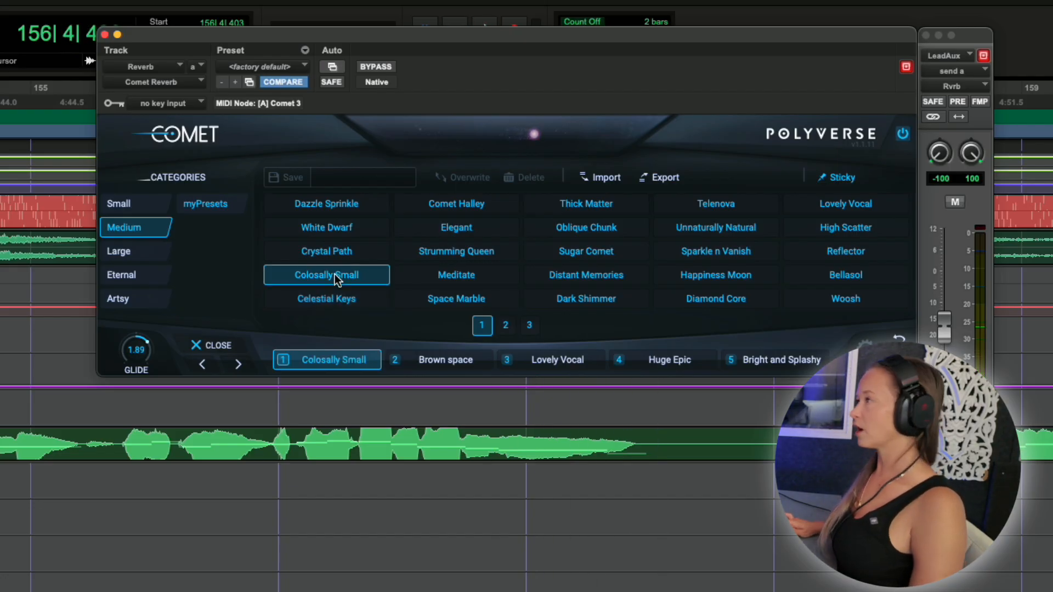
click(219, 346)
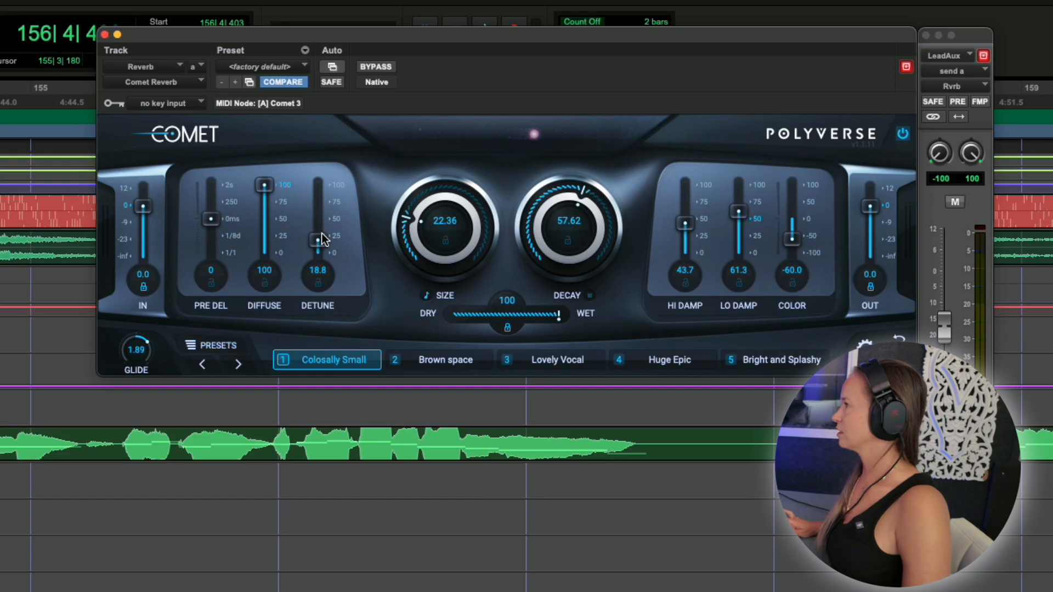
- Reopen the preset browser and audition the Medium presets Comet Halley and Elegant on the vocal phrase
click(218, 346)
click(443, 205)
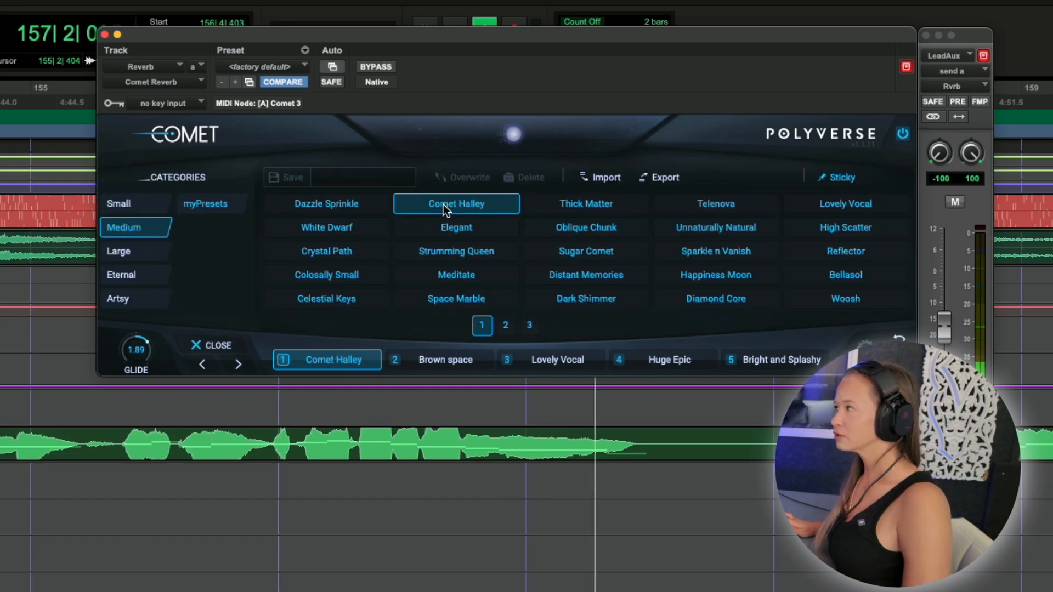
click(447, 227)
key(space)
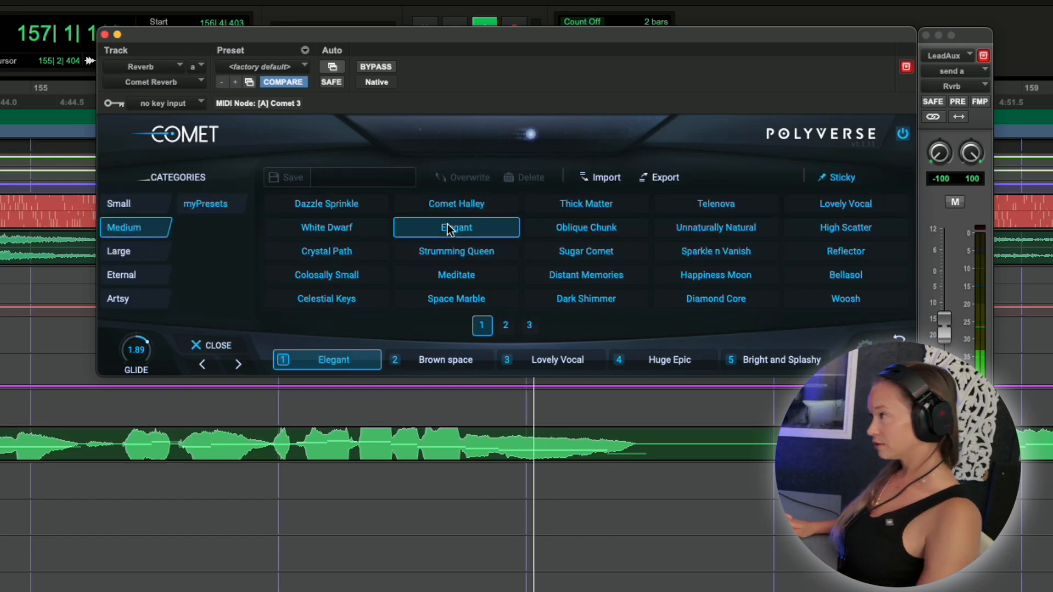
key(space)
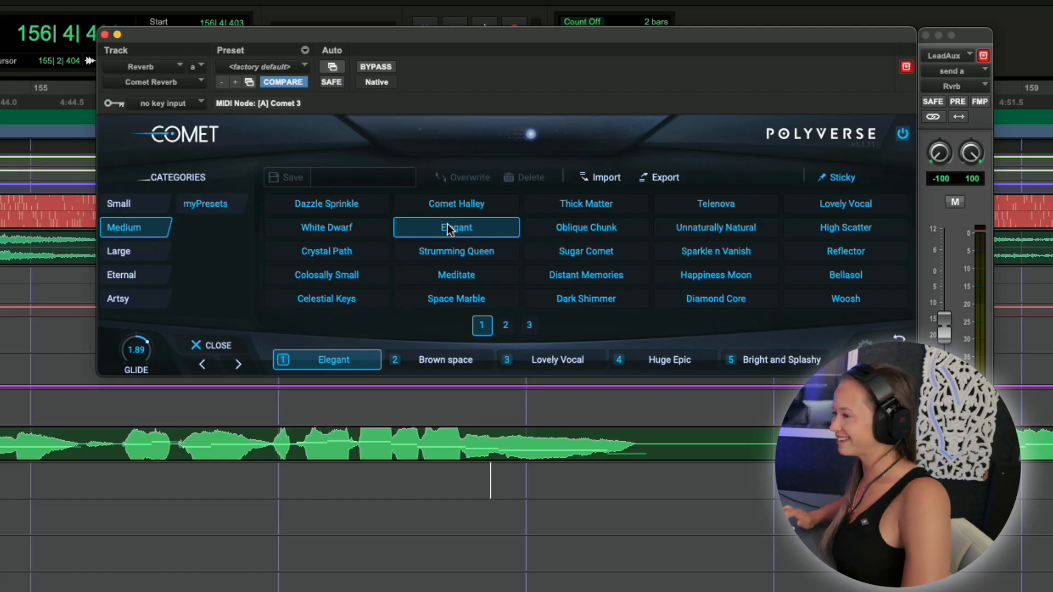
- Audition Strumming Queen, Meditate, Space Marble, Thick Matter and Oblique Chunk on the vocal, and show Oblique Chunk's parameter settings
click(450, 247)
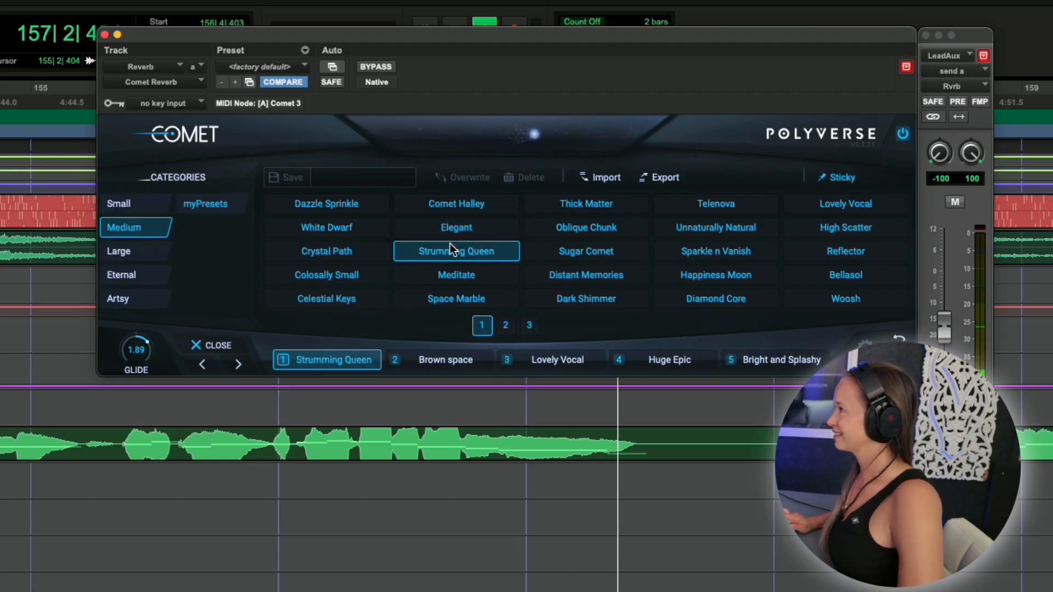
click(455, 268)
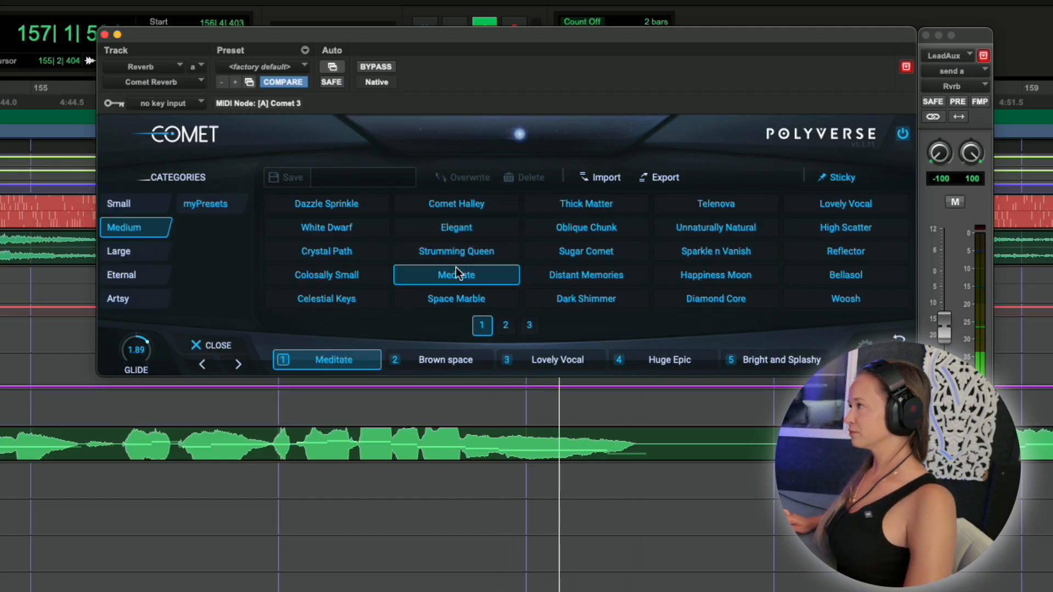
click(455, 297)
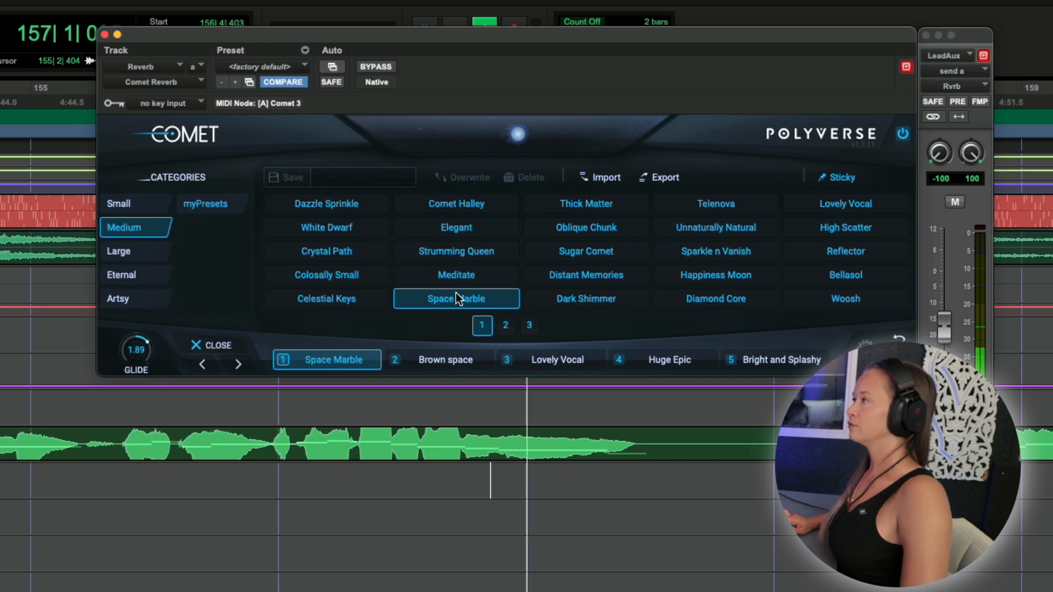
click(585, 207)
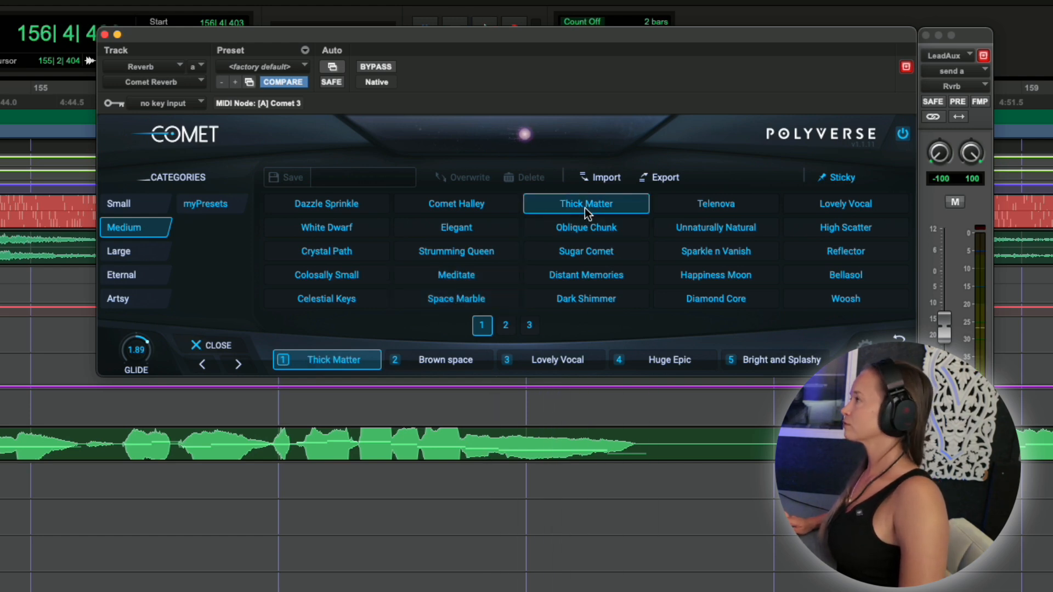
click(595, 230)
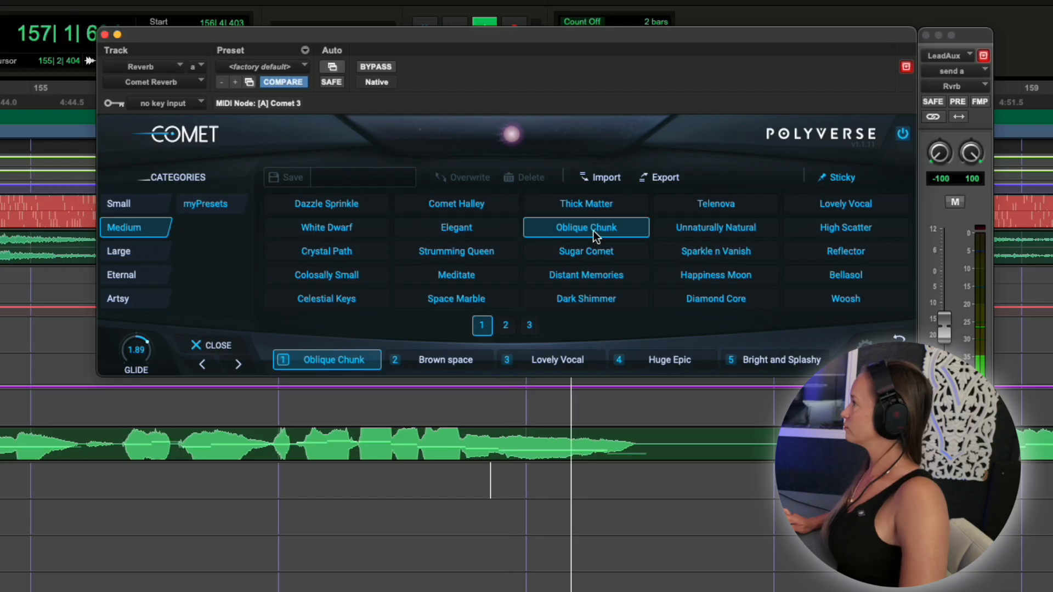
key(space)
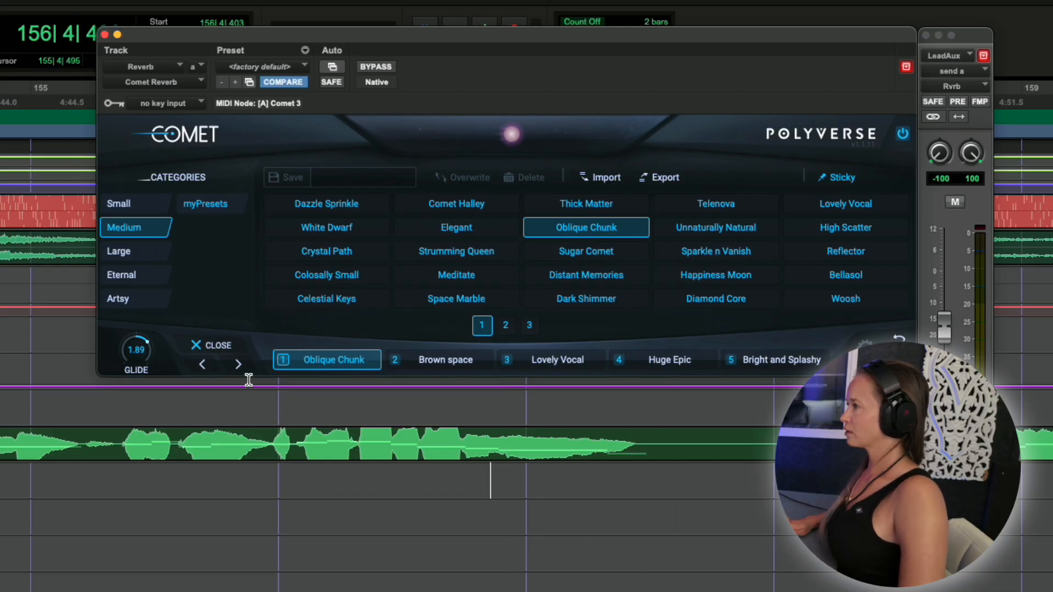
click(216, 345)
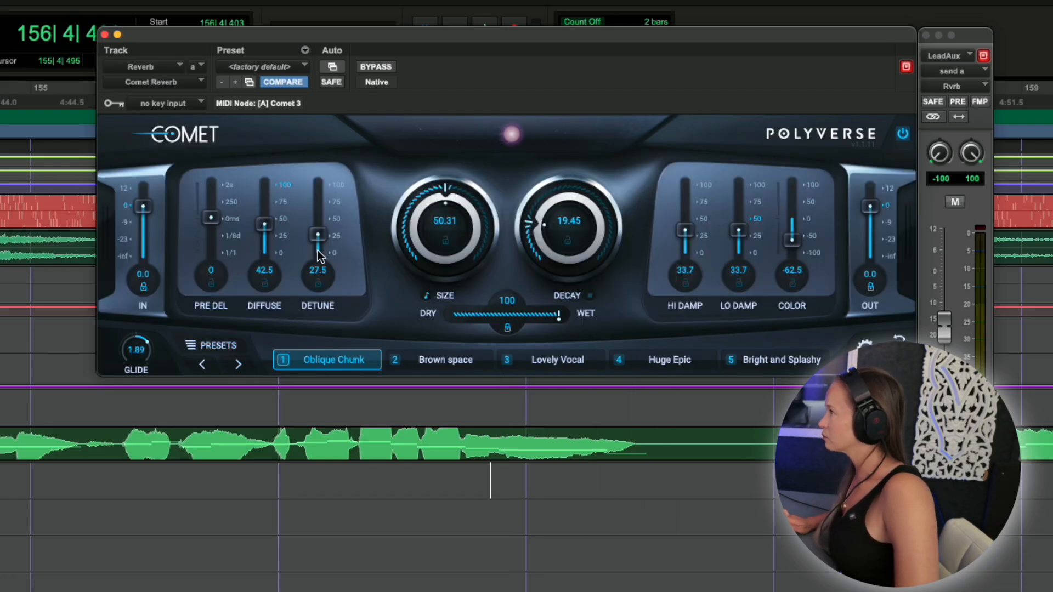
- Advance through the next Medium presets, auditioning Sugar Comet and Distant Memories on the vocal
click(239, 365)
key(space)
key(space)
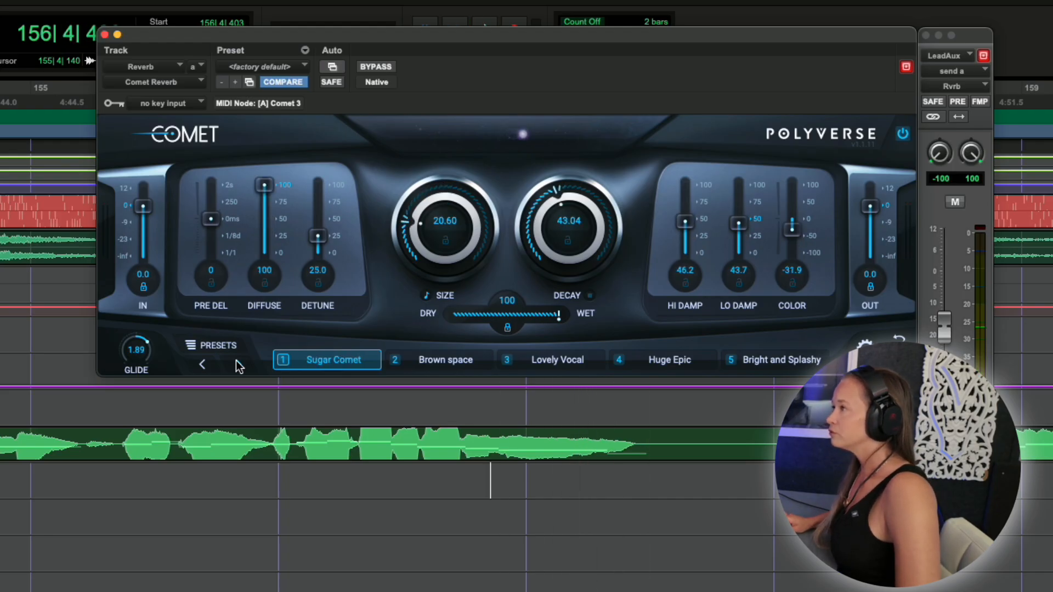
click(240, 365)
key(space)
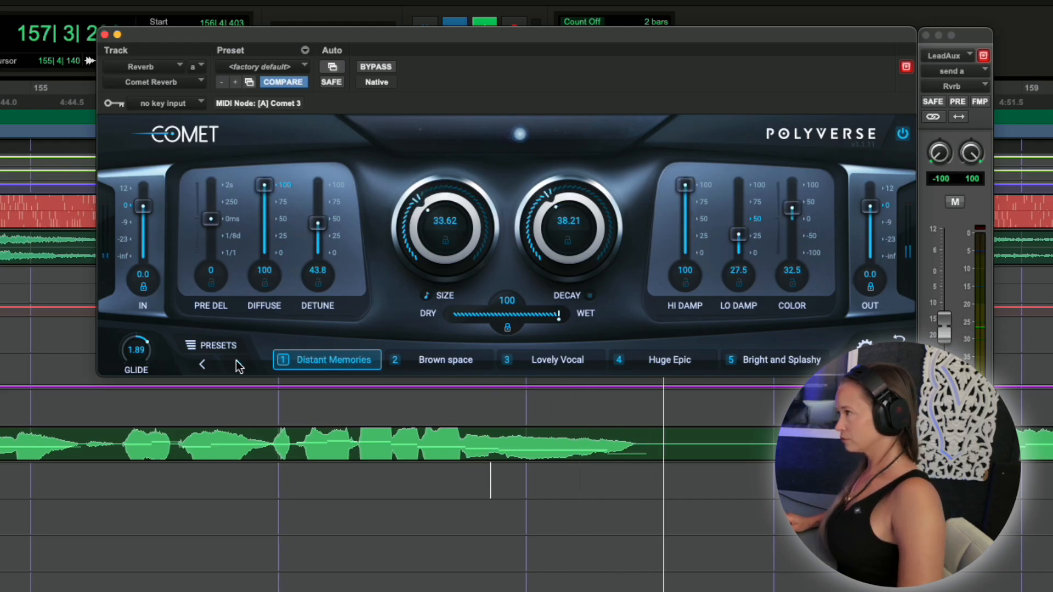
key(space)
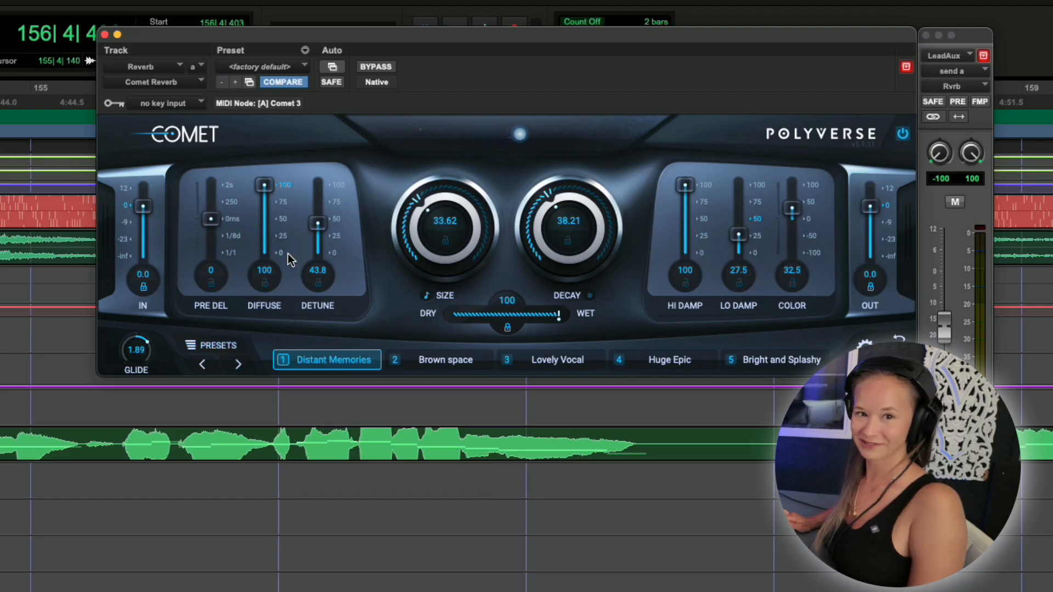
- Load the Large preset Flashy, return to the reverb controls and play the vocal through it
click(212, 350)
click(139, 253)
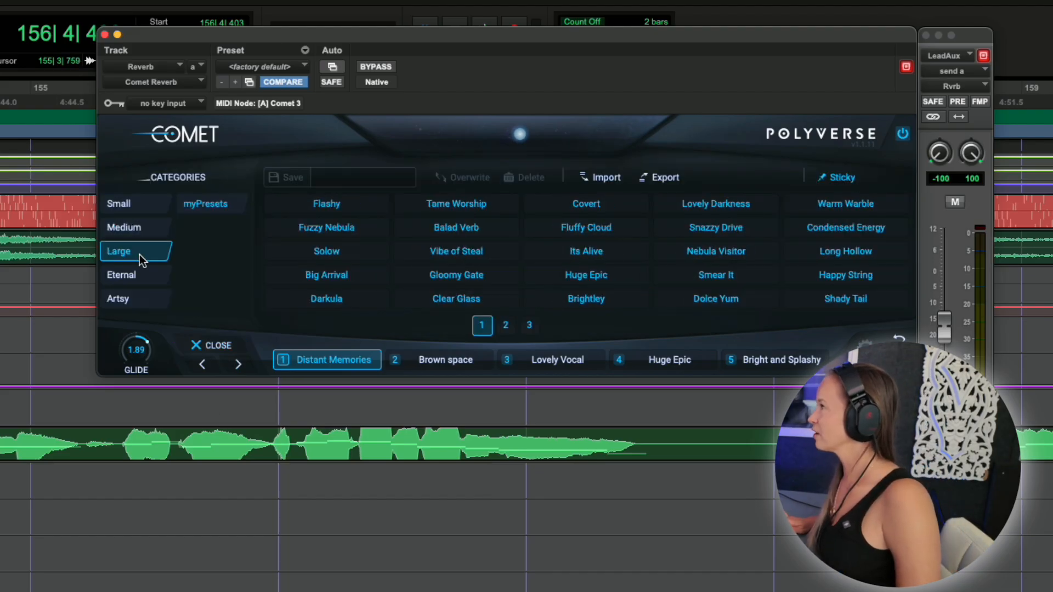
click(348, 205)
click(212, 345)
key(space)
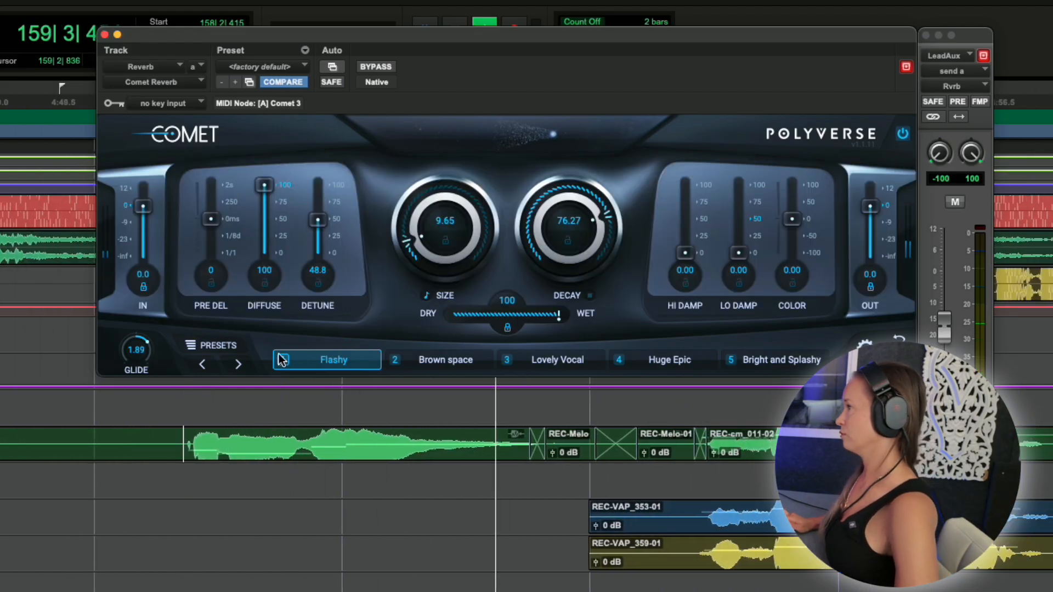
- Advance through the next Large presets, auditioning Fuzzy Nebula, Solow and Big Arrival on the sustained vocal phrase
click(239, 365)
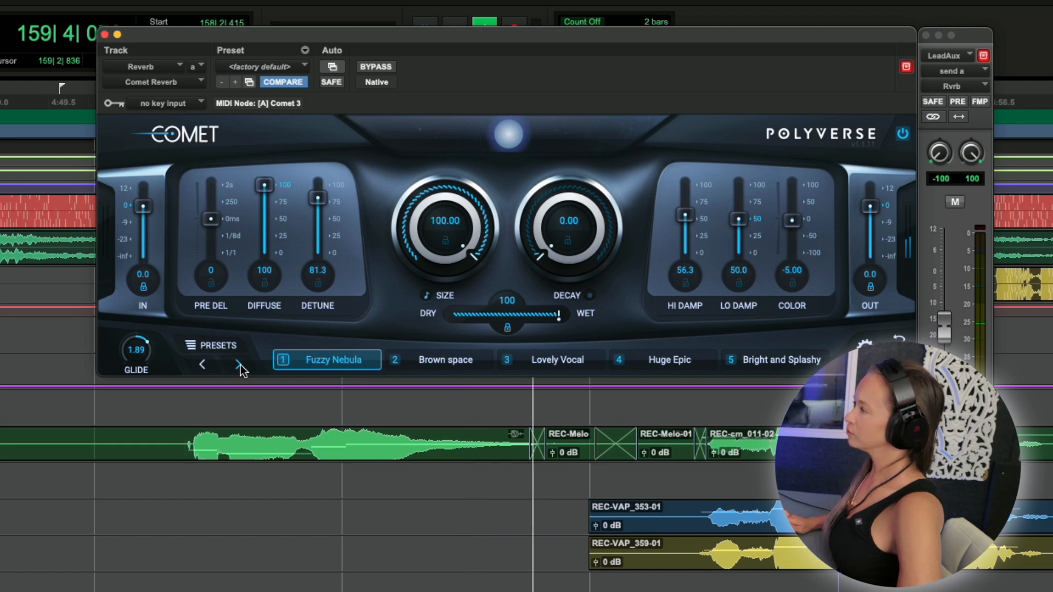
key(space)
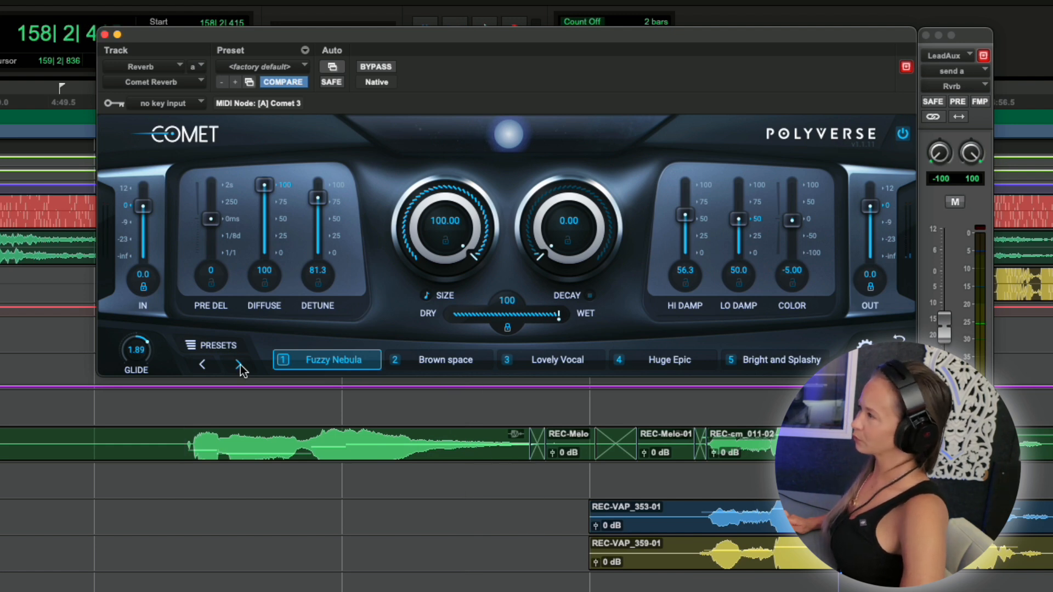
click(240, 364)
key(space)
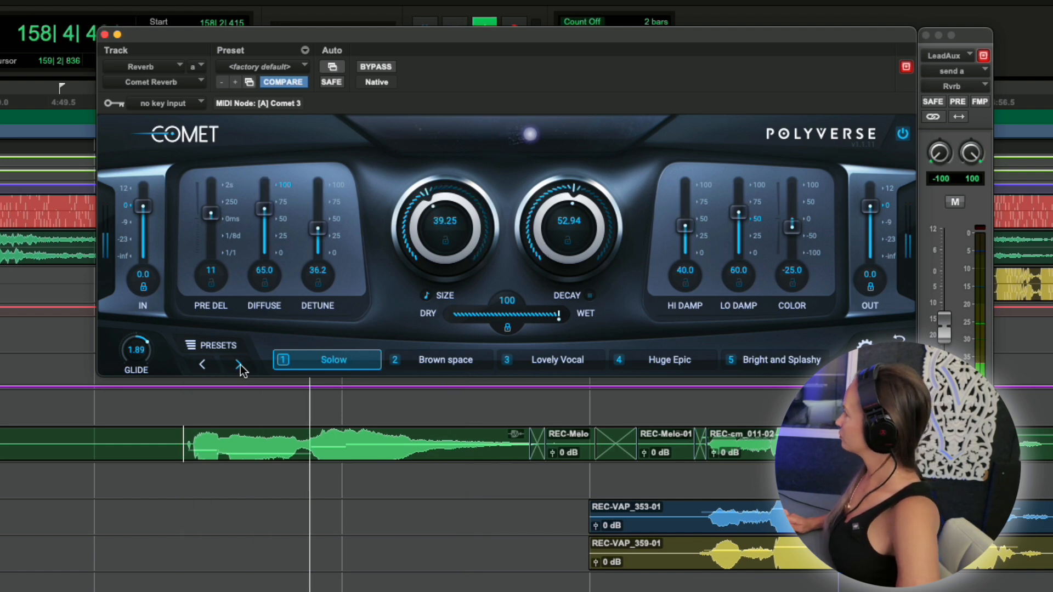
key(space)
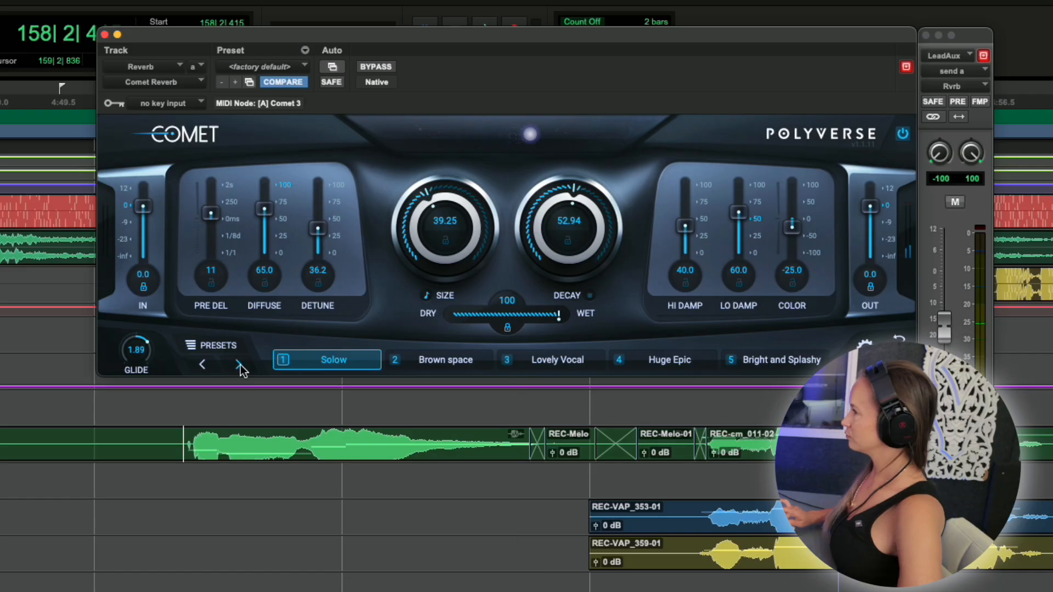
click(240, 365)
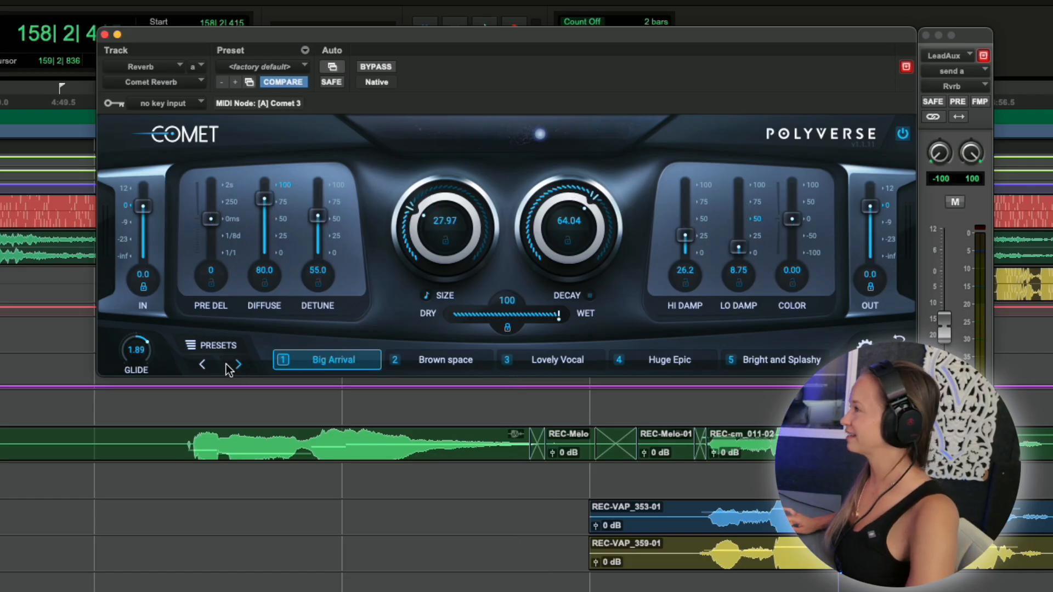
key(space)
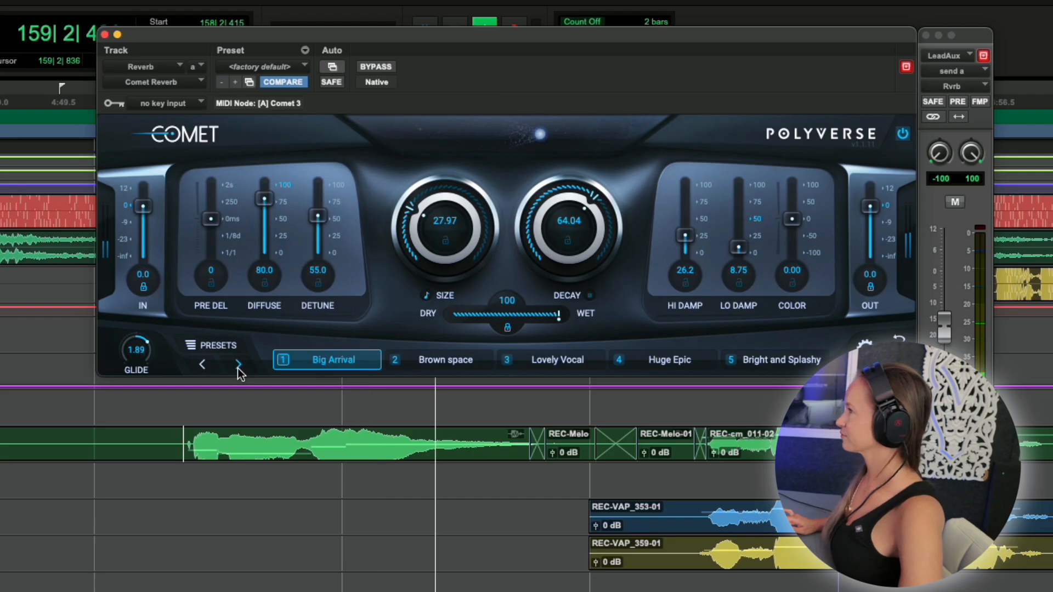
- Advance through the next Large presets, auditioning Darkula and Tame Worship on the sustained vocal phrase
key(space)
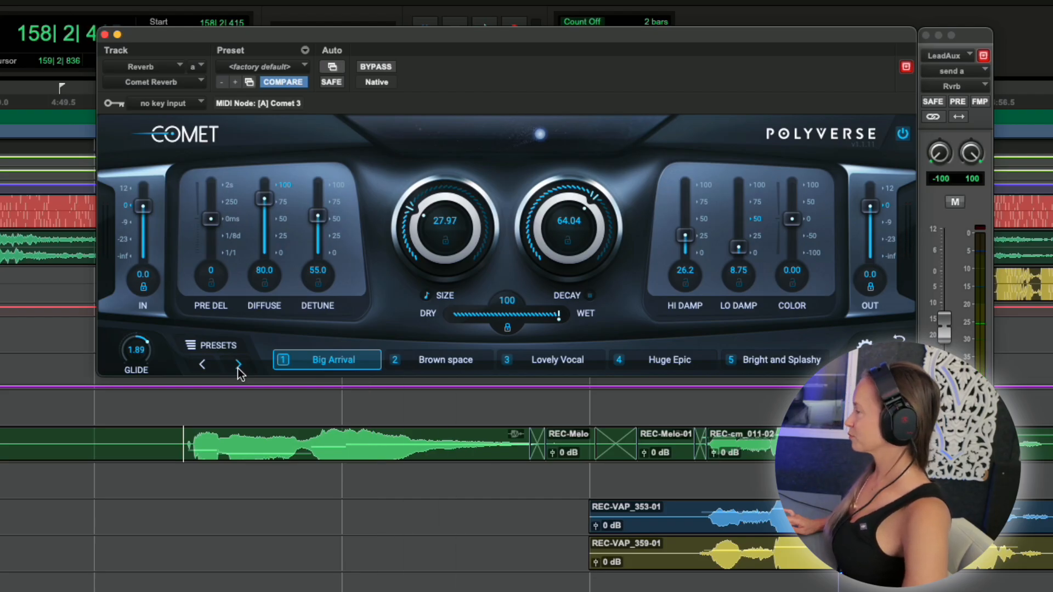
click(239, 365)
key(space)
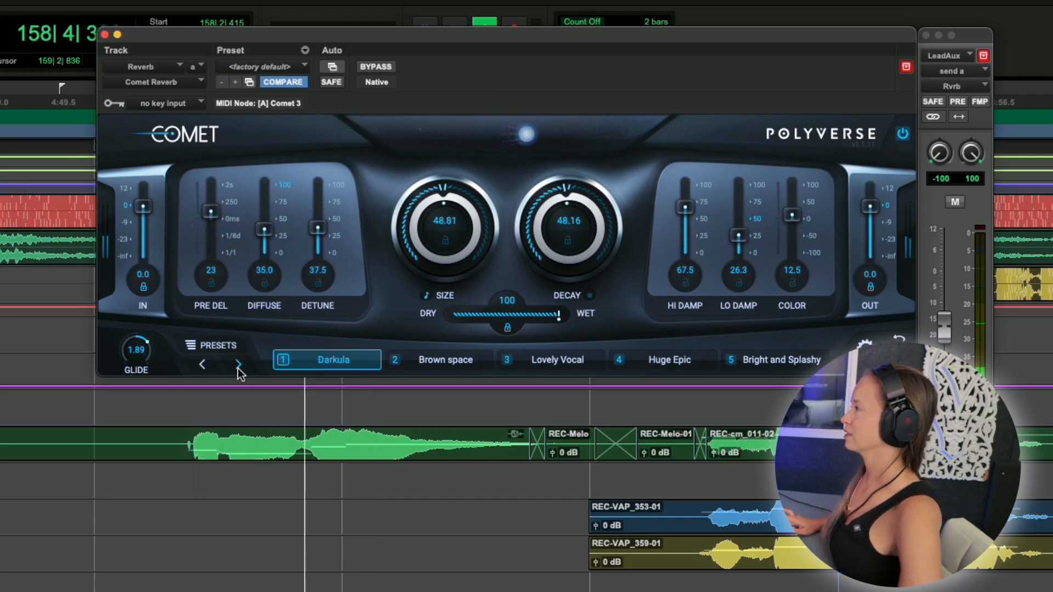
key(space)
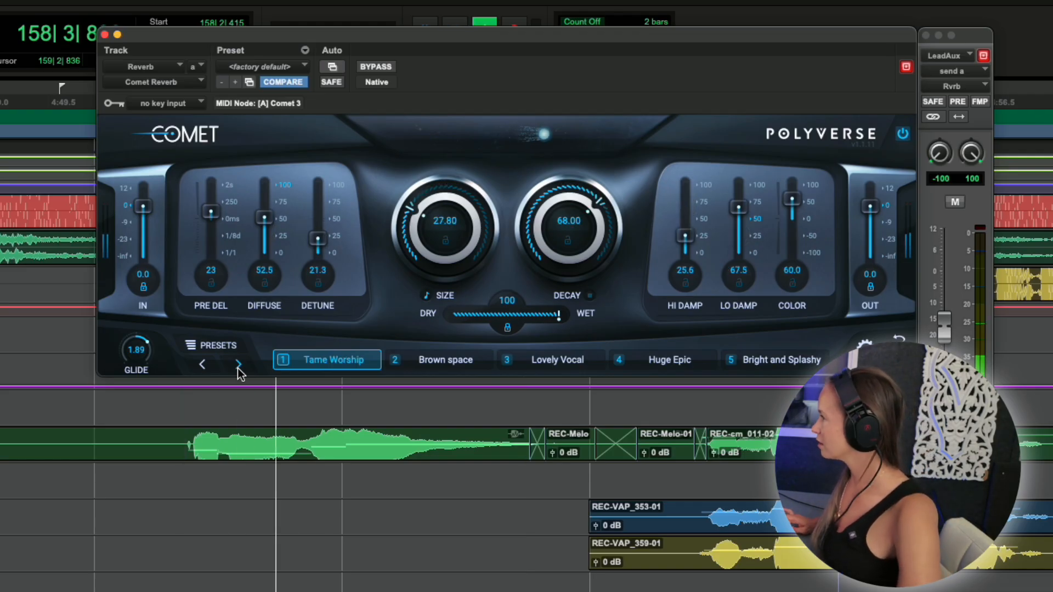
key(space)
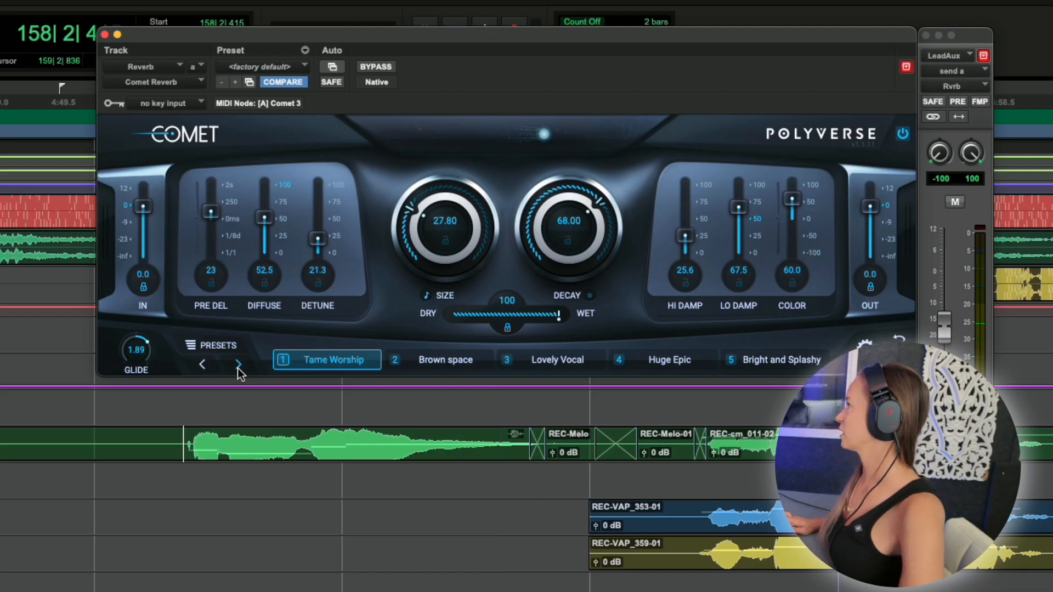
- Audition the Large presets Balad Verb, played twice, and Vibe of Steal on the vocal phrase
click(238, 364)
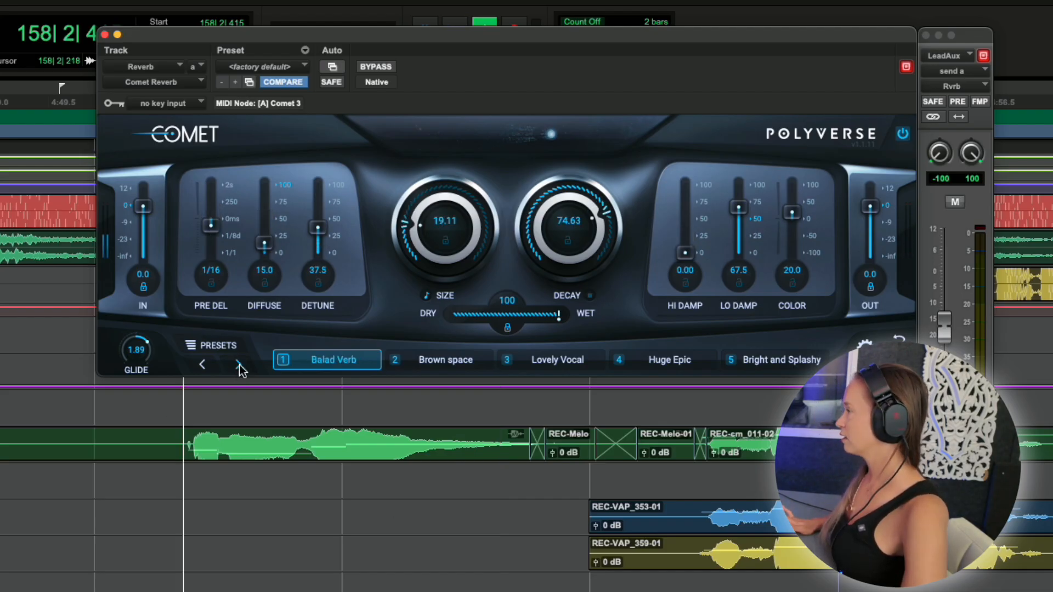
key(space)
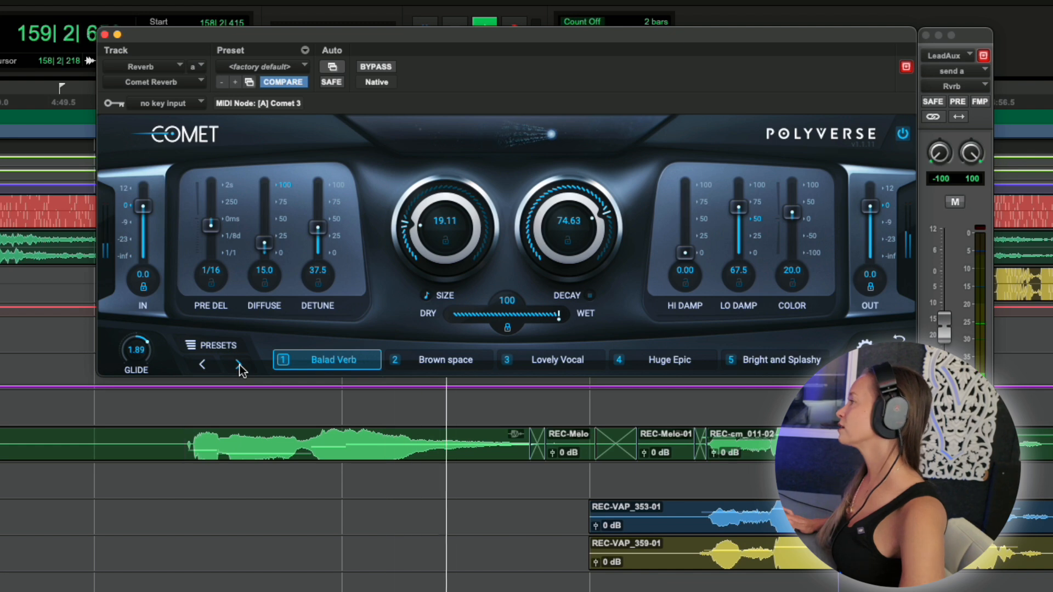
key(space)
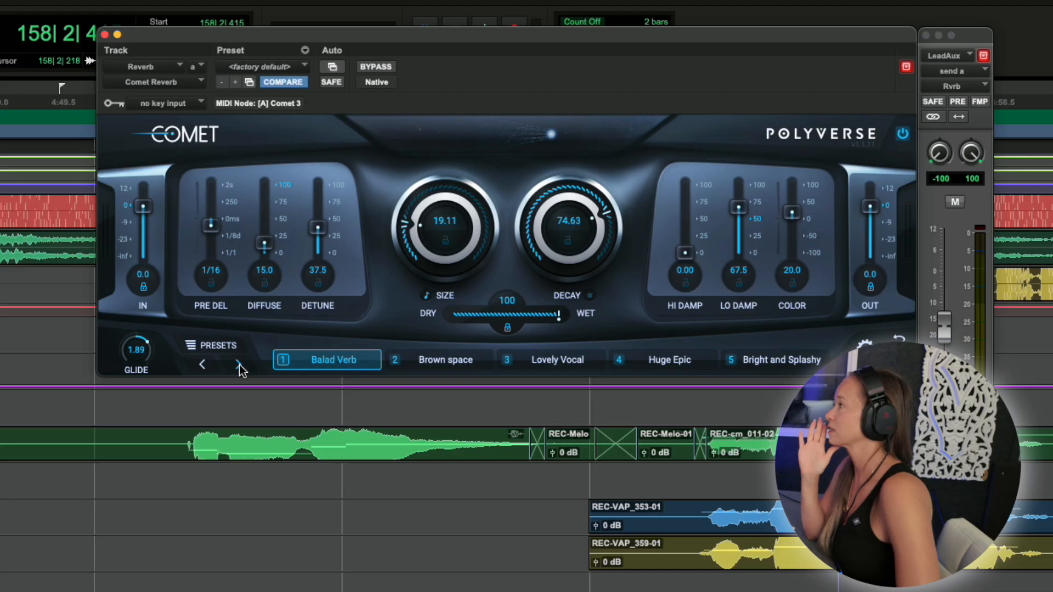
key(space)
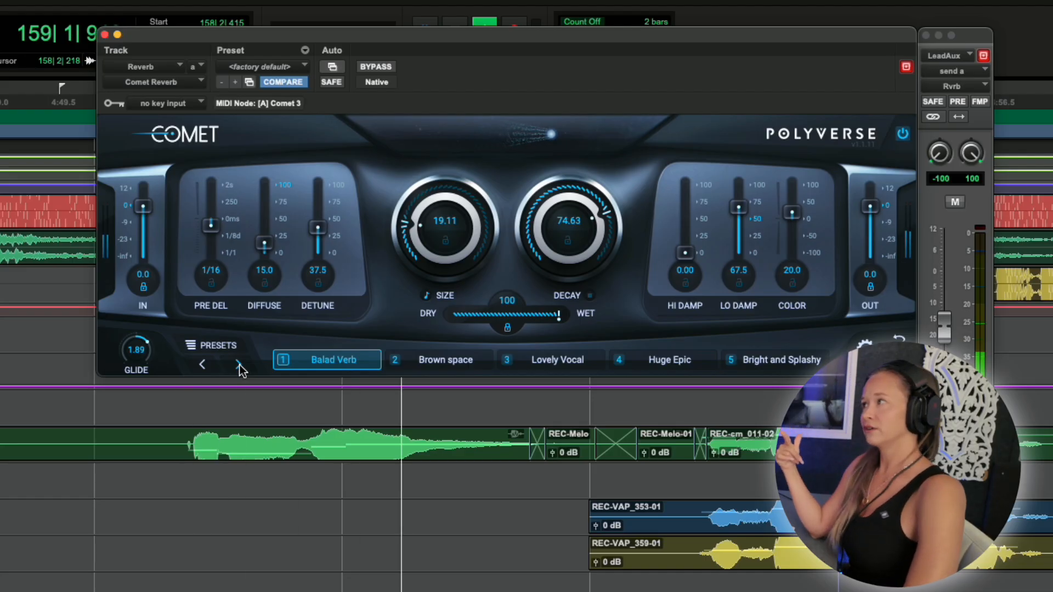
key(space)
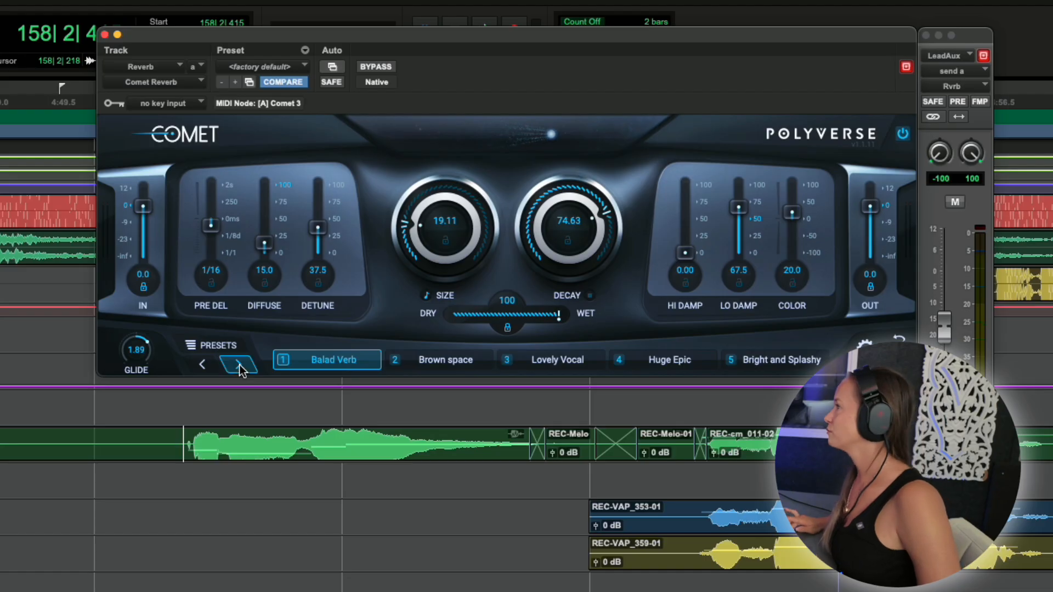
click(239, 364)
key(space)
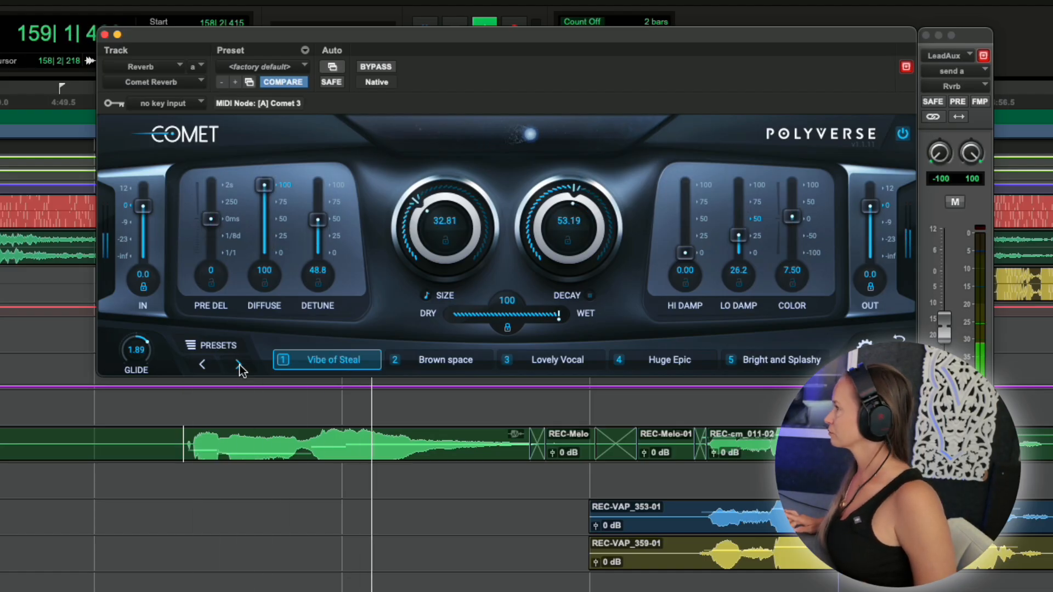
key(space)
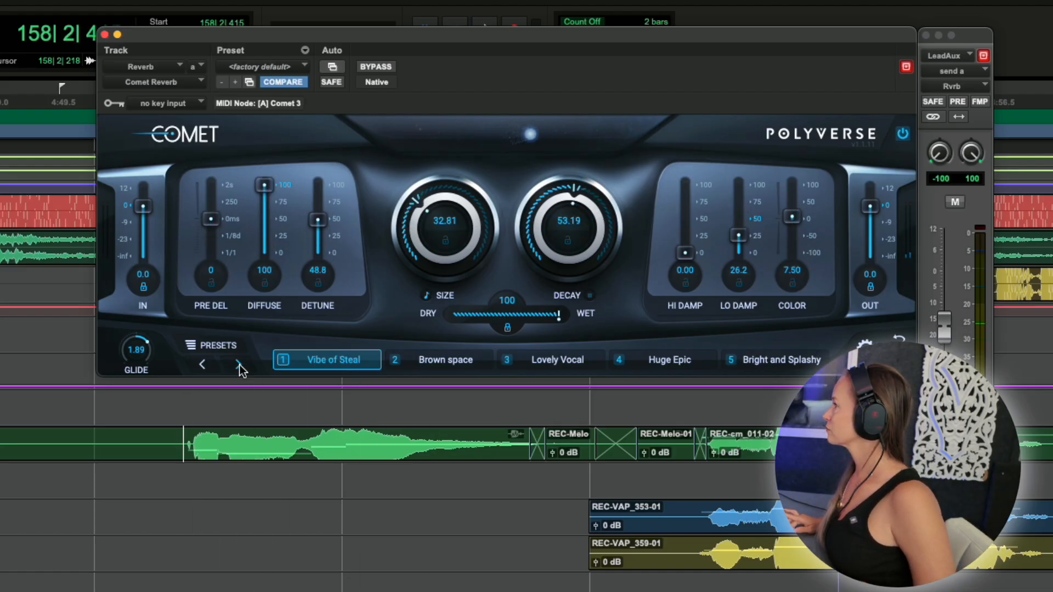
- Browse to the third page of Large presets, load German Strings and play the vocal through it
click(210, 350)
click(505, 324)
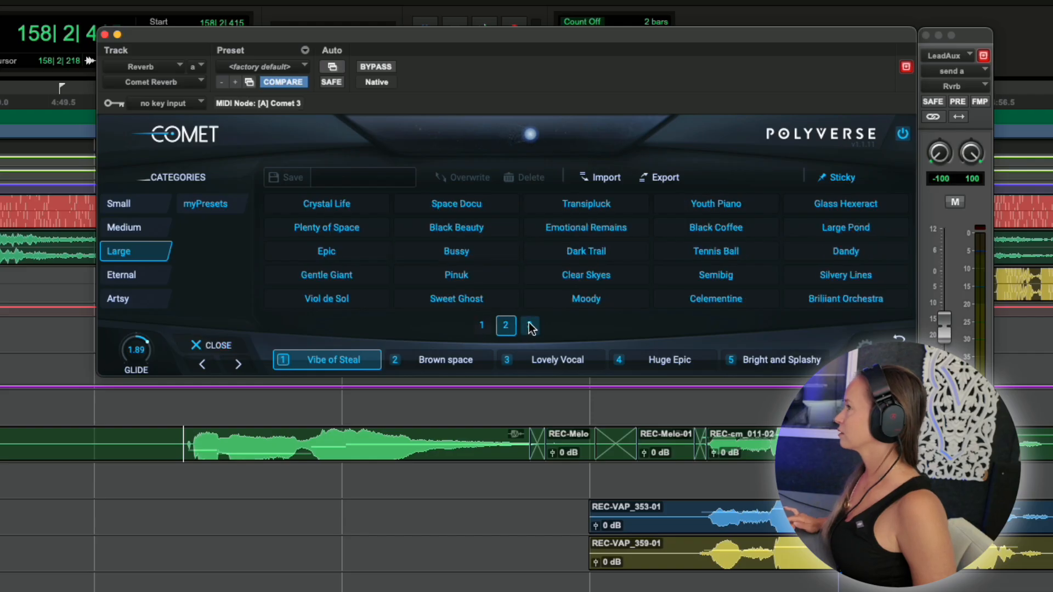
click(529, 325)
click(311, 206)
key(space)
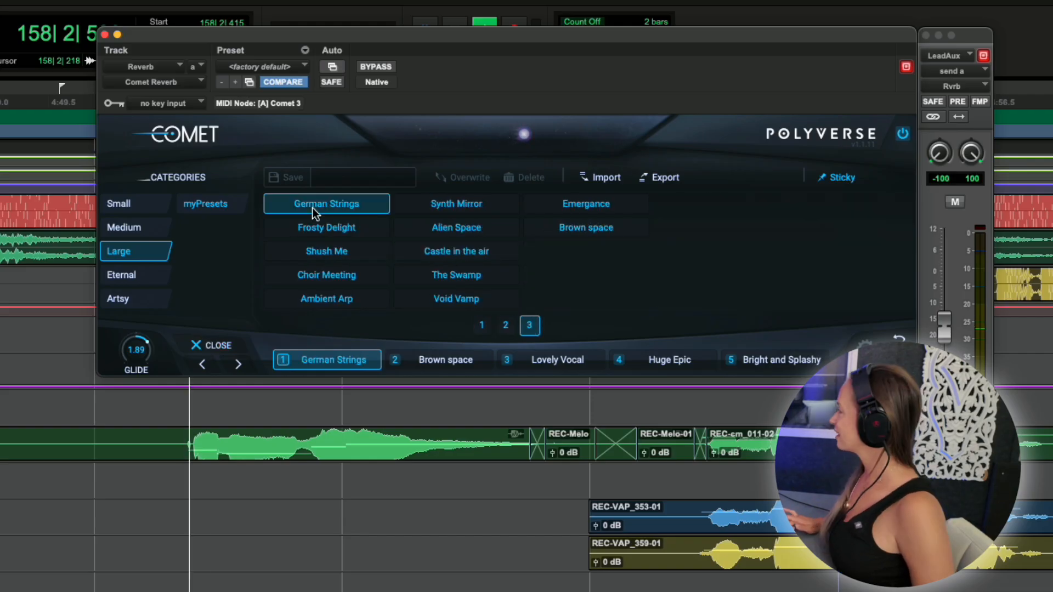
key(space)
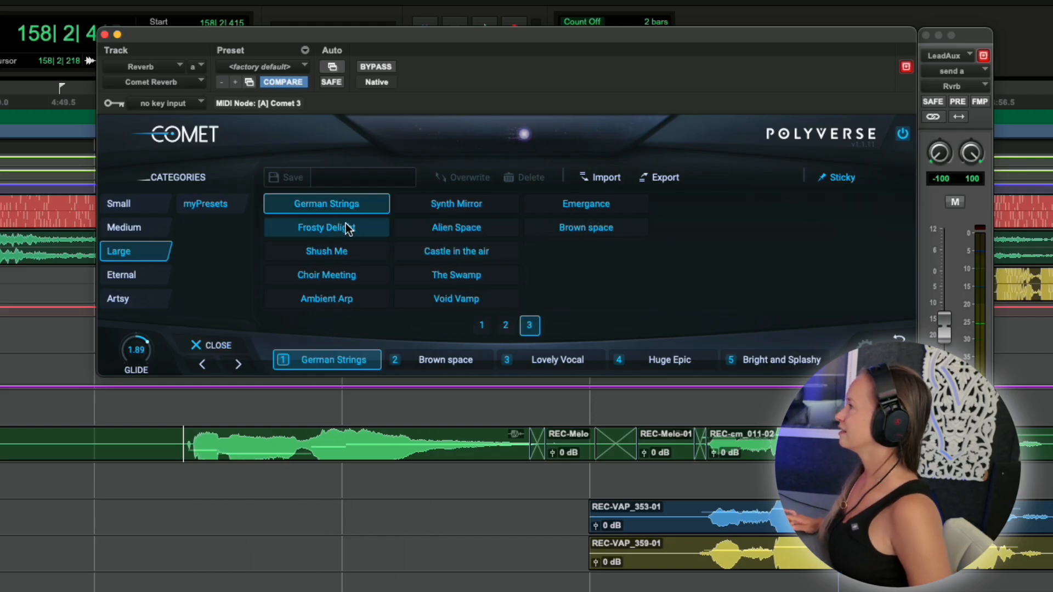
- Load the Large preset Frosty Delight, play the vocal through it and show its parameter settings
click(346, 235)
key(space)
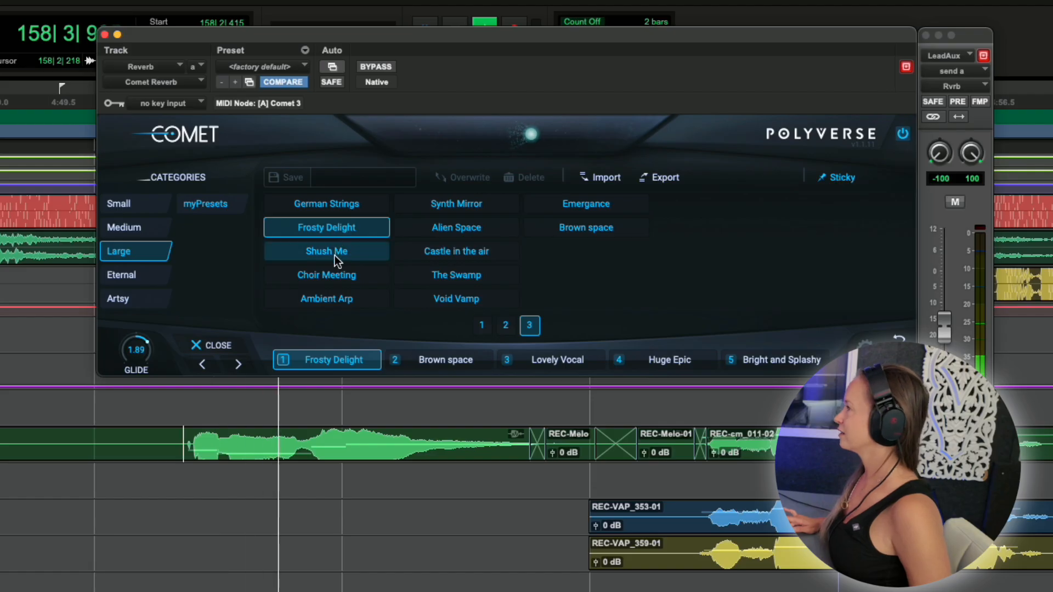
key(space)
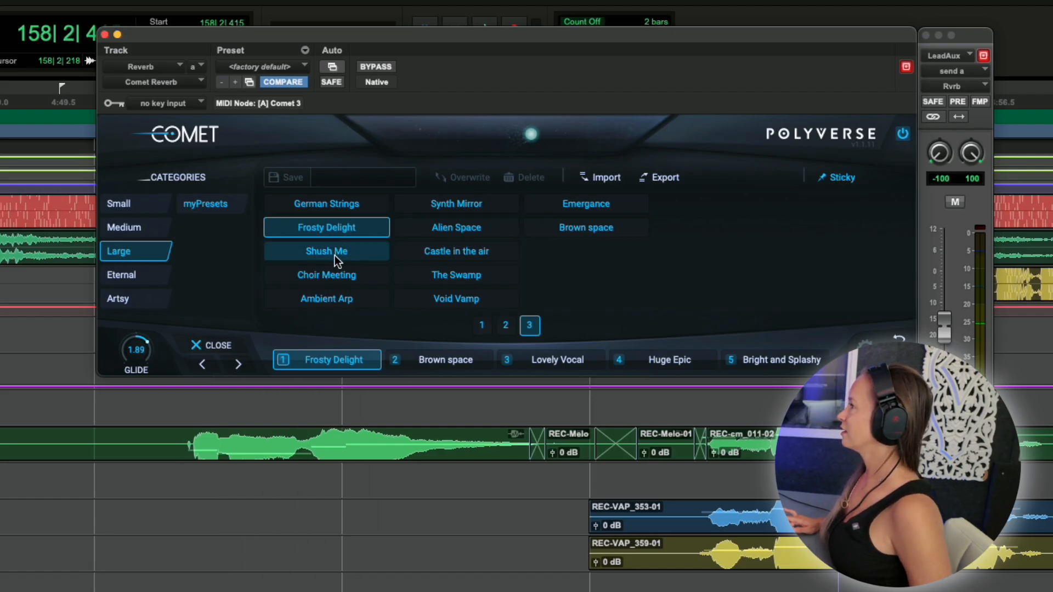
click(212, 345)
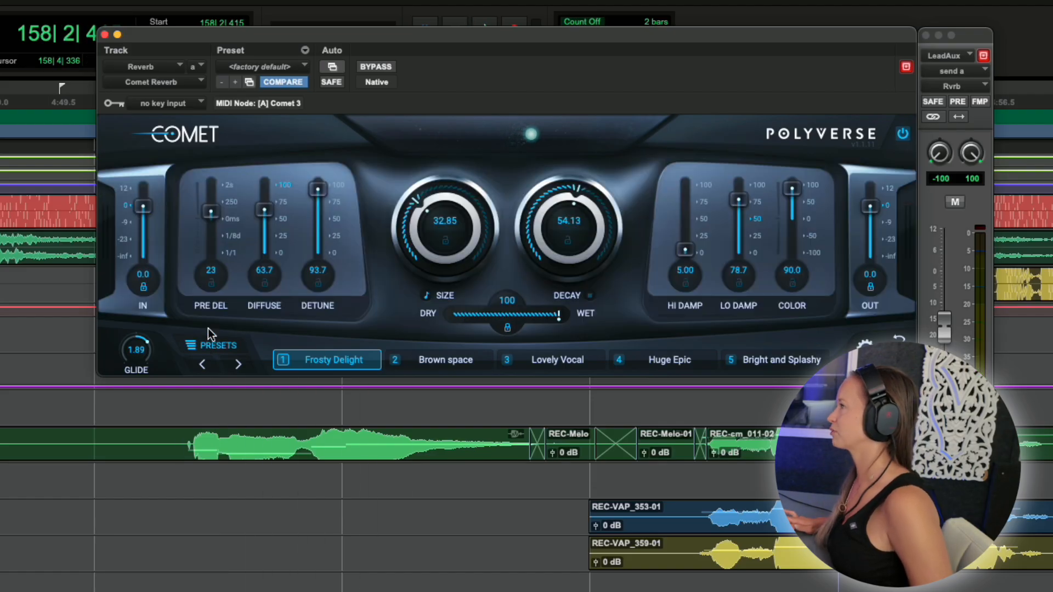
- Reopen the preset browser and audition the Large preset Shush Me on the vocal
click(230, 350)
key(space)
click(357, 250)
key(space)
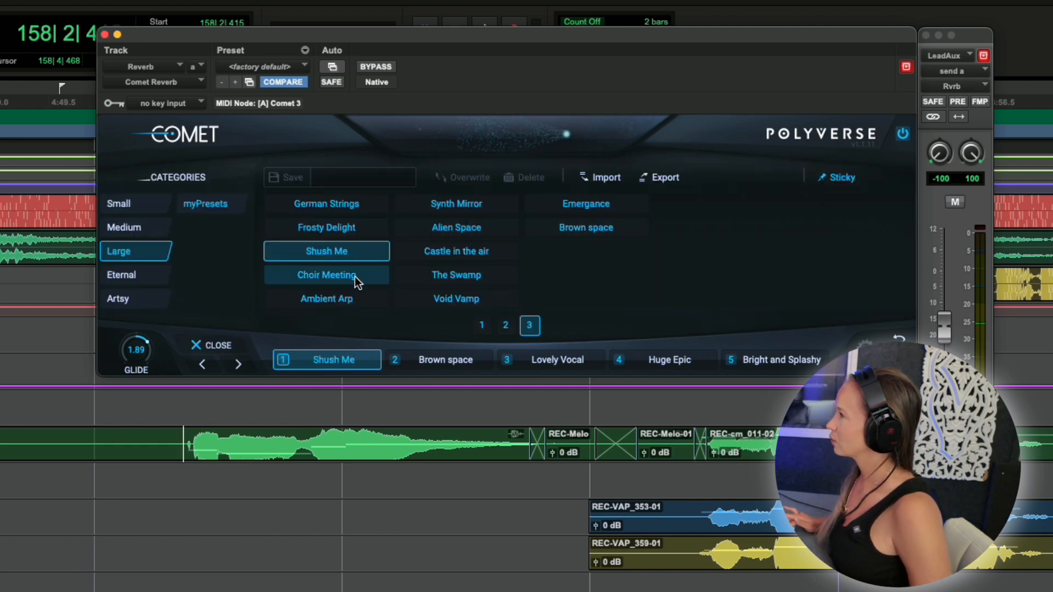
- Switch to the Eternal preset category, load Deep Dive and play the vocal through it
click(149, 278)
click(357, 208)
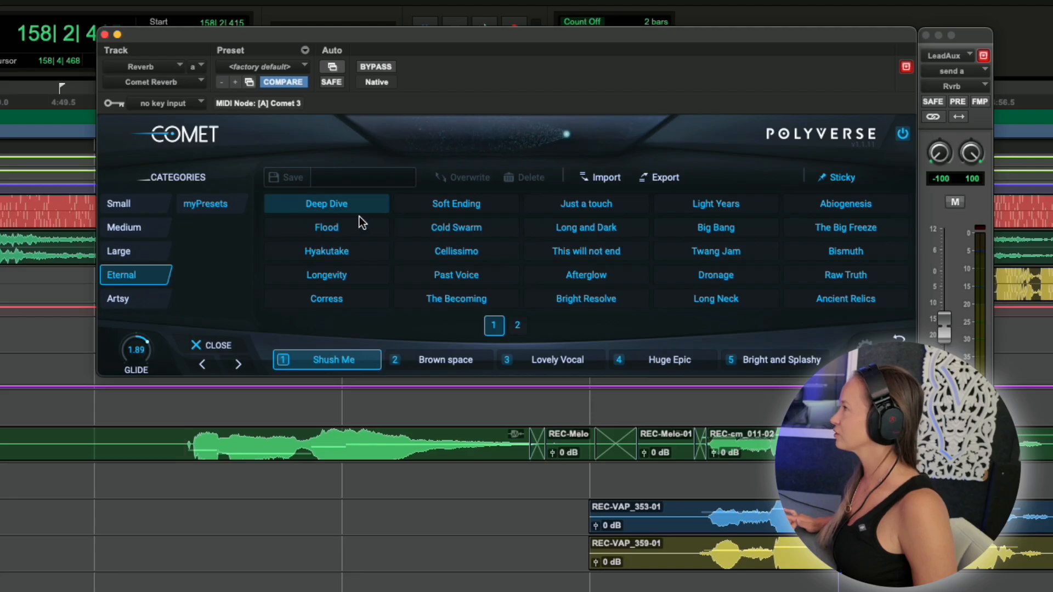
key(space)
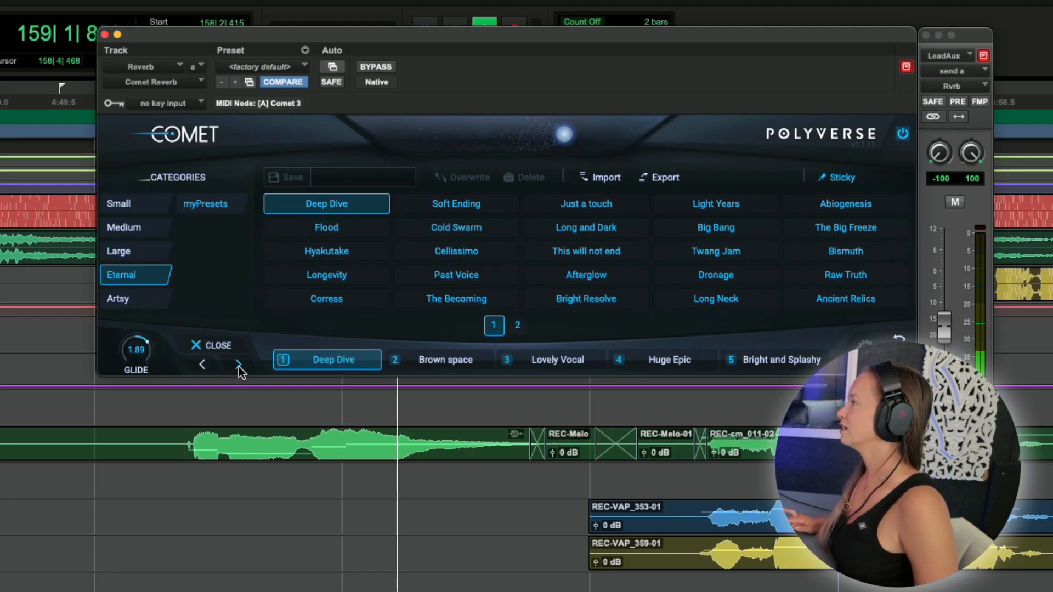
key(space)
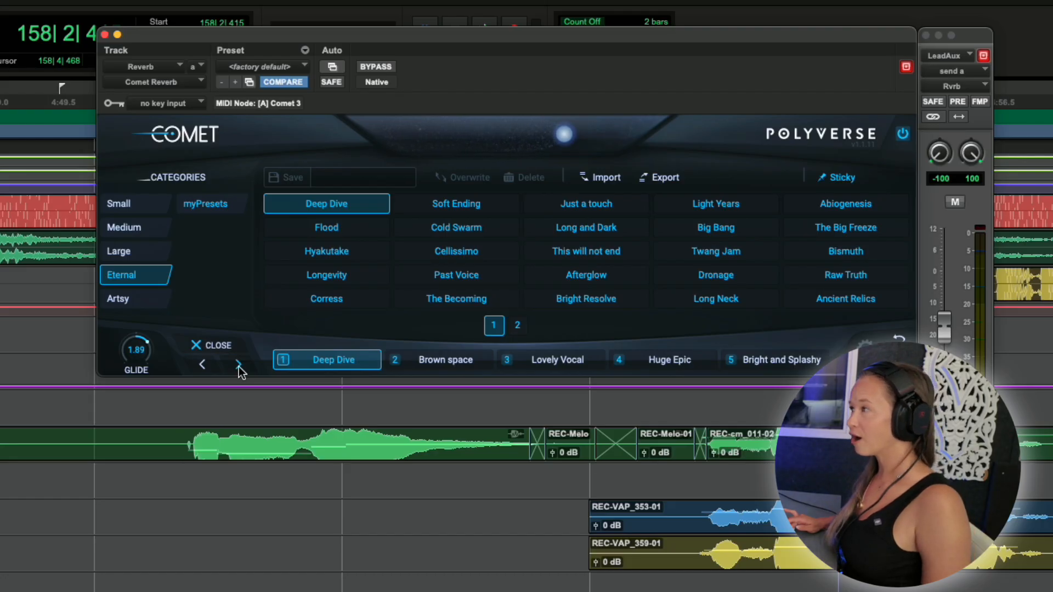
- Audition the Eternal presets Flood and Hyakutake on the same vocal phrase
click(346, 229)
key(space)
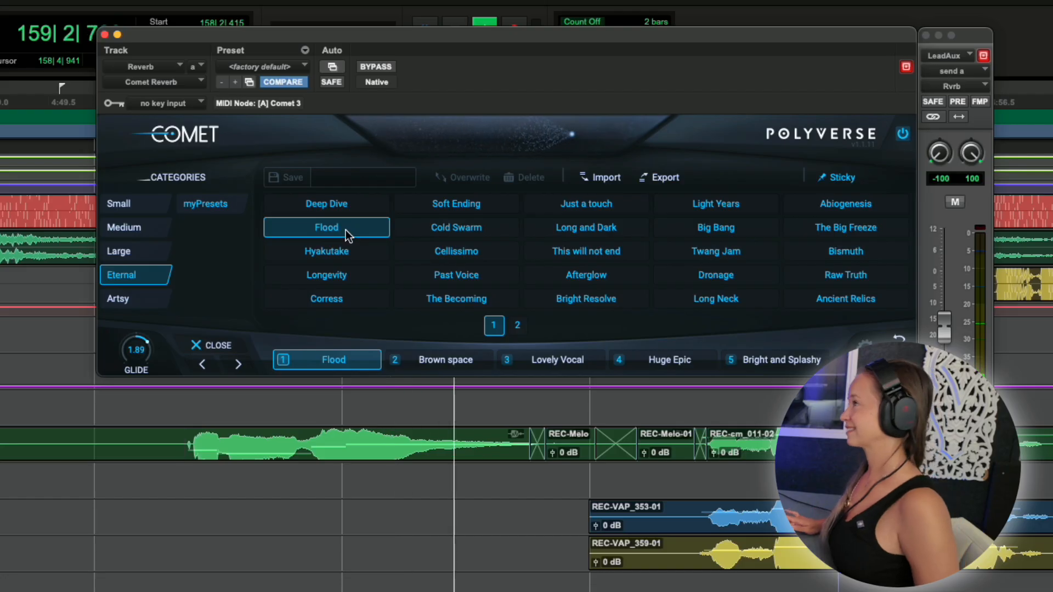
key(space)
click(345, 252)
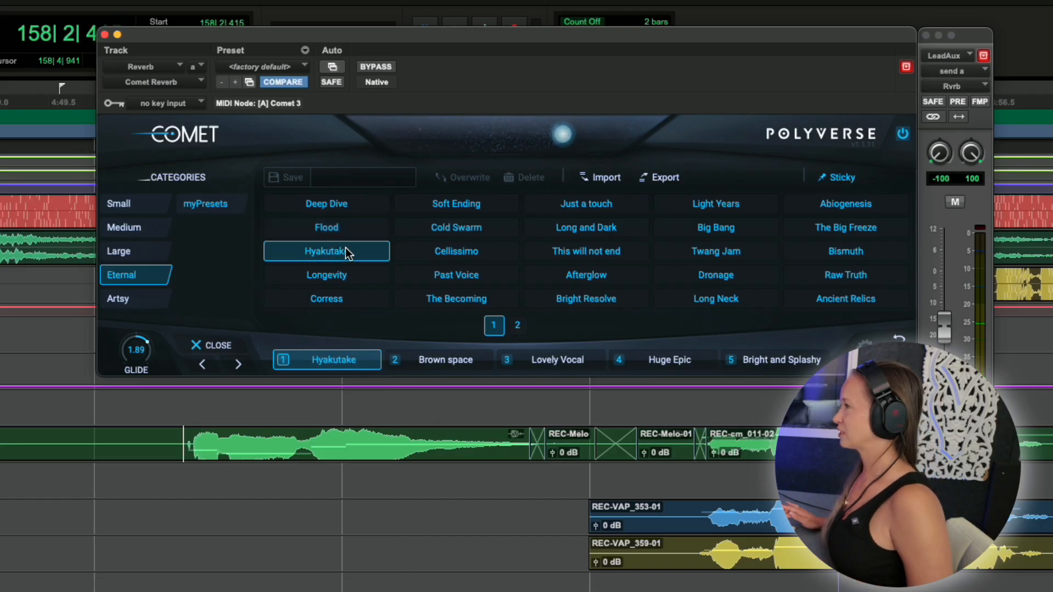
key(space)
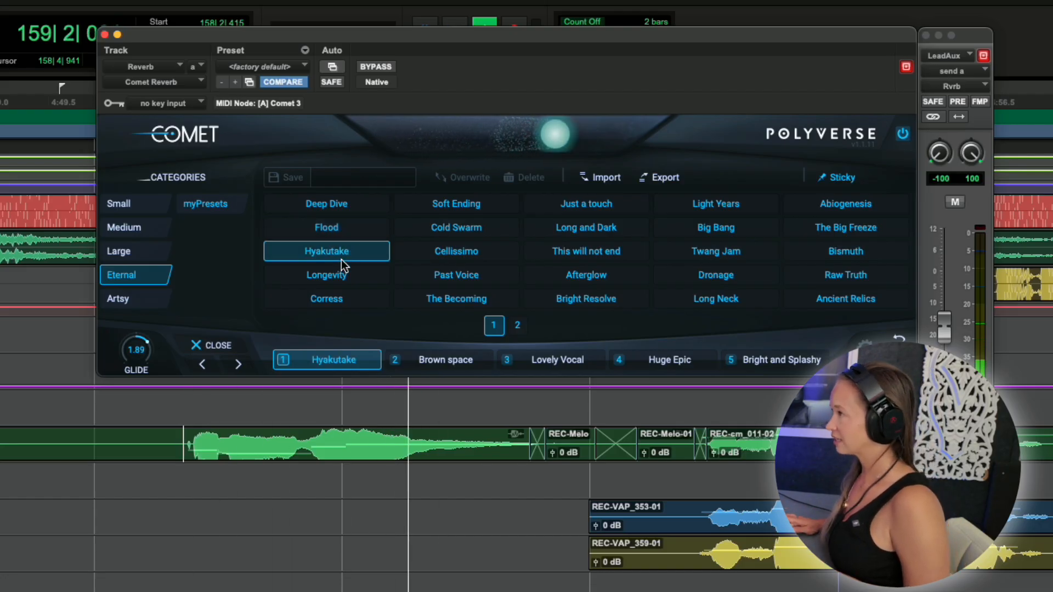
key(space)
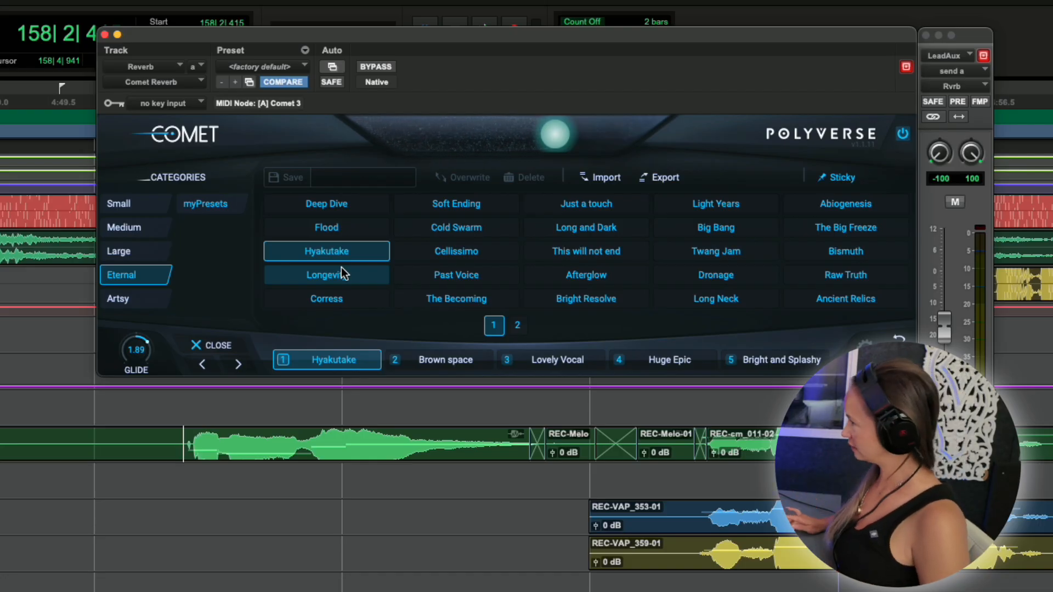
- Load the Eternal preset Longevity and play the vocal phrase through it
click(341, 274)
key(space)
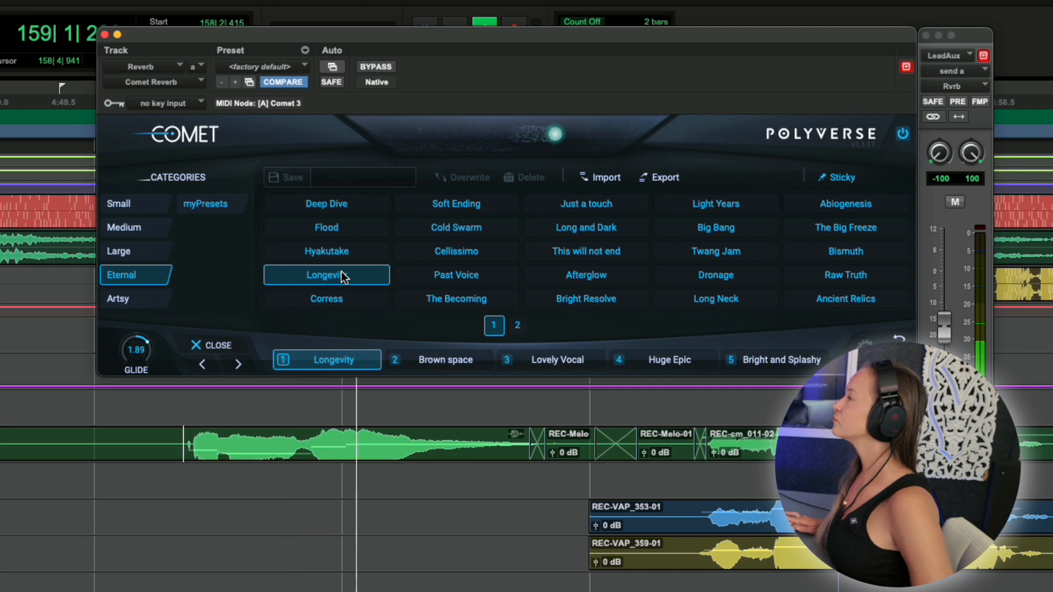
key(space)
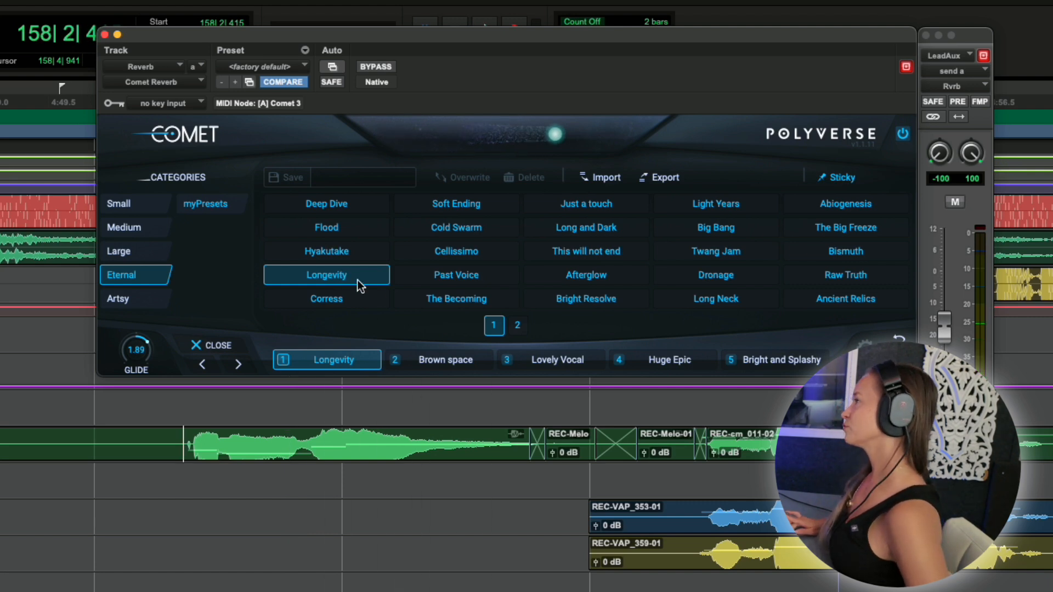
- Audition the Eternal preset Corress on the layered vocals from bar 160, raising the LeadAux reverb send level during playback
click(685, 476)
click(321, 305)
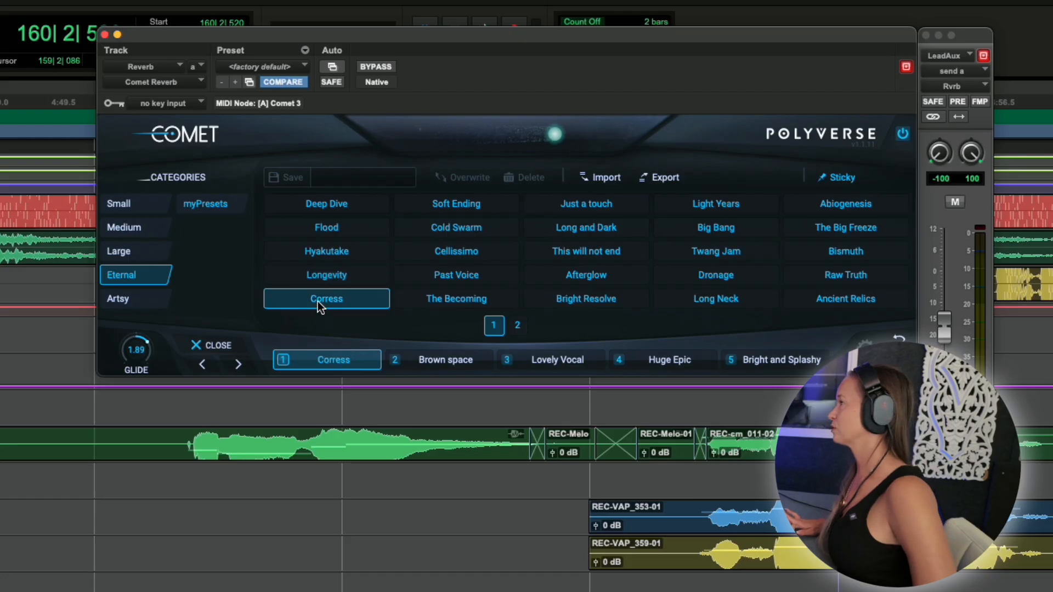
key(space)
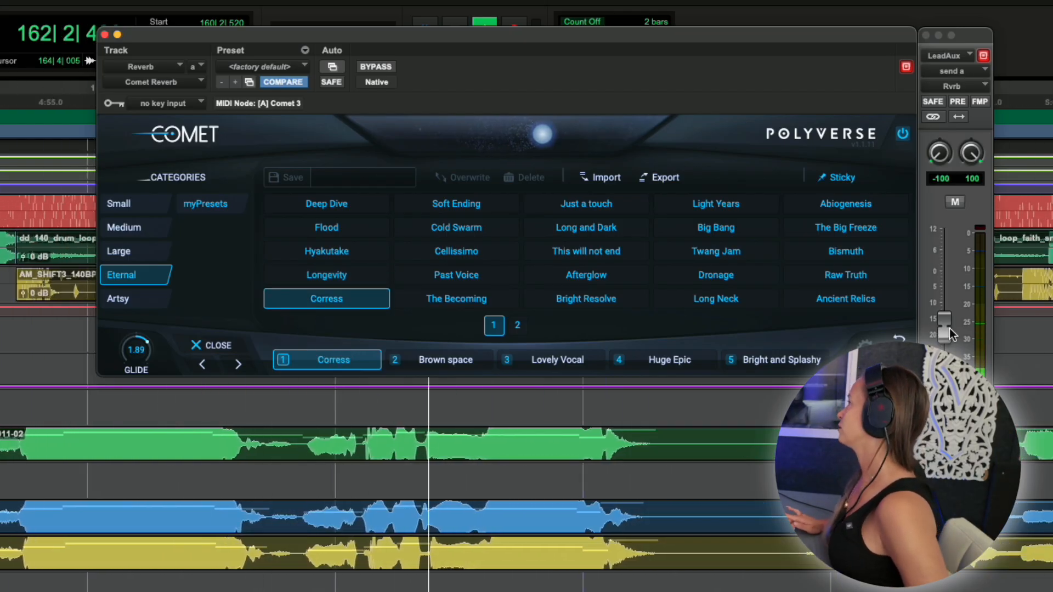
drag(952, 335, 951, 324)
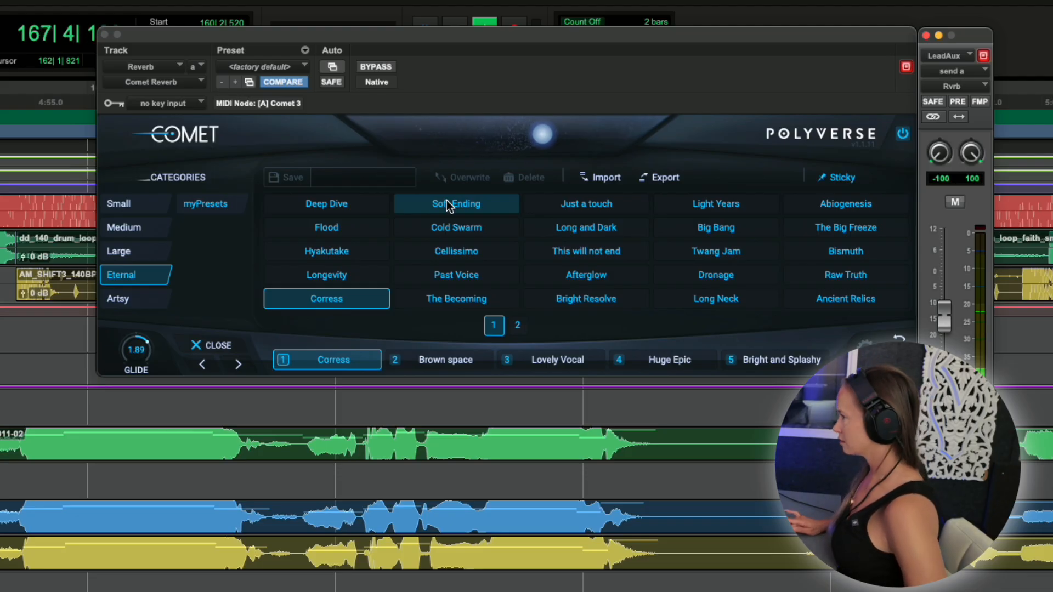
key(space)
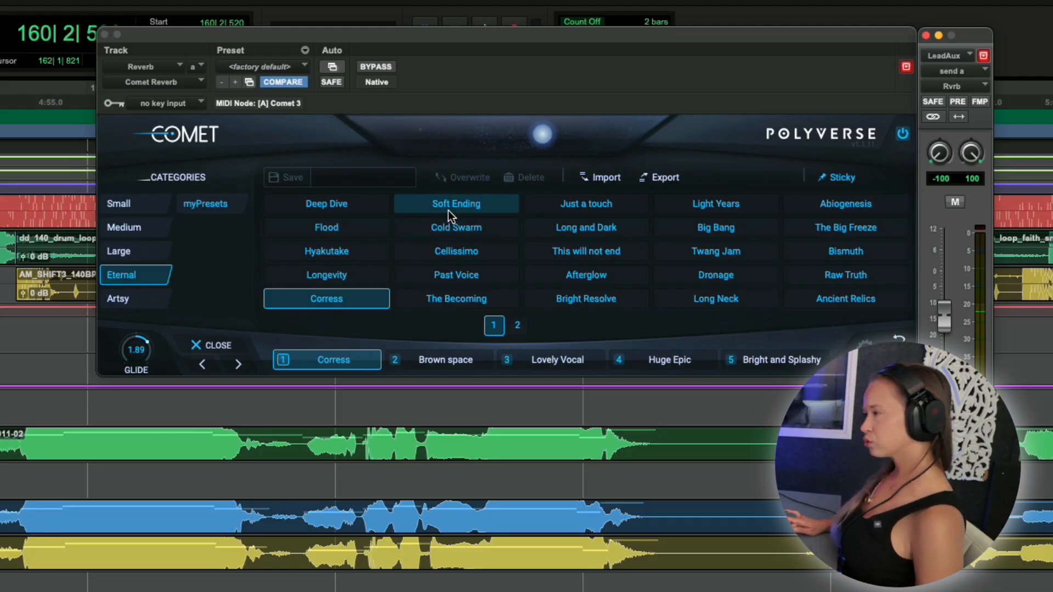
- Audition the Eternal presets Soft Ending, Cold Swarm and Cellissimo on the layered vocals from bar 160
click(449, 210)
key(space)
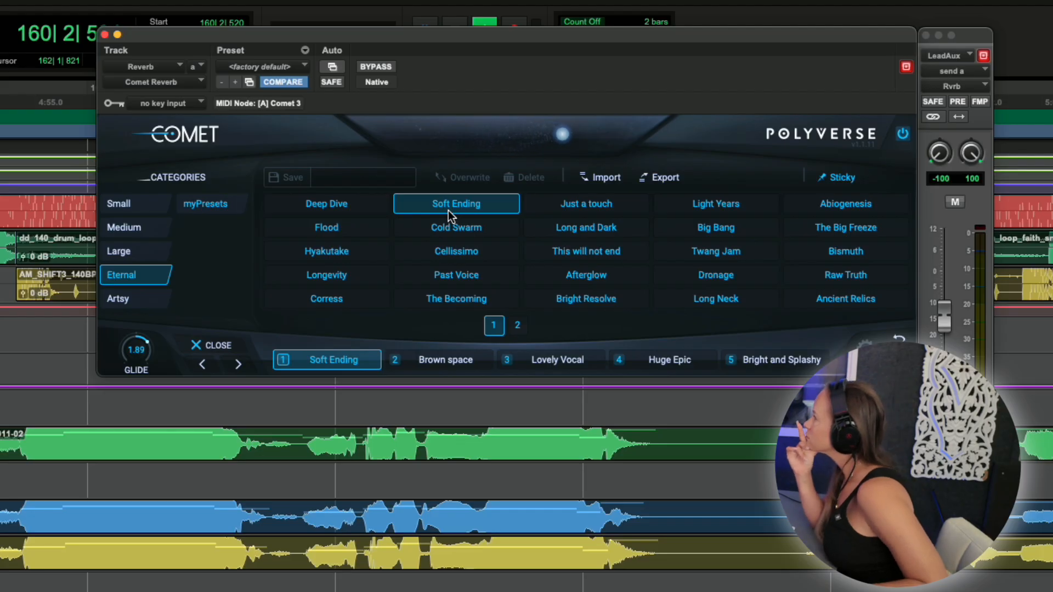
click(241, 365)
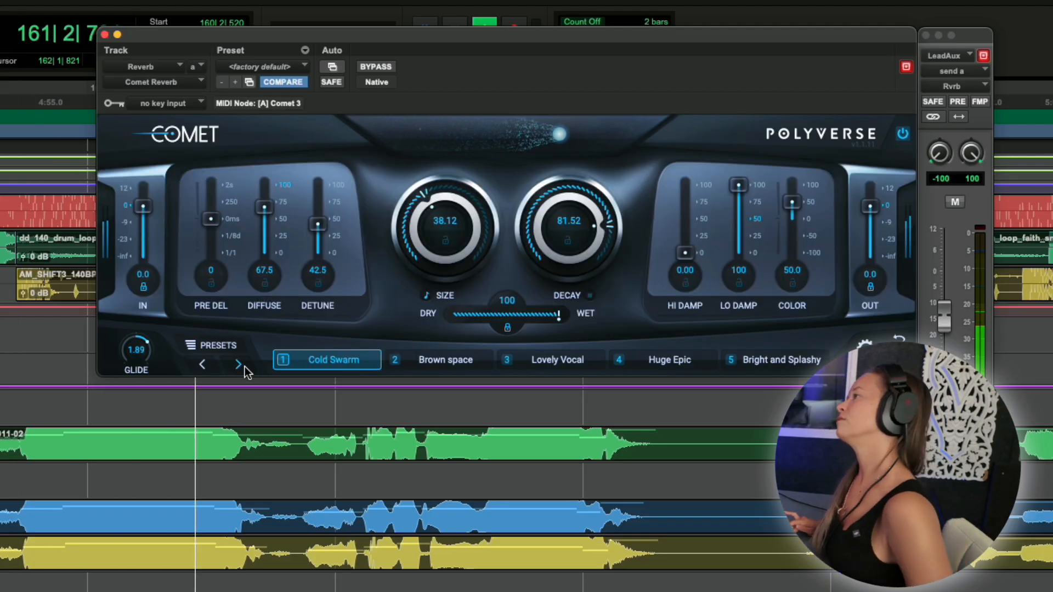
key(space)
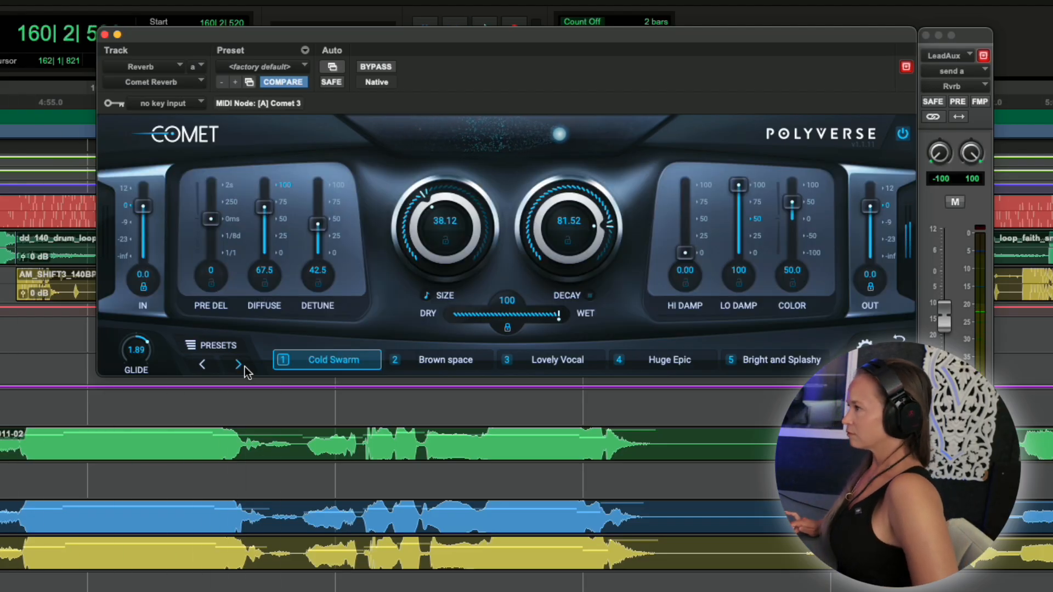
click(237, 366)
key(space)
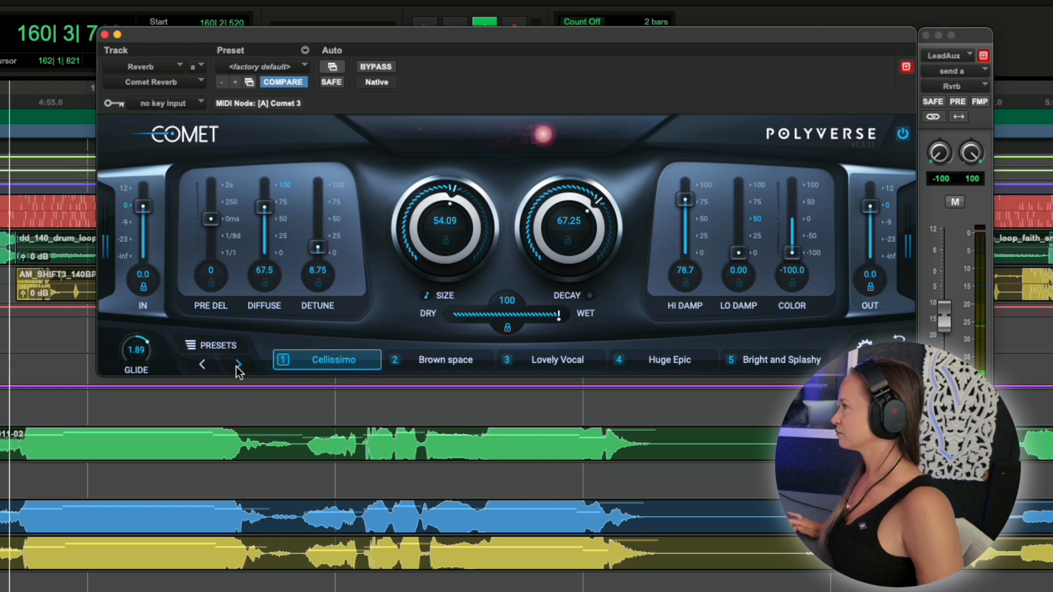
- Audition the Eternal presets Past Voice and The Becoming on the layered vocals from bar 160, continuing through to This will not end
key(space)
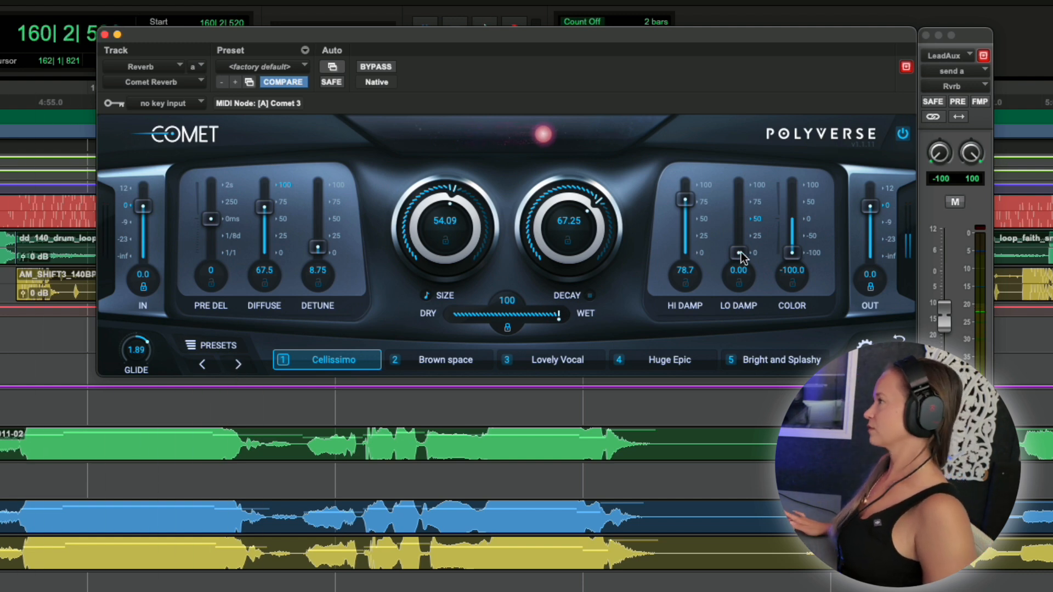
click(237, 365)
key(space)
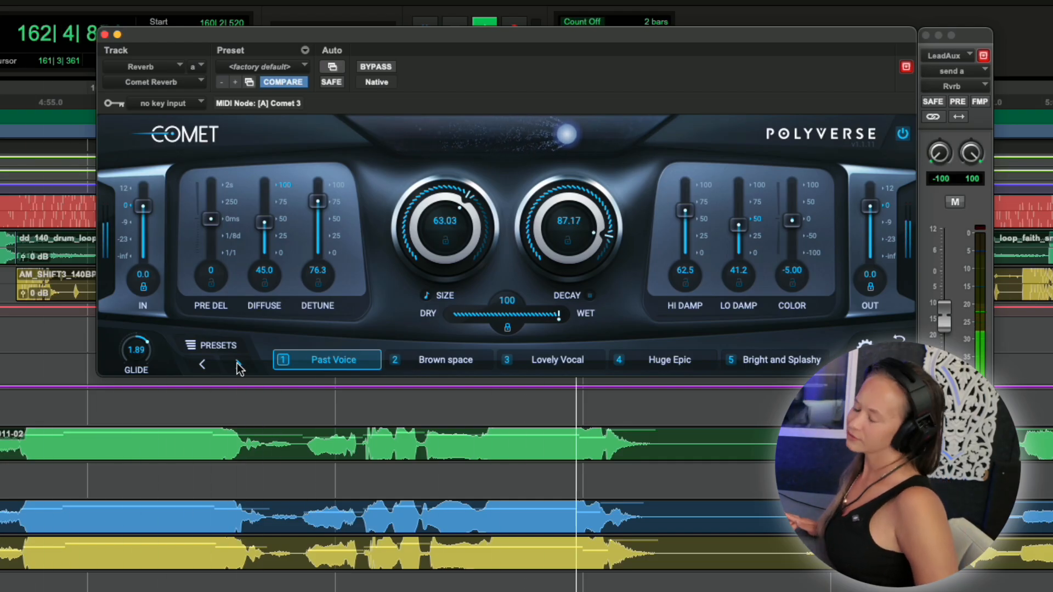
key(space)
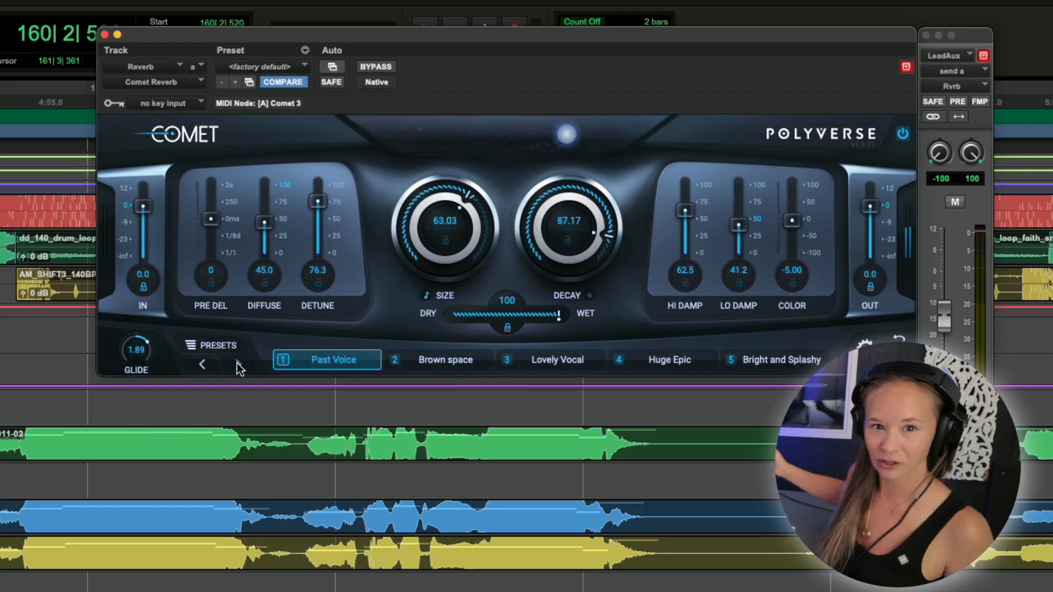
click(240, 369)
key(space)
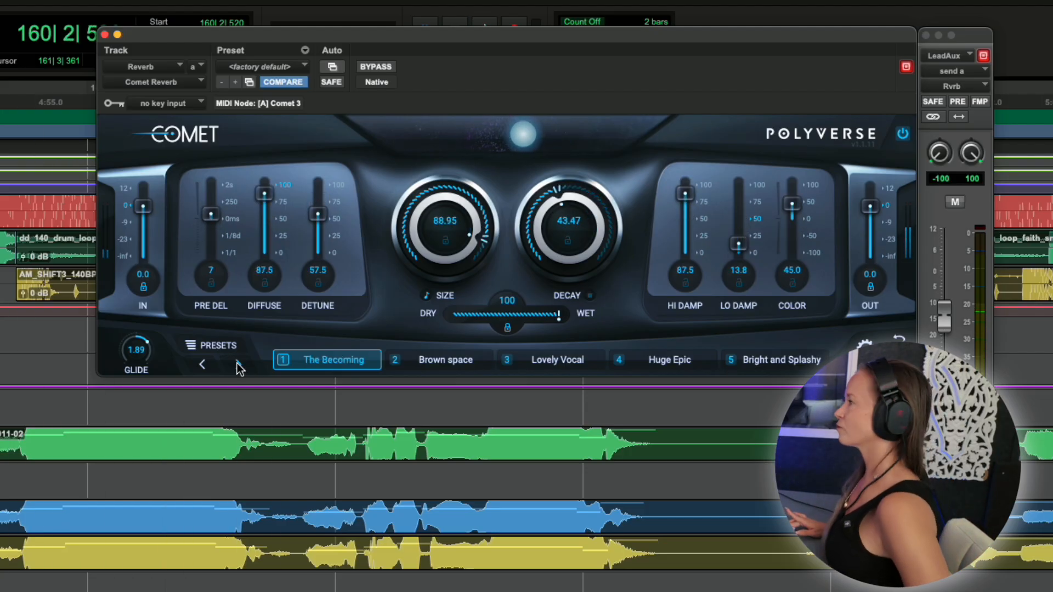
click(236, 365)
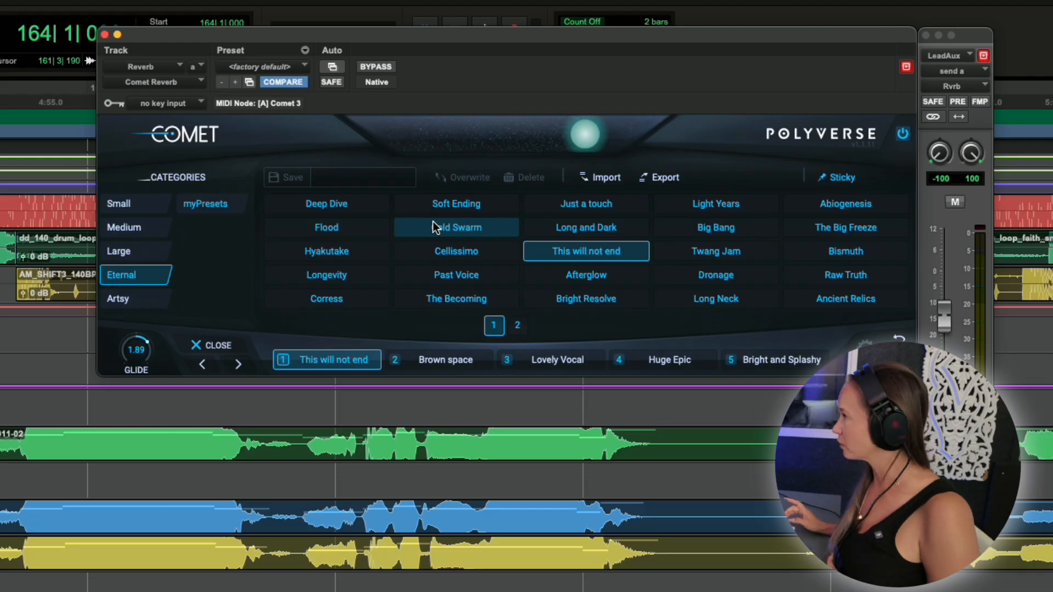
- Browse the Artsy presets and audition Metal Sheet, Can Of, Cymbal Verb and Fuzzy Chorus from bar 164
click(137, 298)
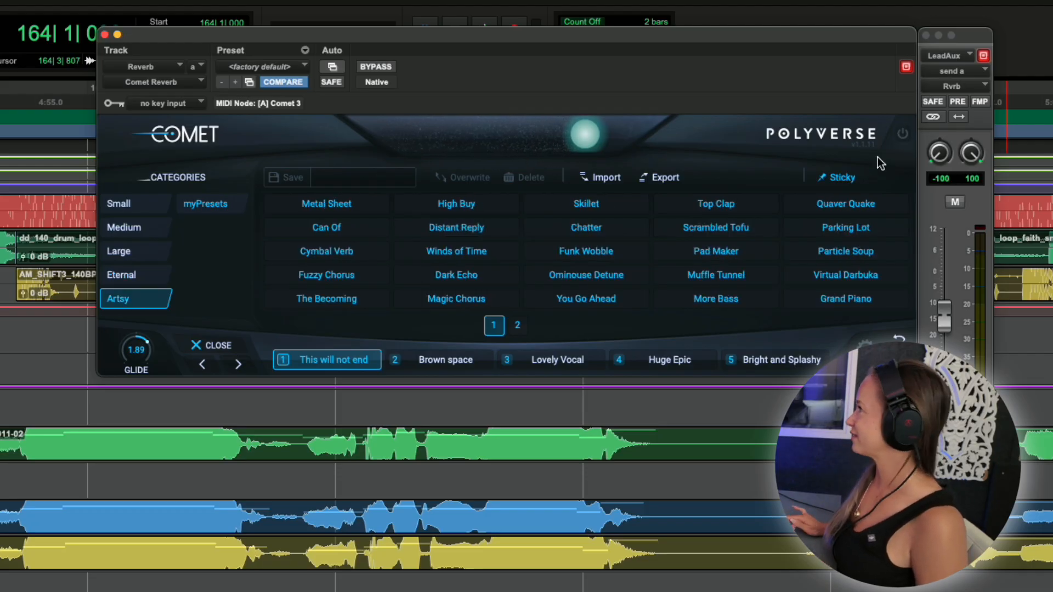
click(326, 203)
key(space)
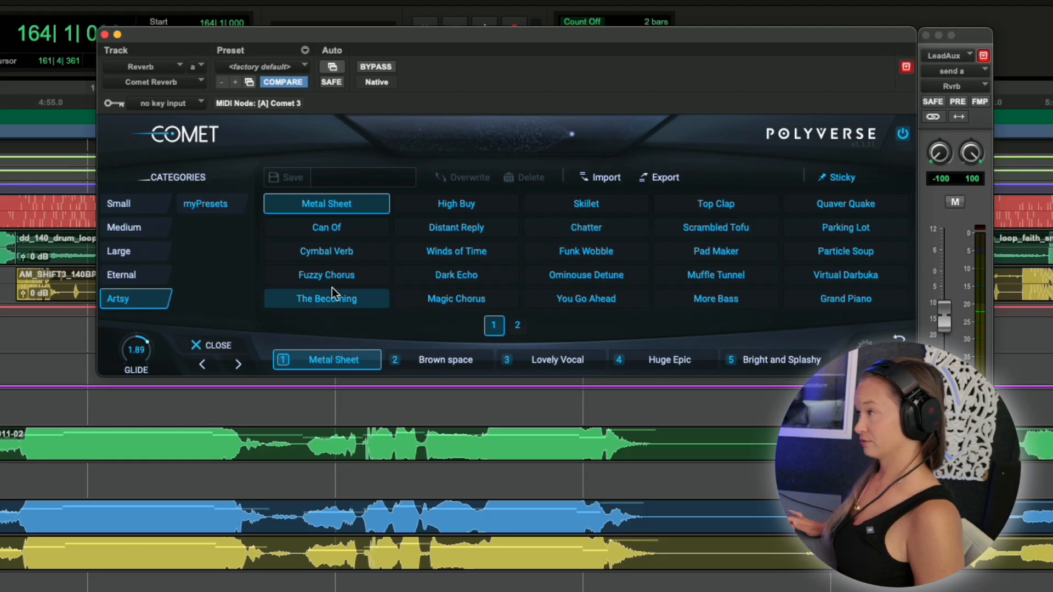
click(329, 228)
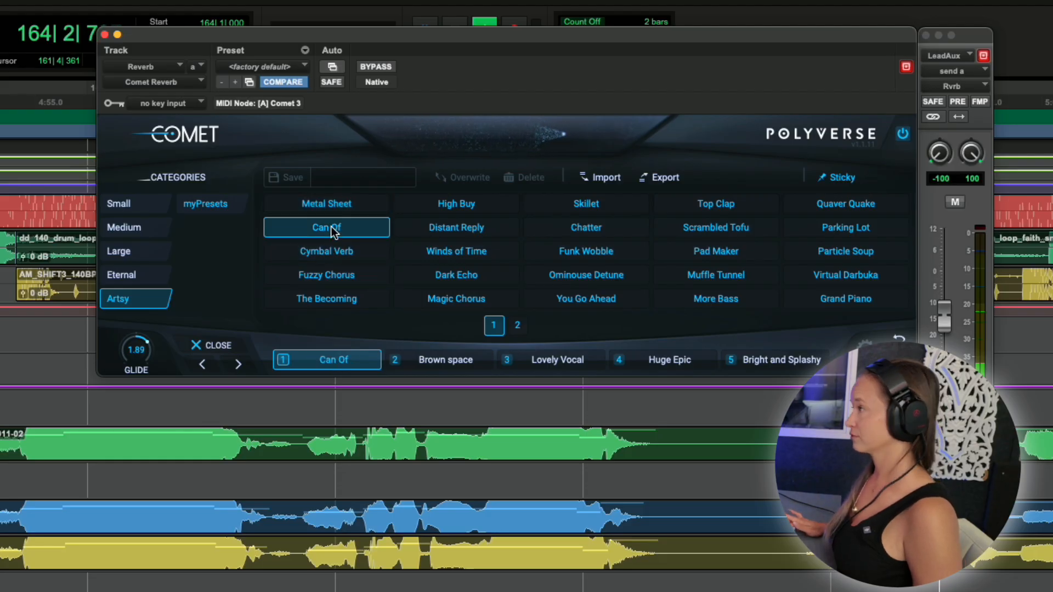
click(329, 251)
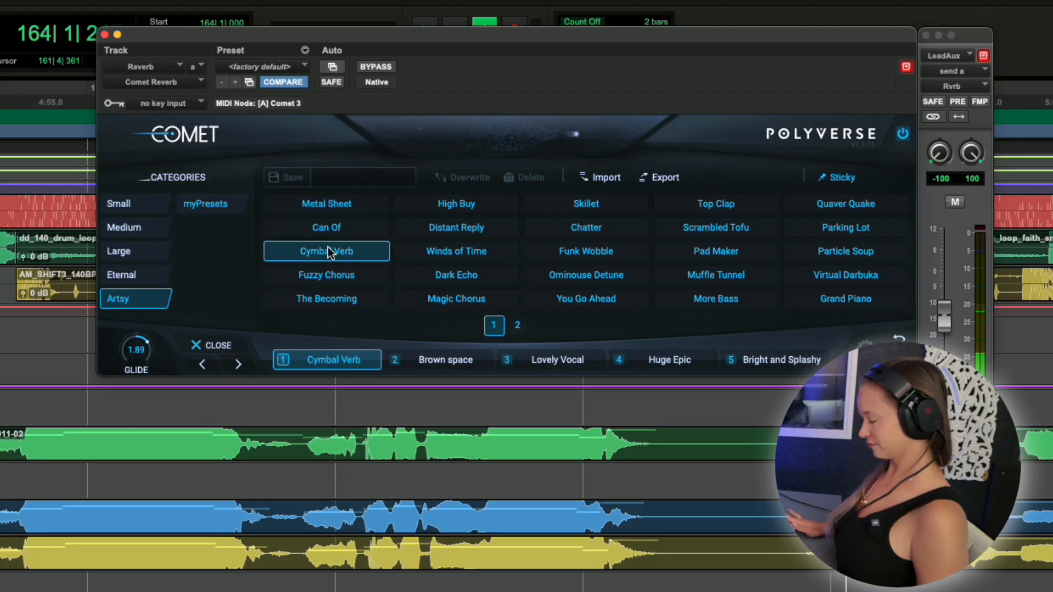
click(329, 276)
- Audition the Artsy presets Distant Reply and Winds of Time from bar 164
click(469, 229)
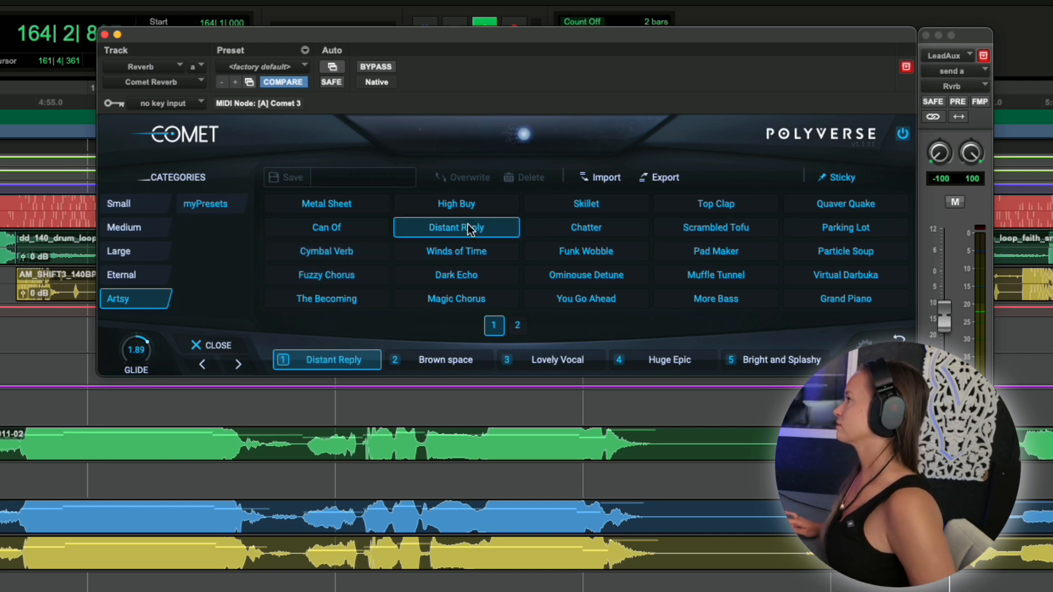
key(space)
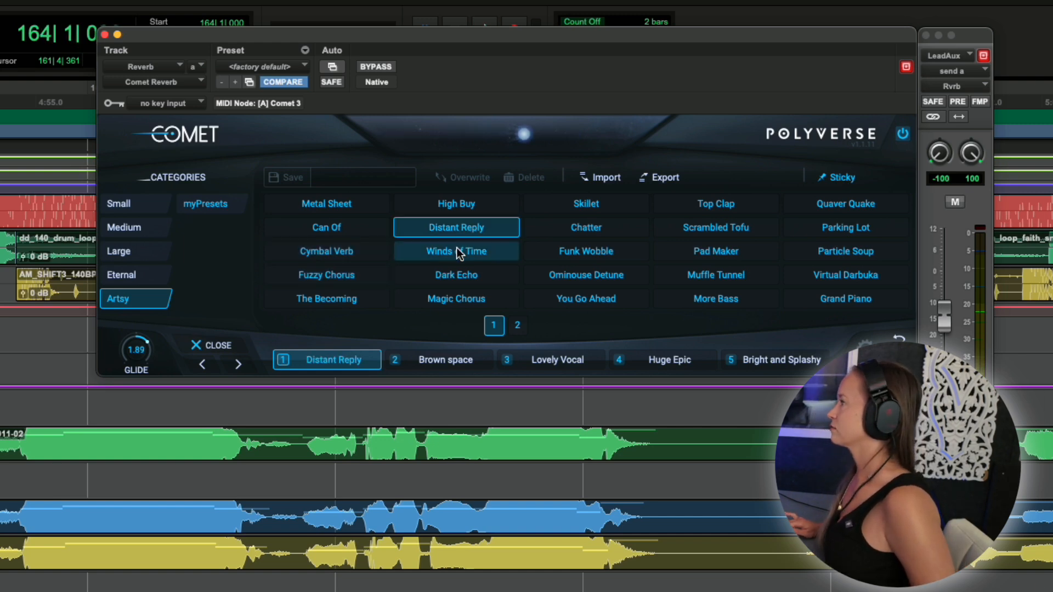
click(458, 252)
key(space)
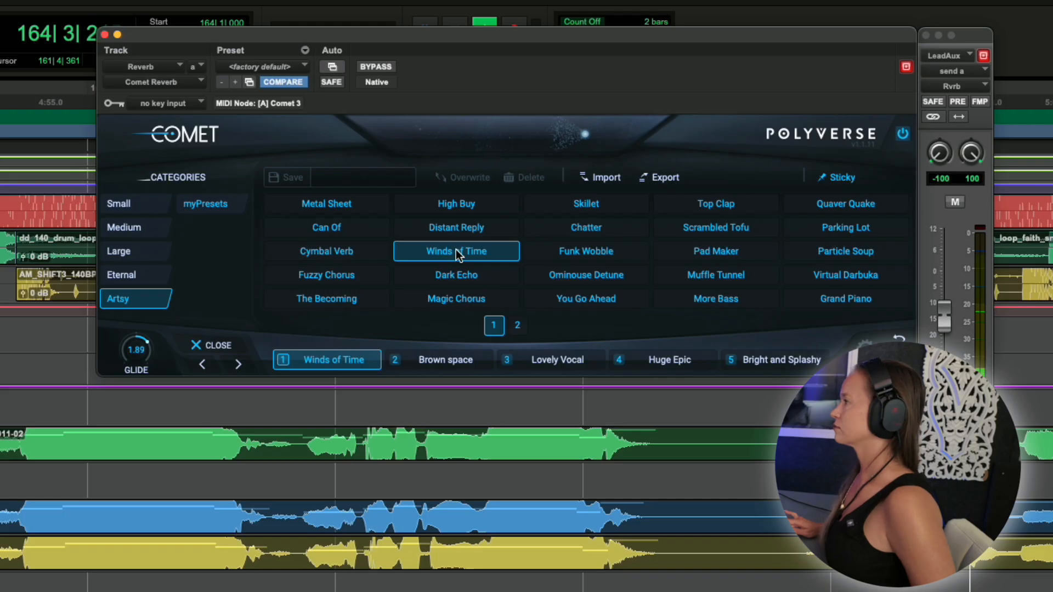
key(space)
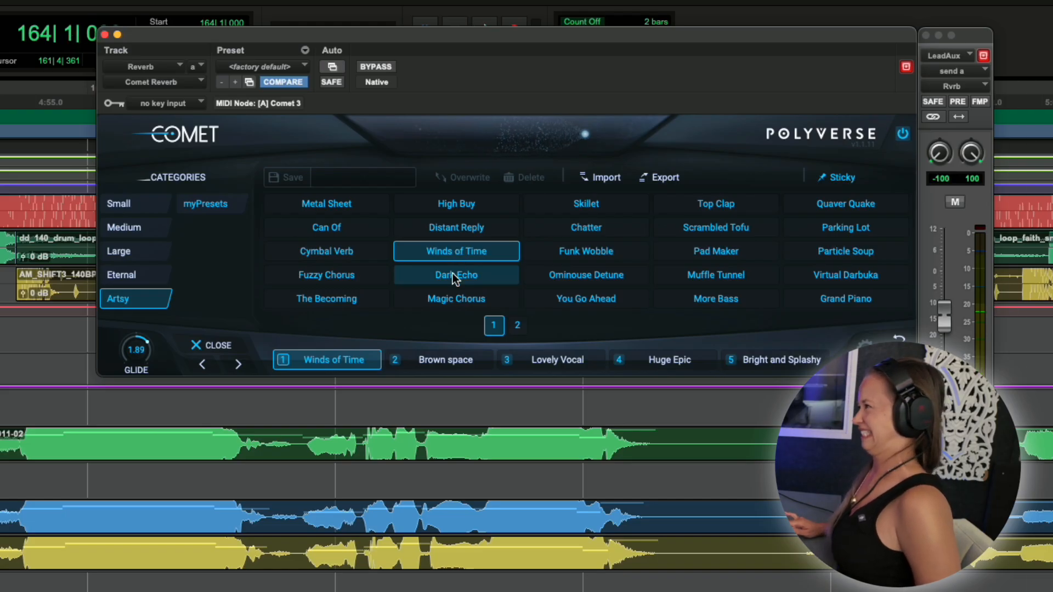
- Load the Artsy presets Dark Echo and Magic Chorus in turn and play the passage from bar 164
click(455, 275)
click(474, 301)
key(space)
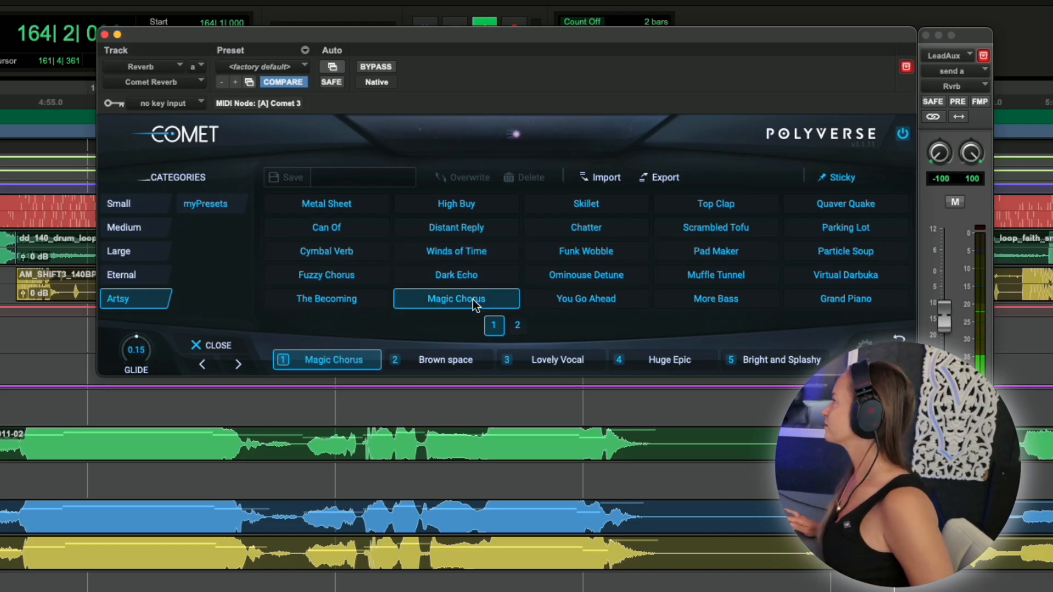
key(space)
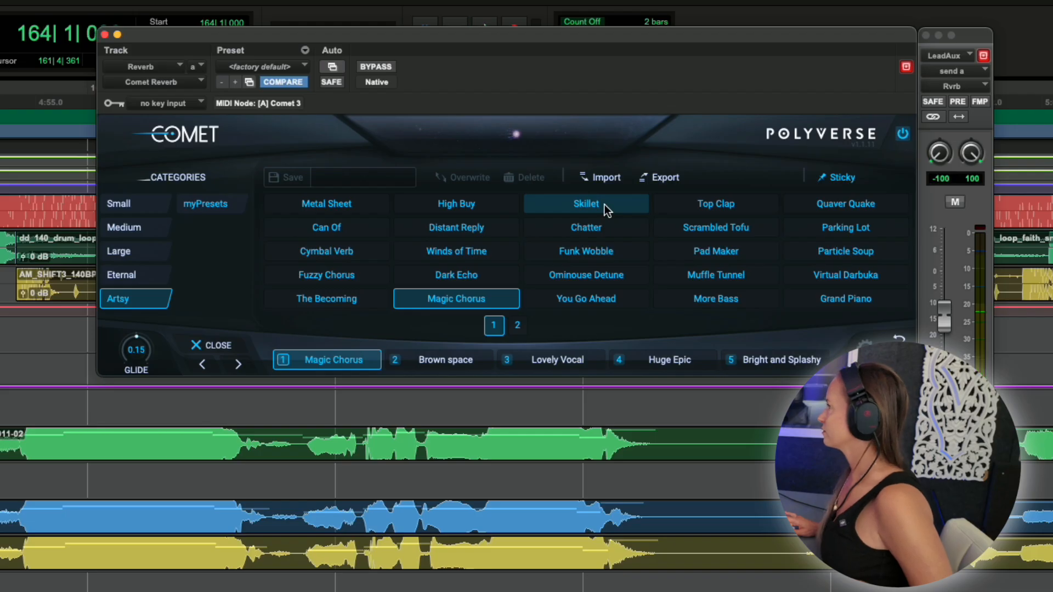
- Audition the Artsy presets Skillet, Chatter and Ominouse Detune on the session audio
click(604, 205)
key(space)
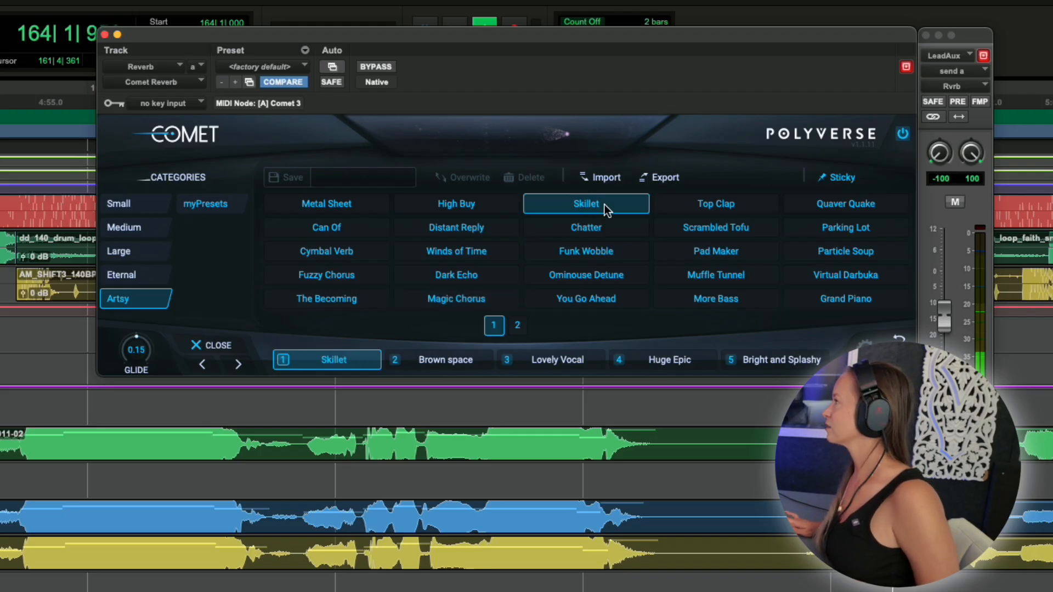
key(space)
click(605, 228)
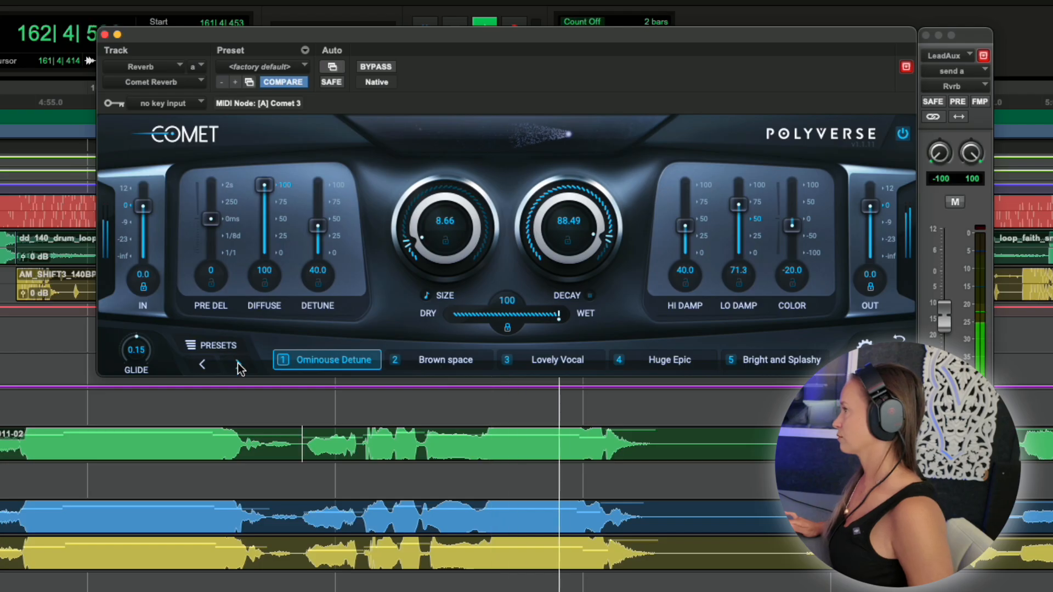
key(space)
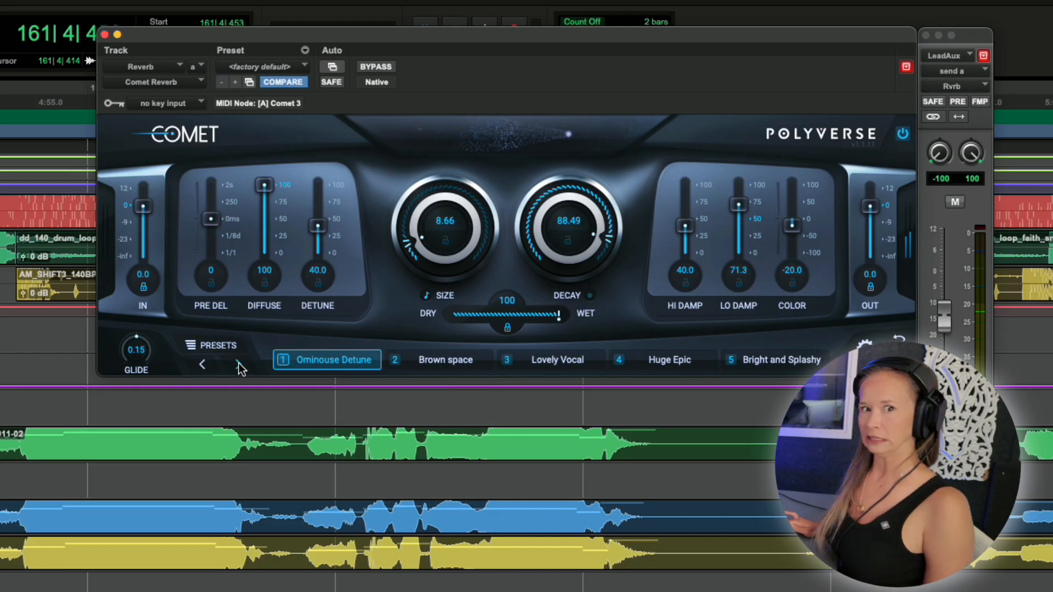
- Audition the Artsy presets You Go Ahead and Top Clap on the layered vocals from the end of bar 161
click(238, 364)
key(space)
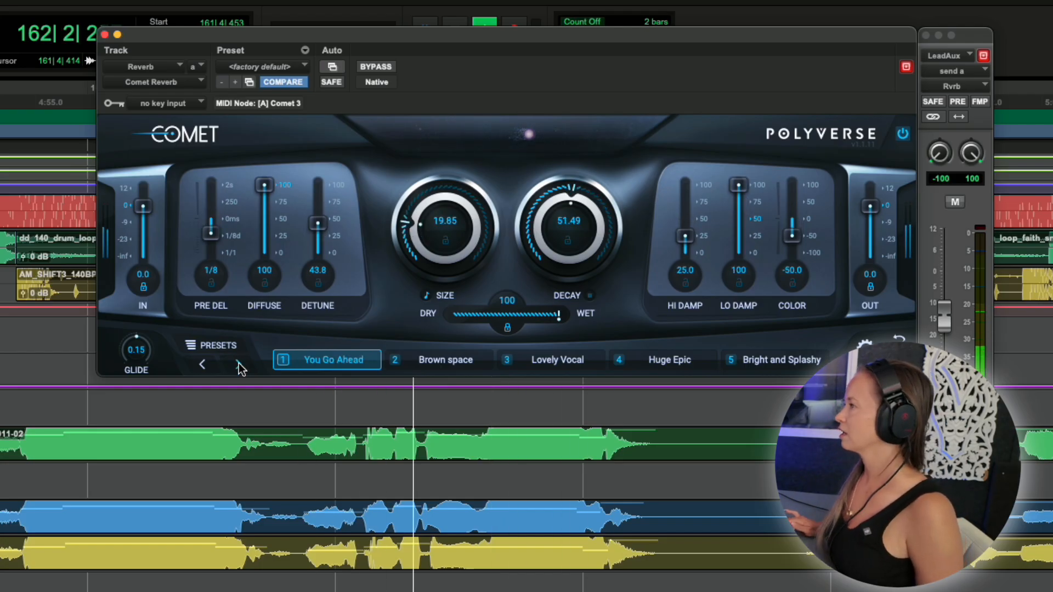
key(space)
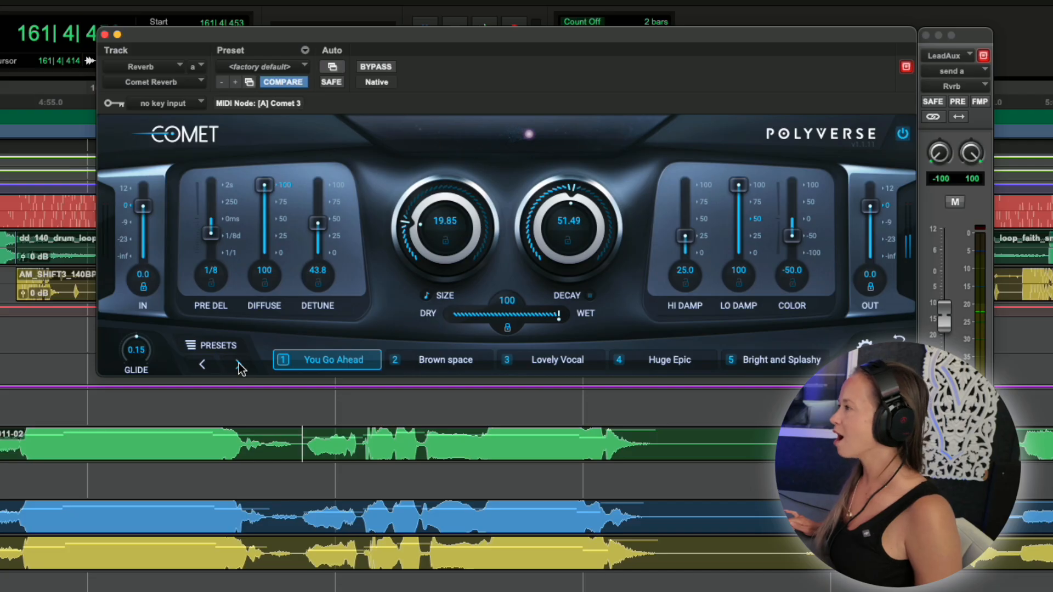
click(238, 364)
key(space)
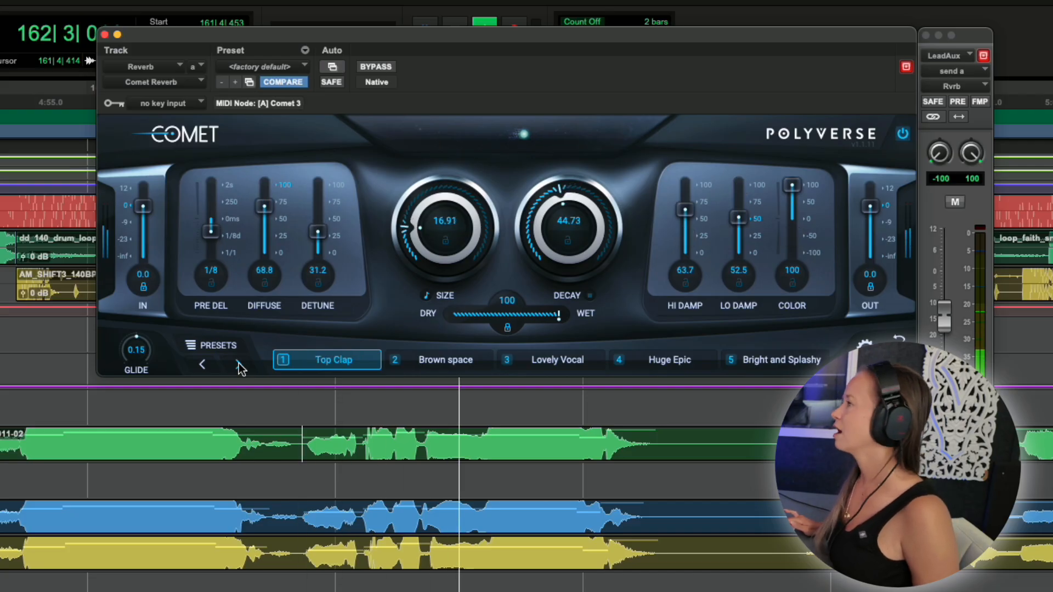
key(space)
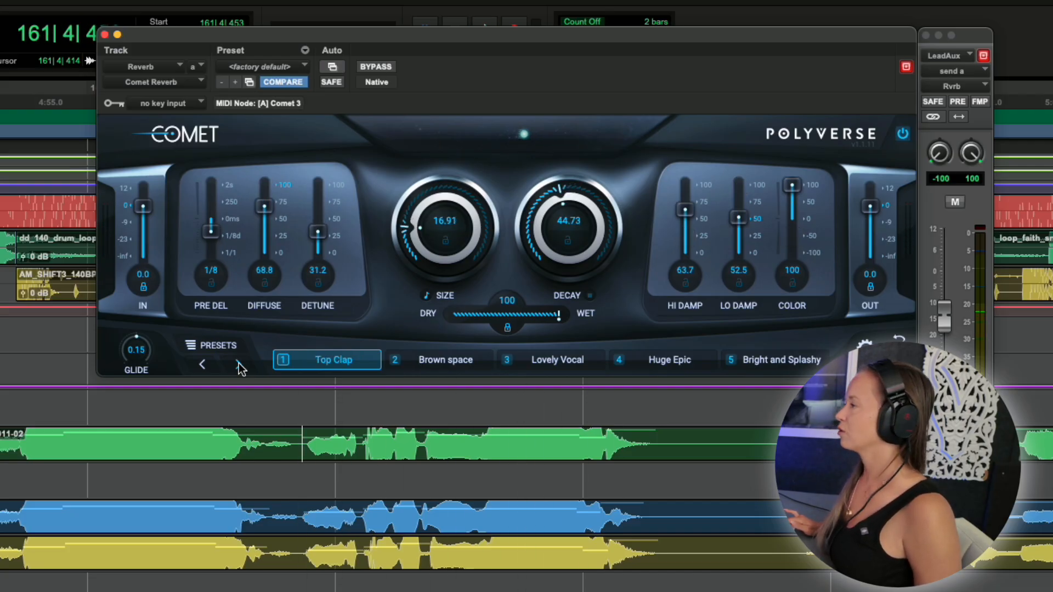
- Audition the Artsy presets Scrambled Tofu and Pad Maker on the same layered vocal phrase
click(239, 364)
key(space)
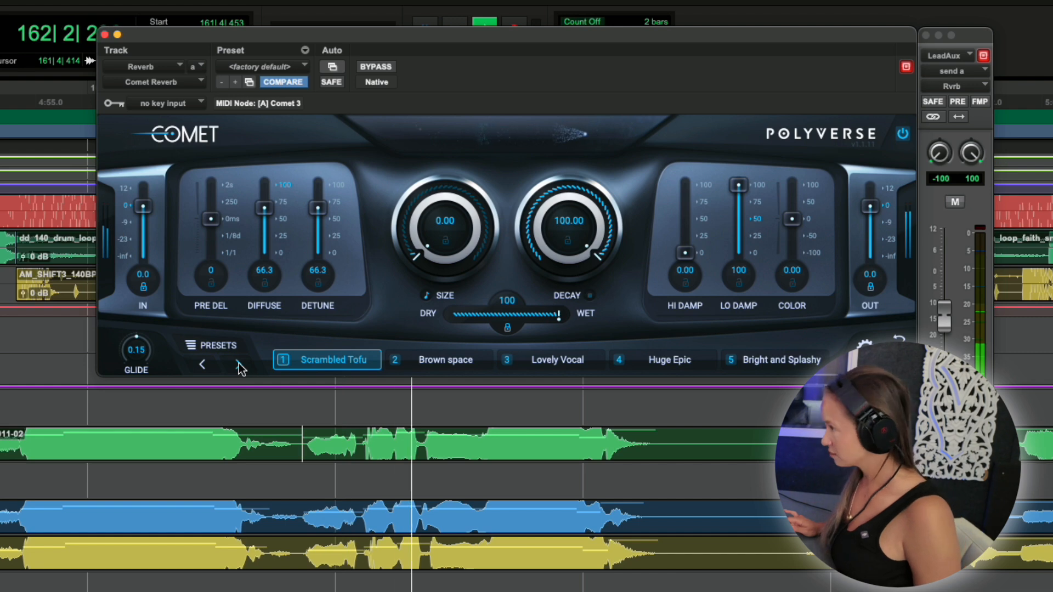
key(space)
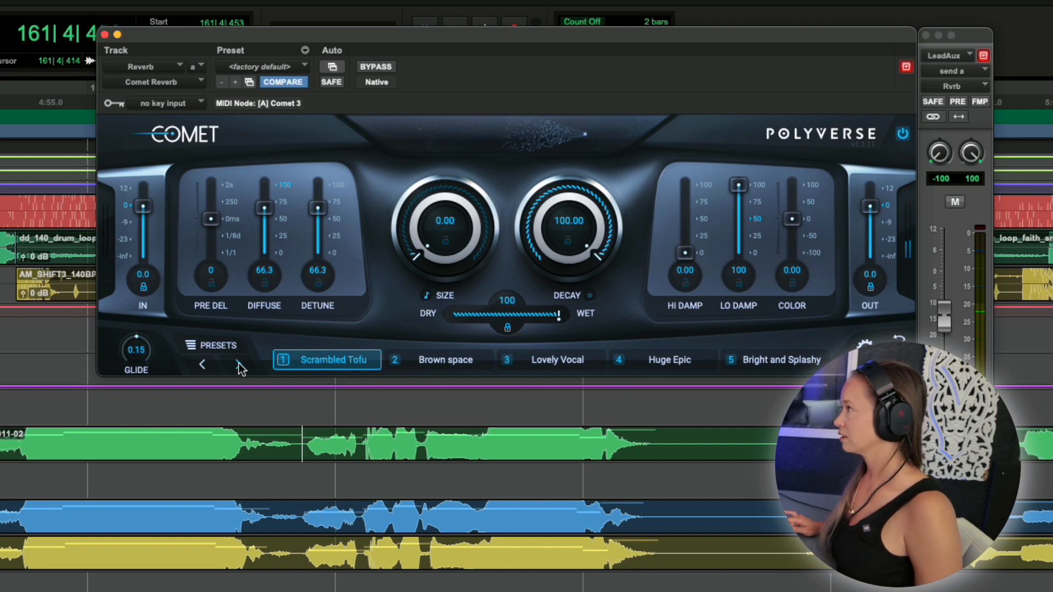
click(238, 364)
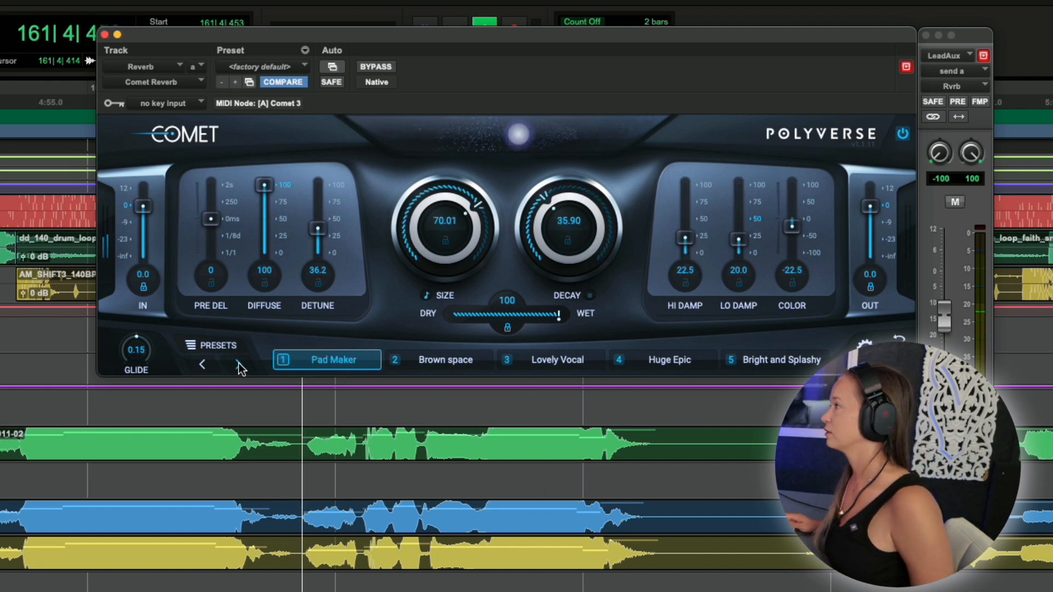
key(space)
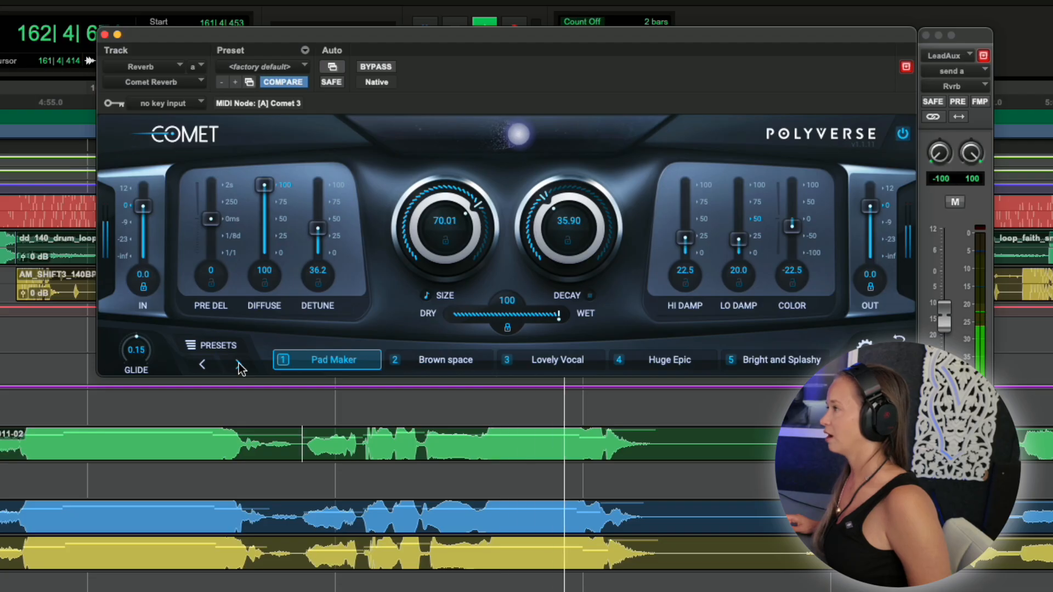
key(space)
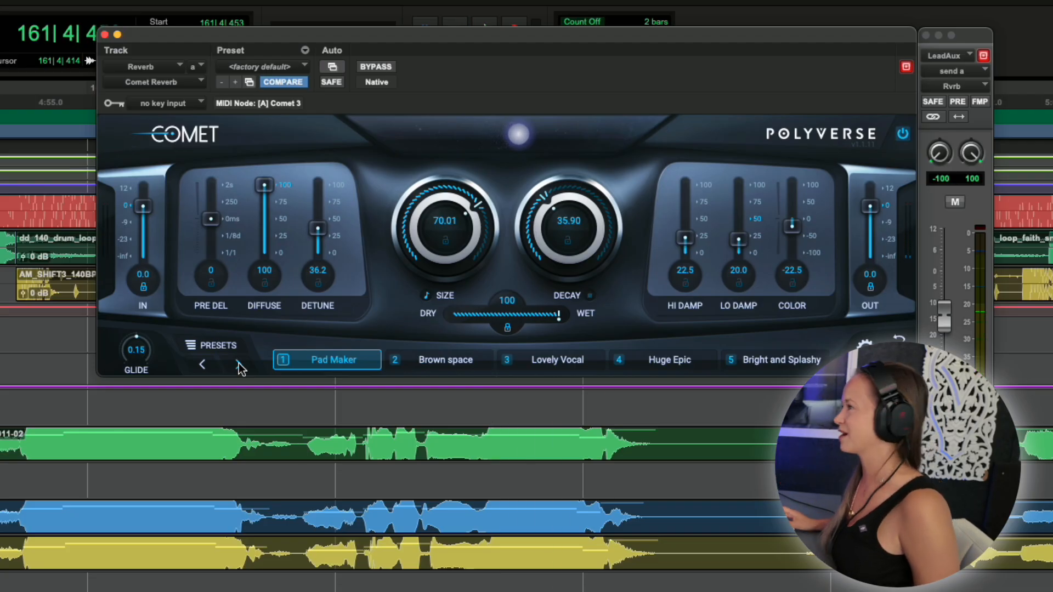
- Play the vocal phrase through the Artsy preset Muffle Tunnel, then load More Bass
click(240, 366)
key(space)
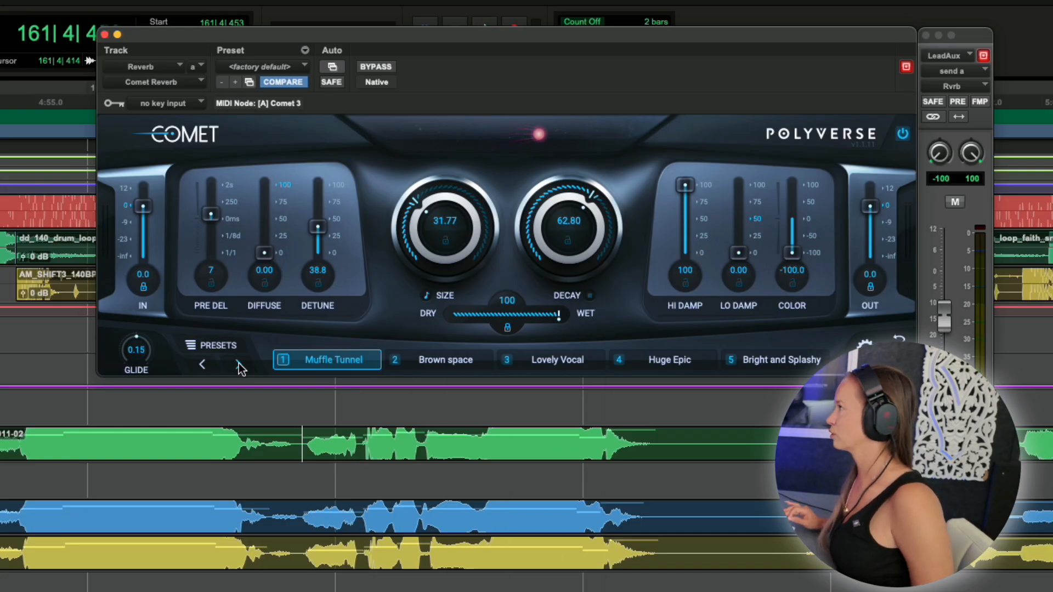
click(238, 365)
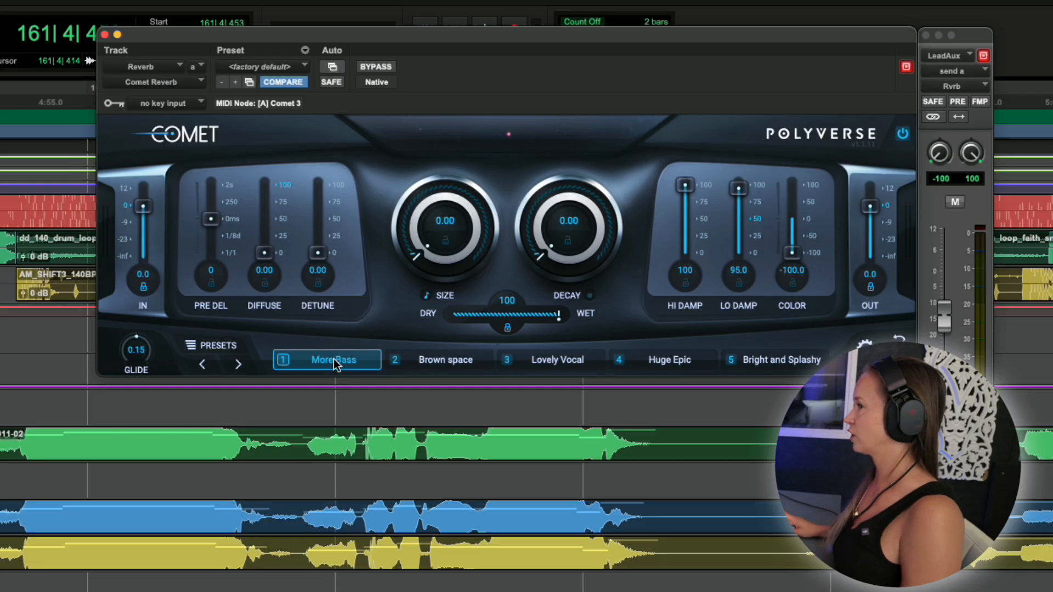
- Assign the Medium preset Thick Matter to preset slot 1 and the Large preset Crystal Life to slot 2
click(213, 346)
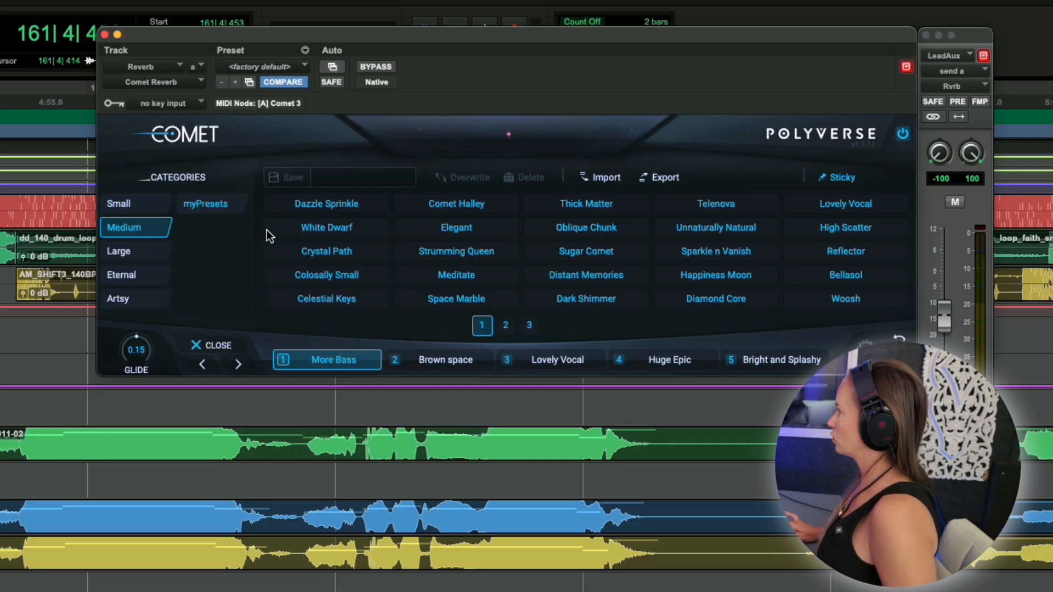
click(586, 203)
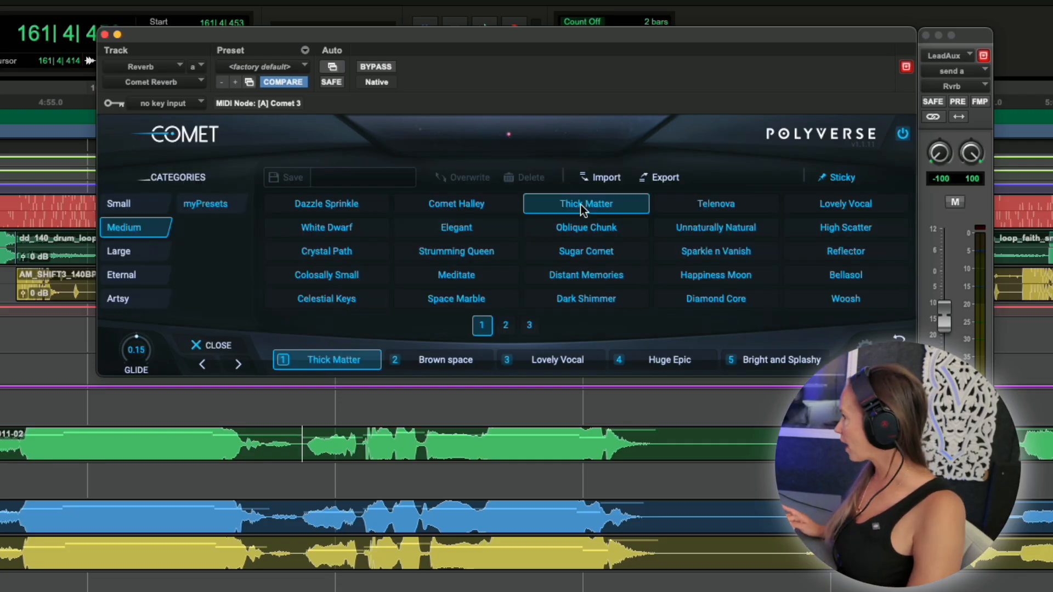
click(454, 360)
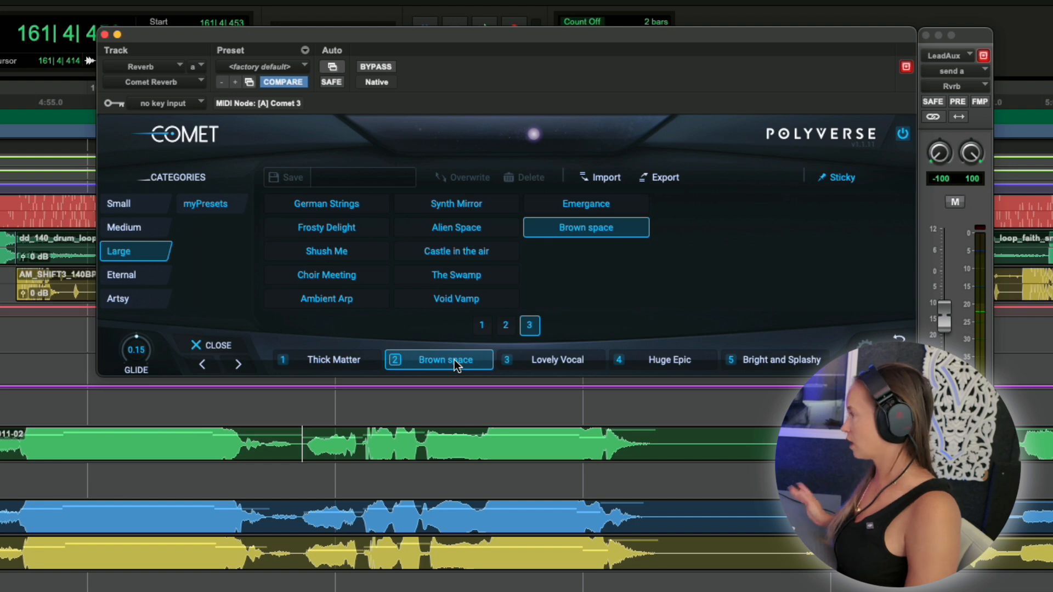
click(480, 326)
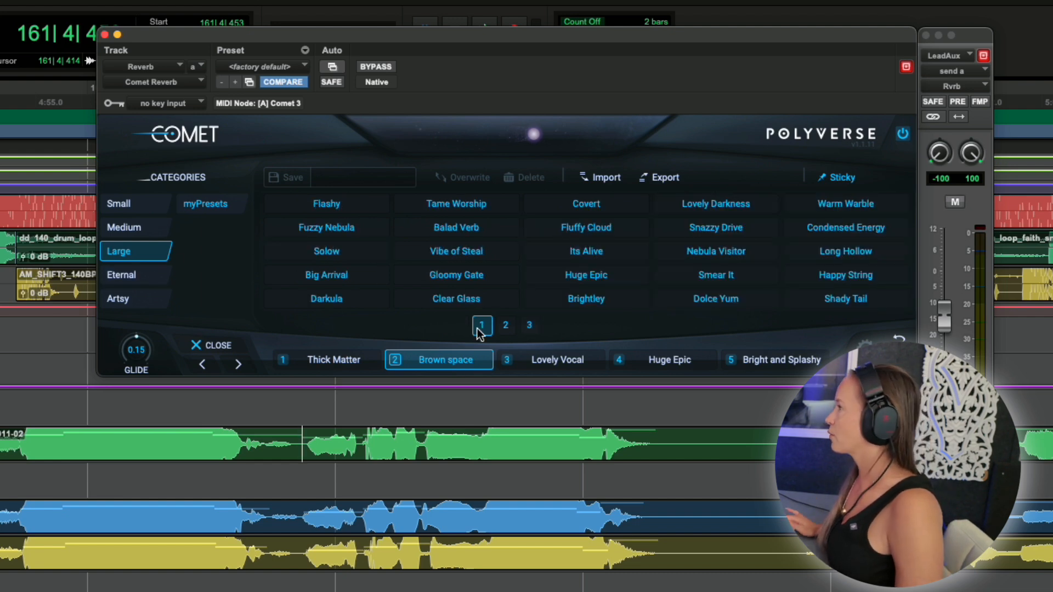
click(506, 324)
- Load the Eternal preset Long and Dark into preset slot 3
click(543, 361)
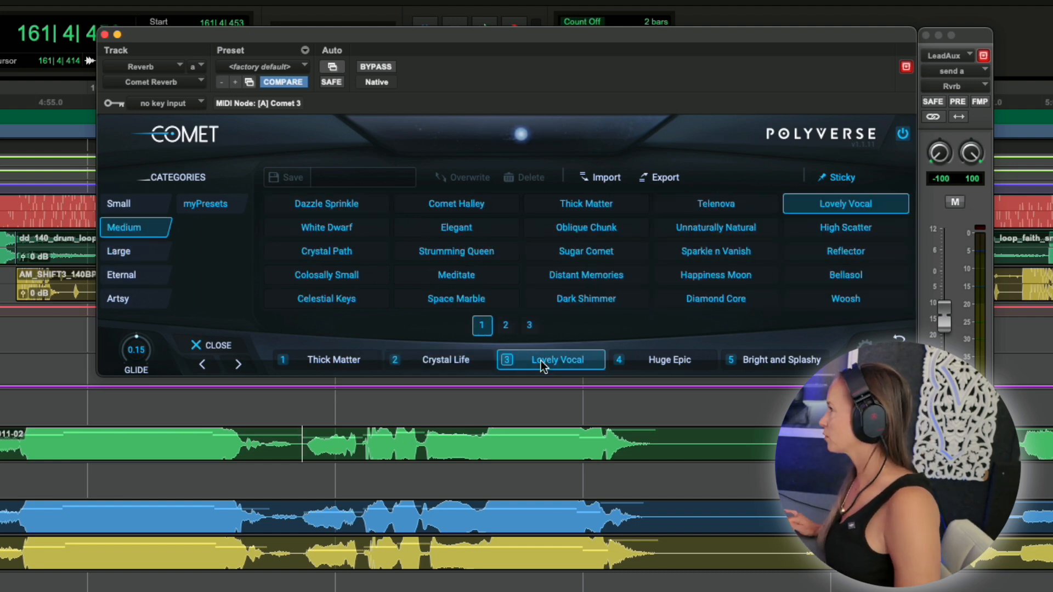
click(144, 278)
click(566, 232)
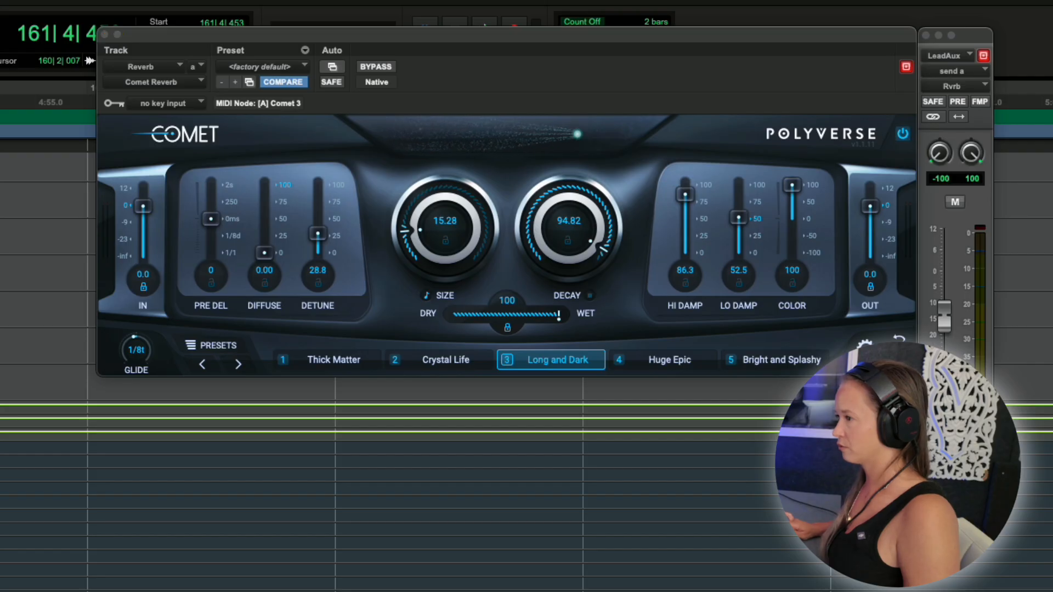
- Enable the Preset Morph parameter of the Comet Reverb insert for automation on the Reverb track
click(332, 67)
click(99, 347)
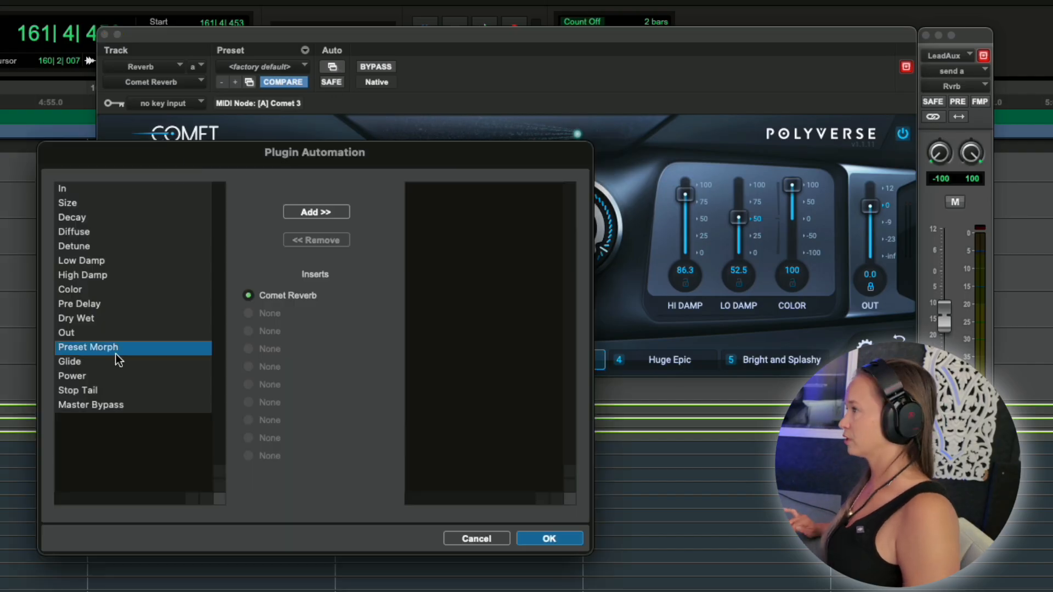
click(310, 212)
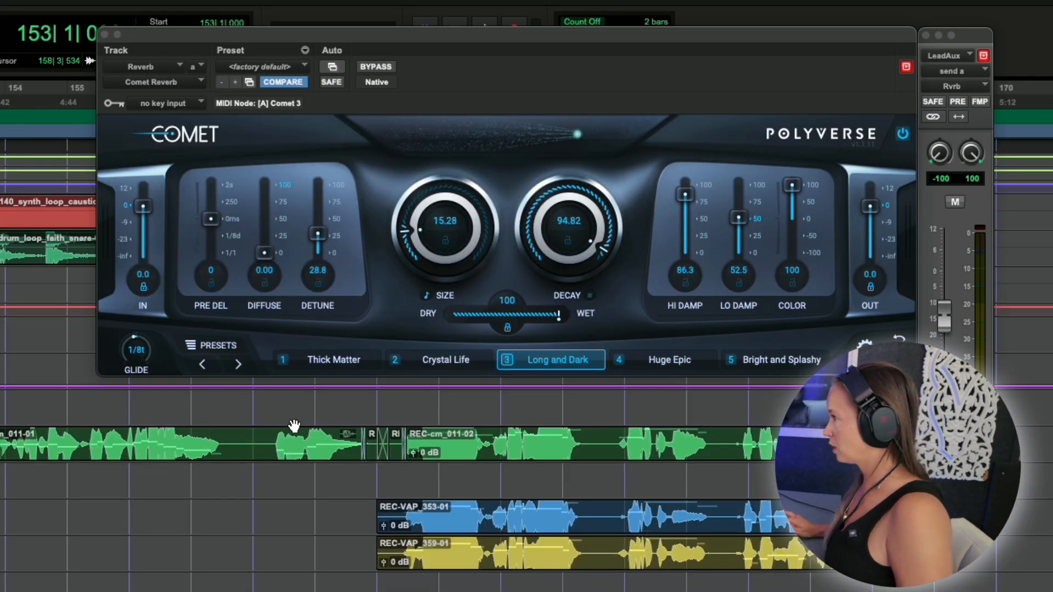
- Select the lead vocal passage from bar 153 to bar 158 as the range for the first preset automation
double_click(241, 444)
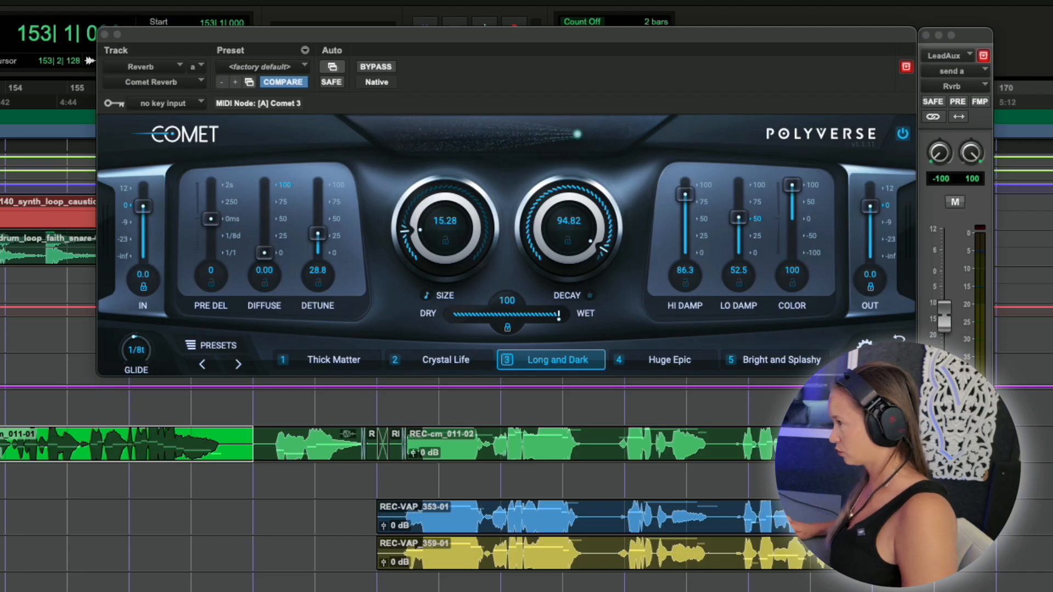
scroll(87, 561, down, 5)
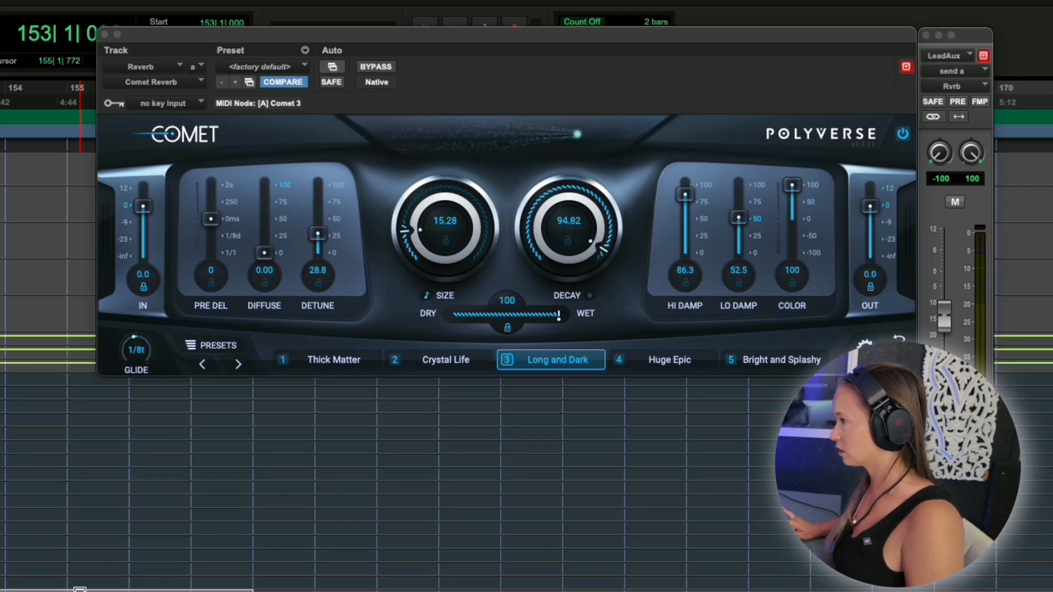
key(space)
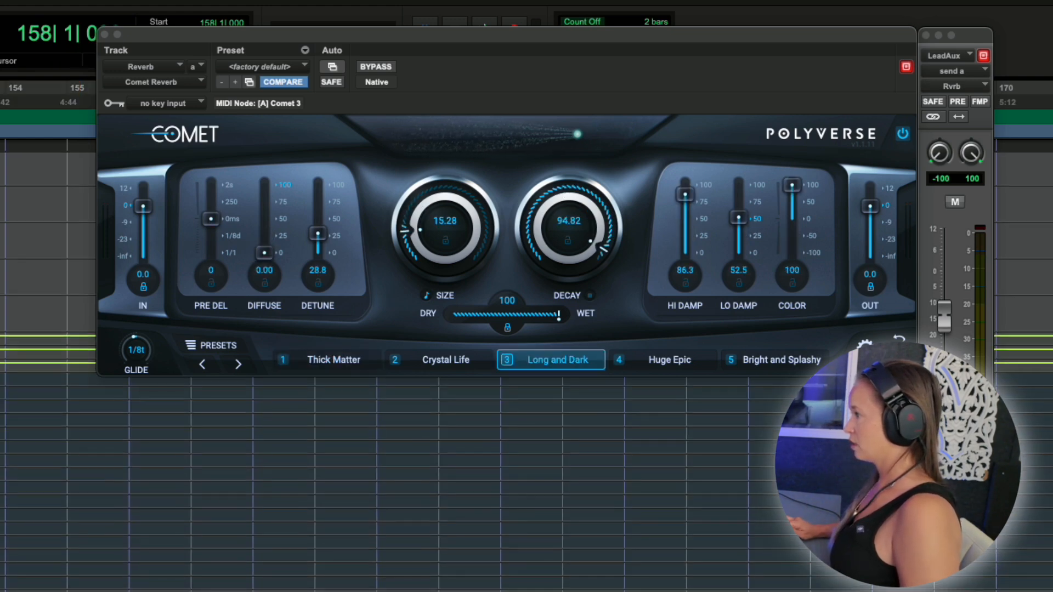
- Select the next lead vocal phrase from bar 158 to bar 160 and switch the reverb to preset slot 2, Crystal Life
scroll(246, 464, up, 10)
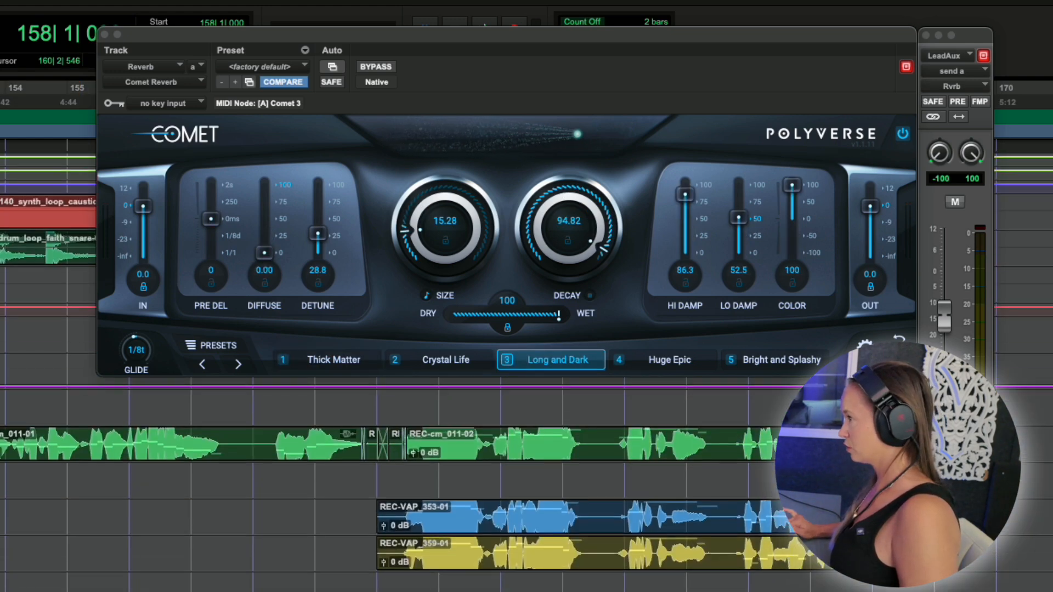
drag(252, 435, 363, 436)
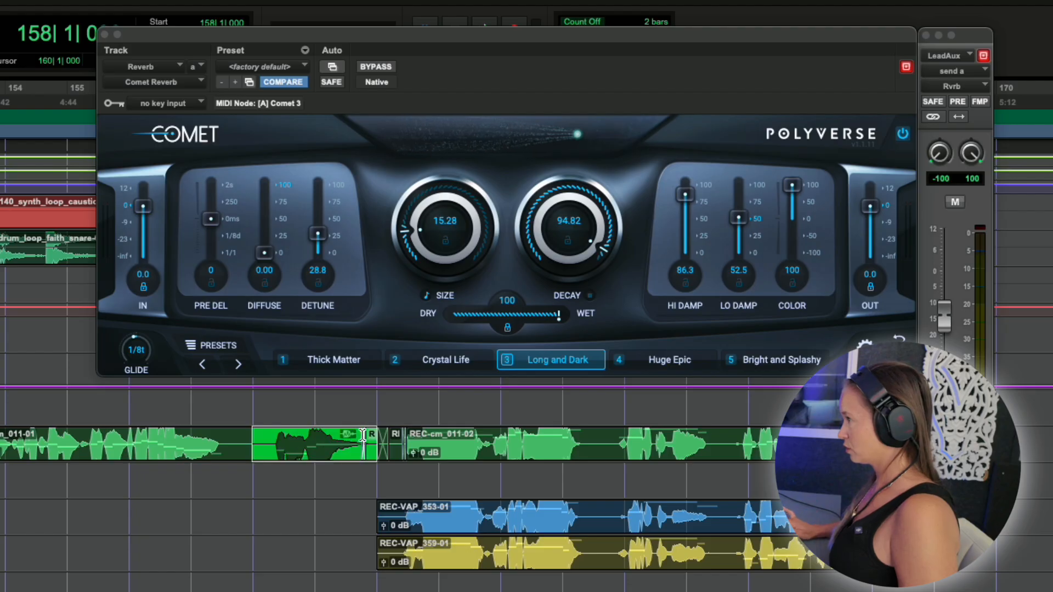
scroll(378, 436, up, 5)
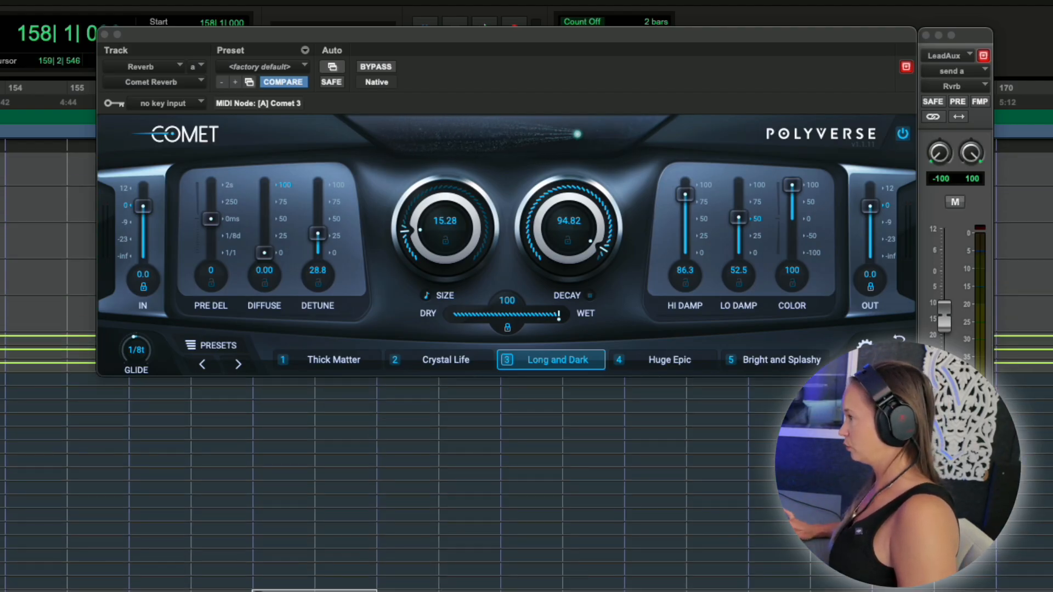
click(439, 360)
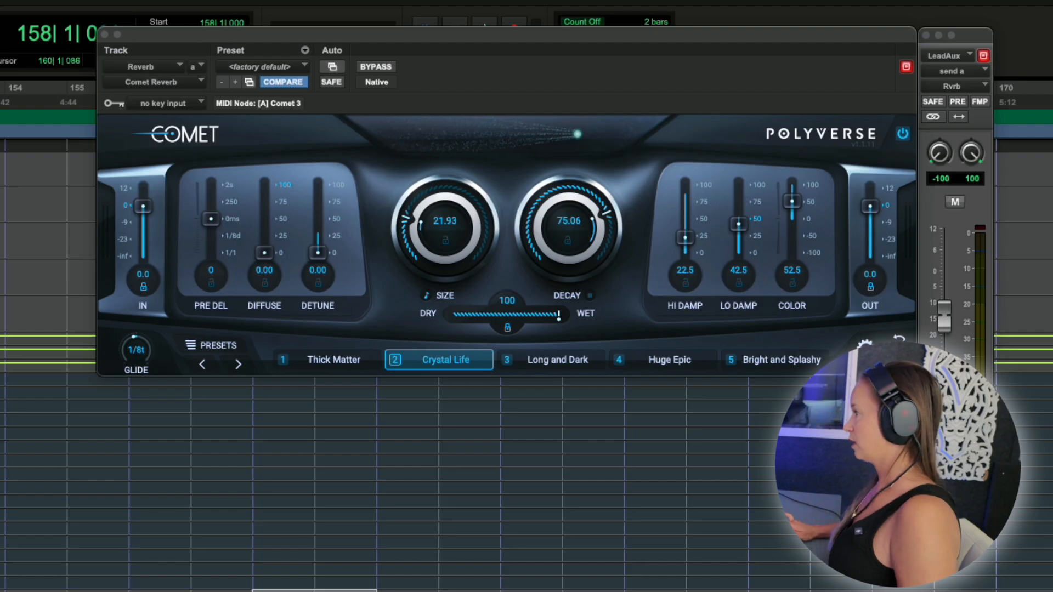
key(Tab)
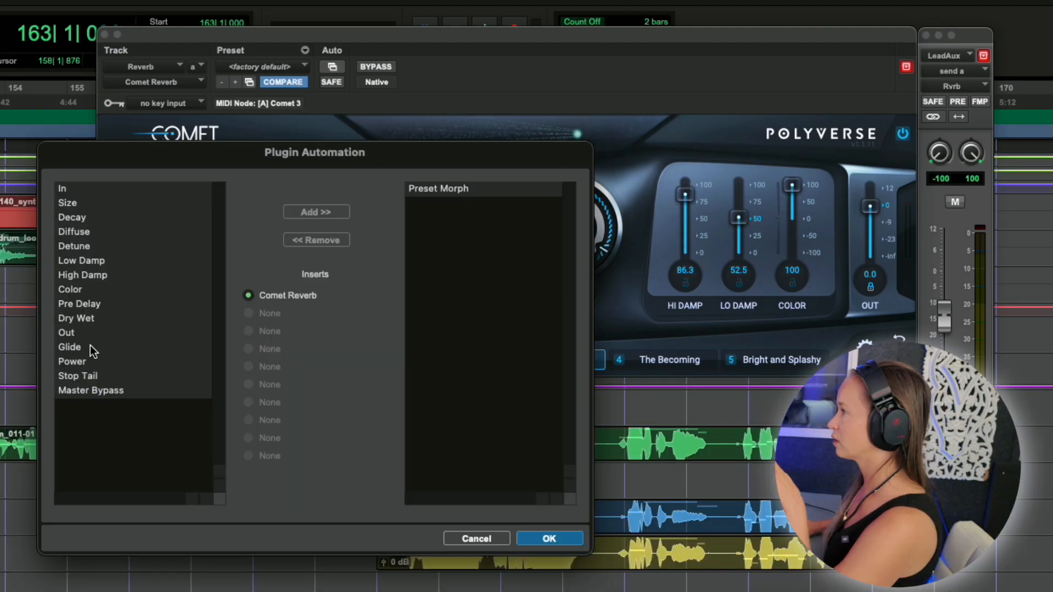
- Add the Glide parameter to the reverb's automated parameters alongside Preset Morph and confirm the selection
click(90, 348)
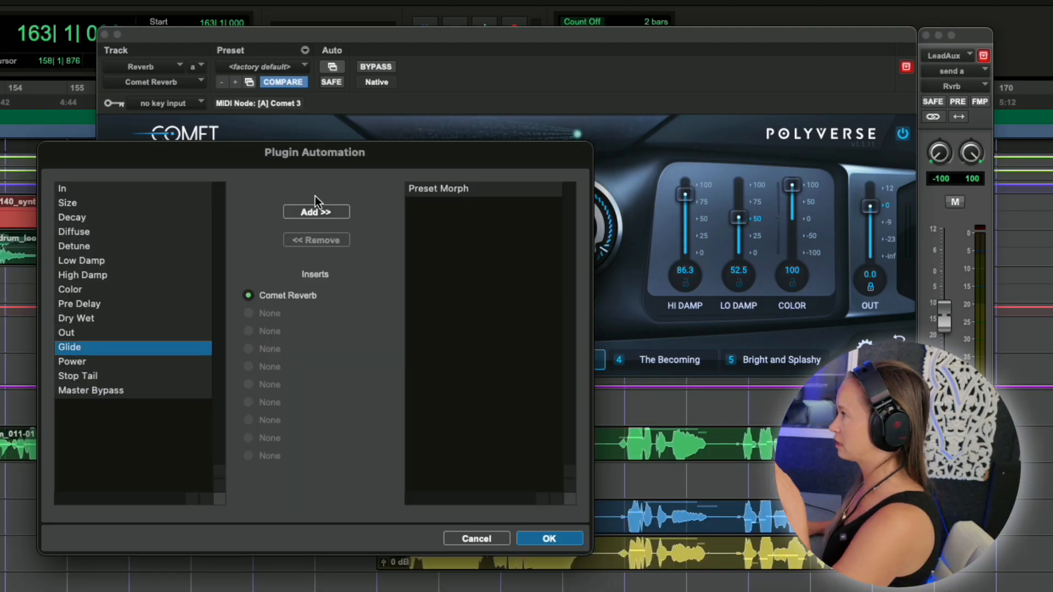
click(316, 212)
click(549, 538)
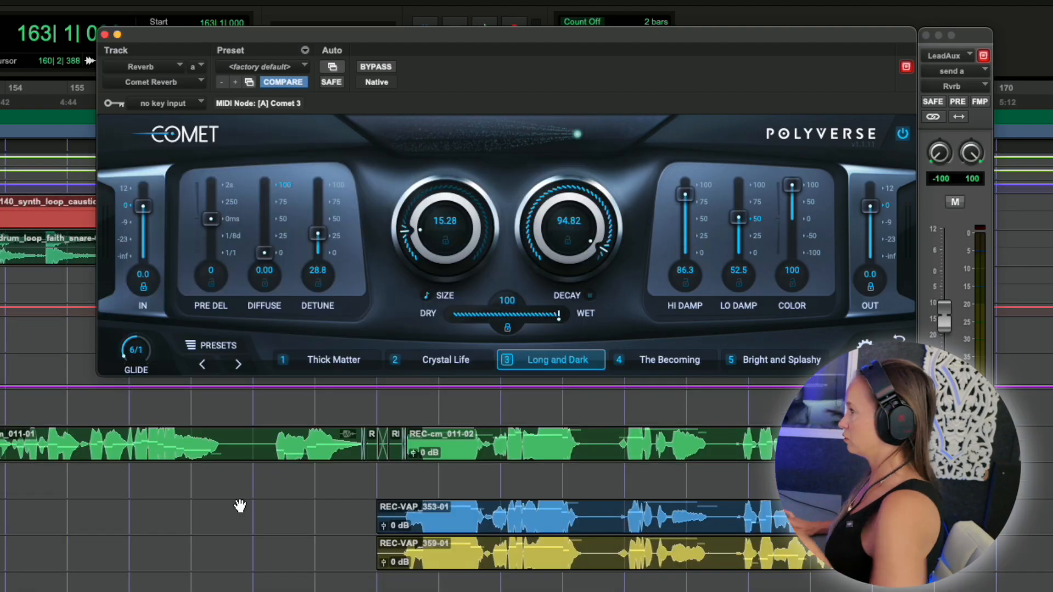
- Audition the automated preset morphs and glide times on the vocals from bar 152, and again from bar 162
scroll(240, 505, down, 5)
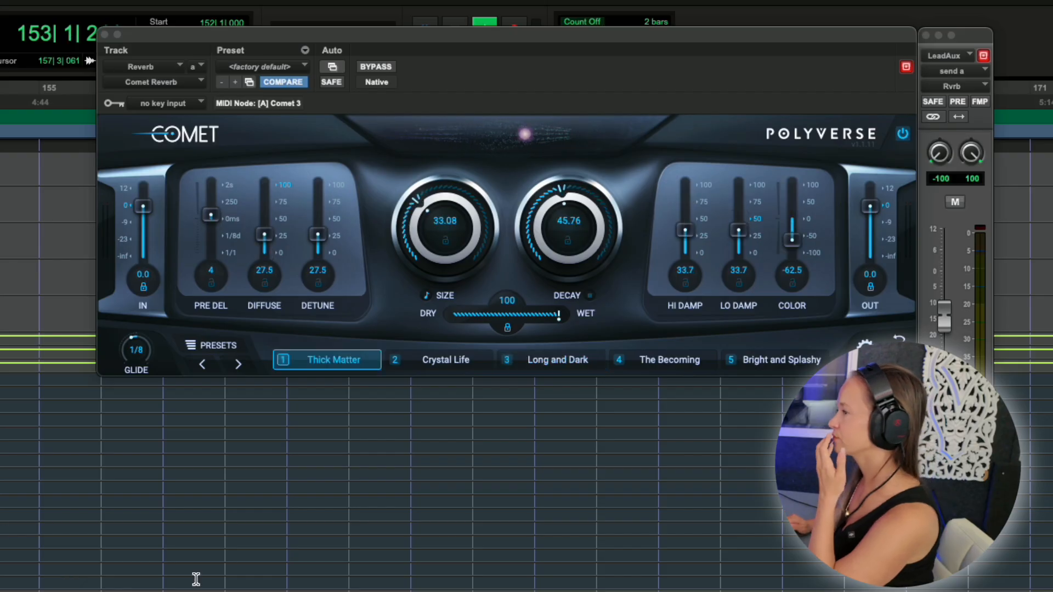
scroll(196, 577, up, 5)
scroll(196, 578, up, 3)
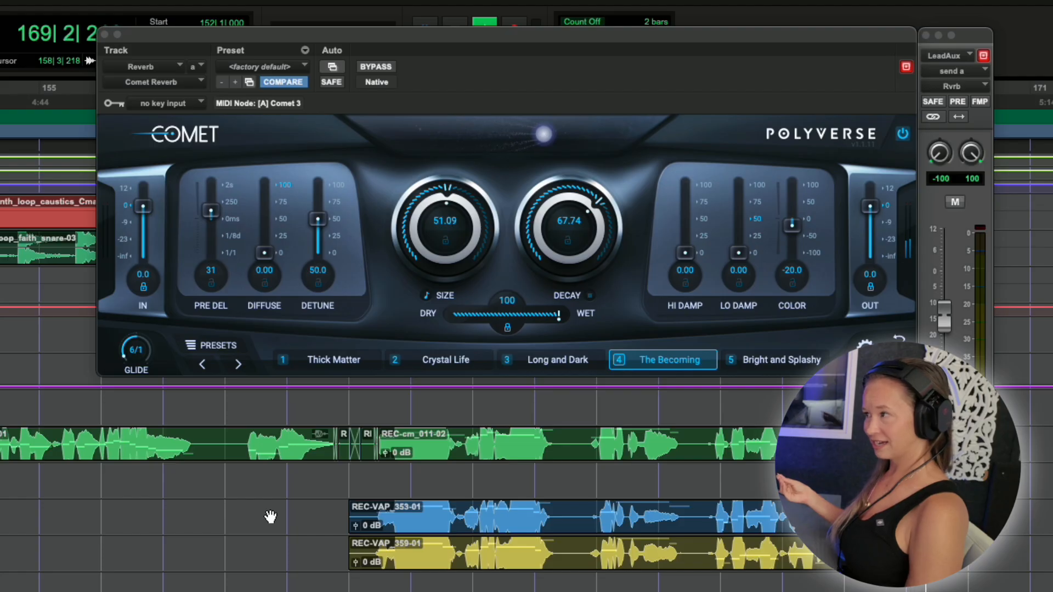
key(space)
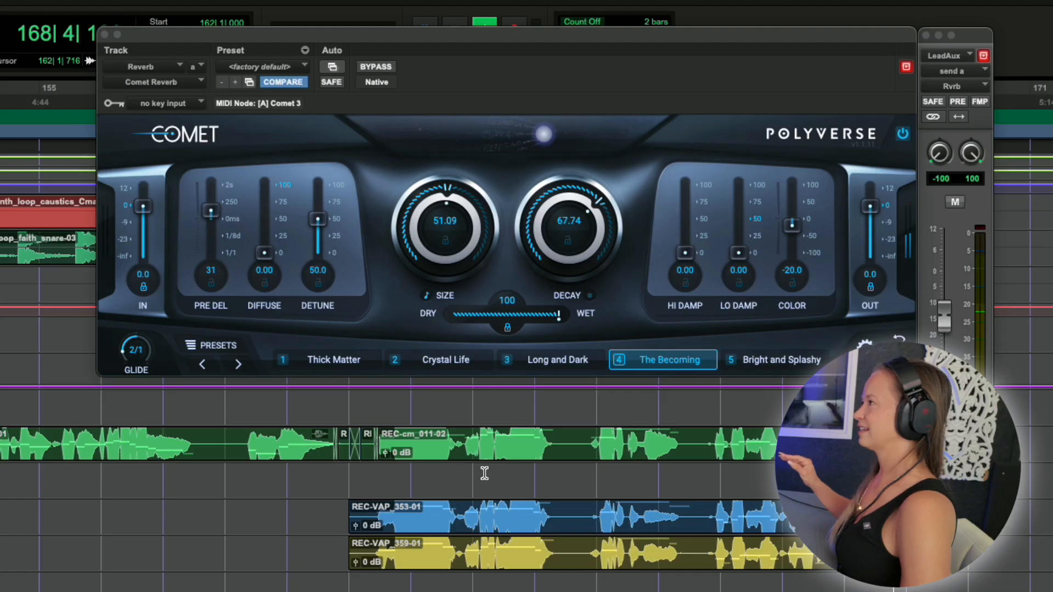
key(space)
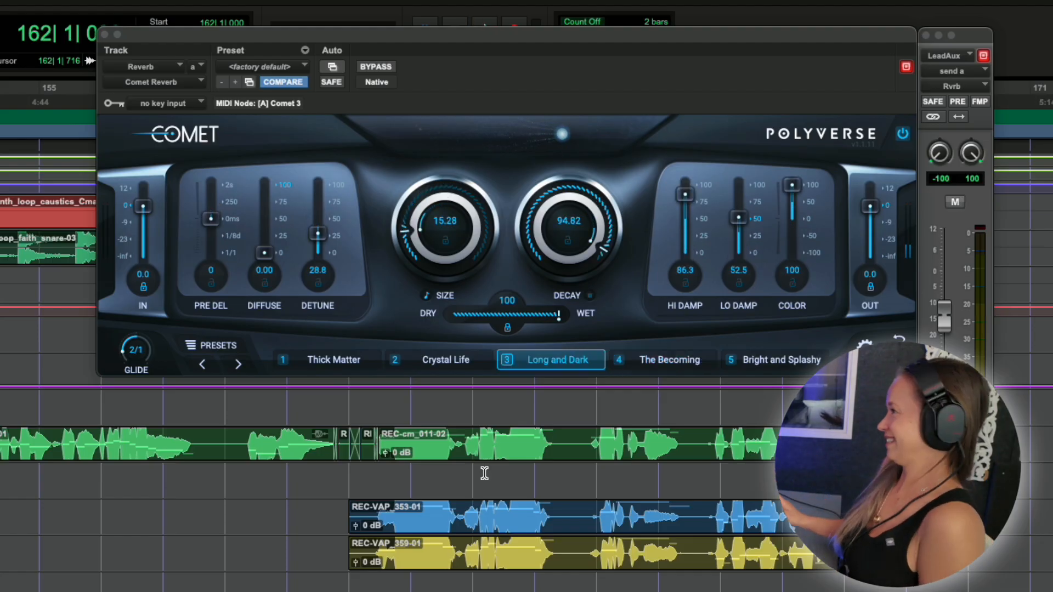